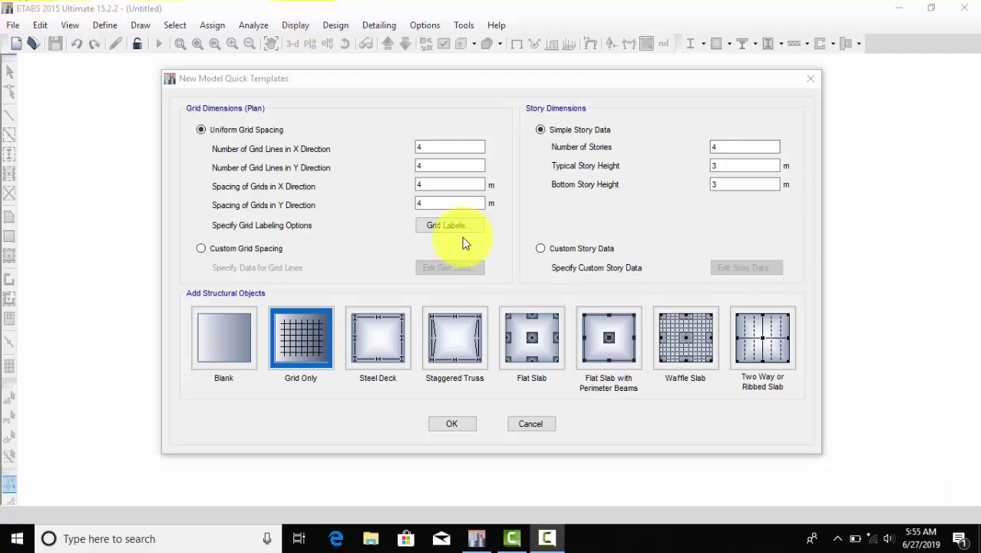
- Create the grid-only model with four grid lines each way at 4 m spacing and four 3 m stories
click(451, 425)
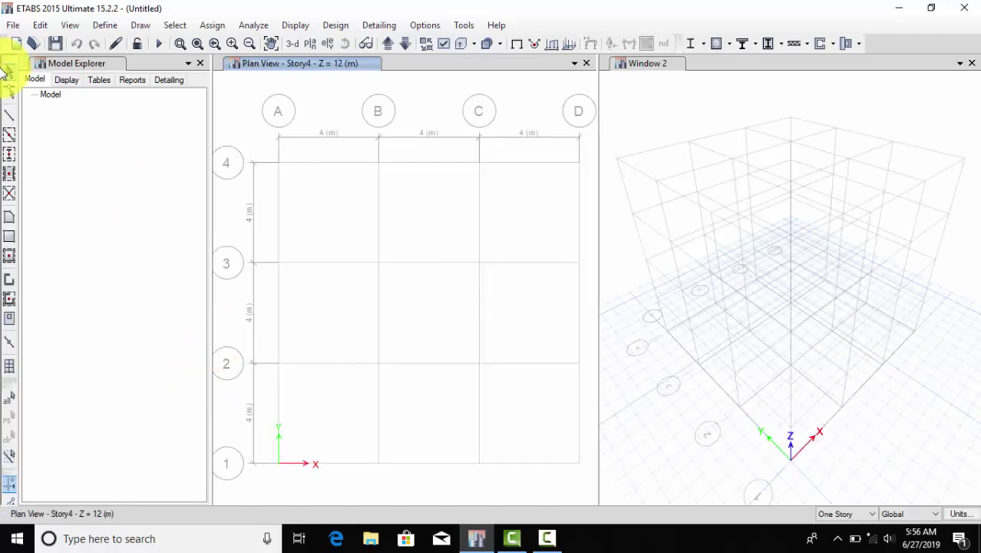
- Quick-draw ConcBm beams on similar stories along the grid lines between B–D and 1–3 in plan
click(8, 137)
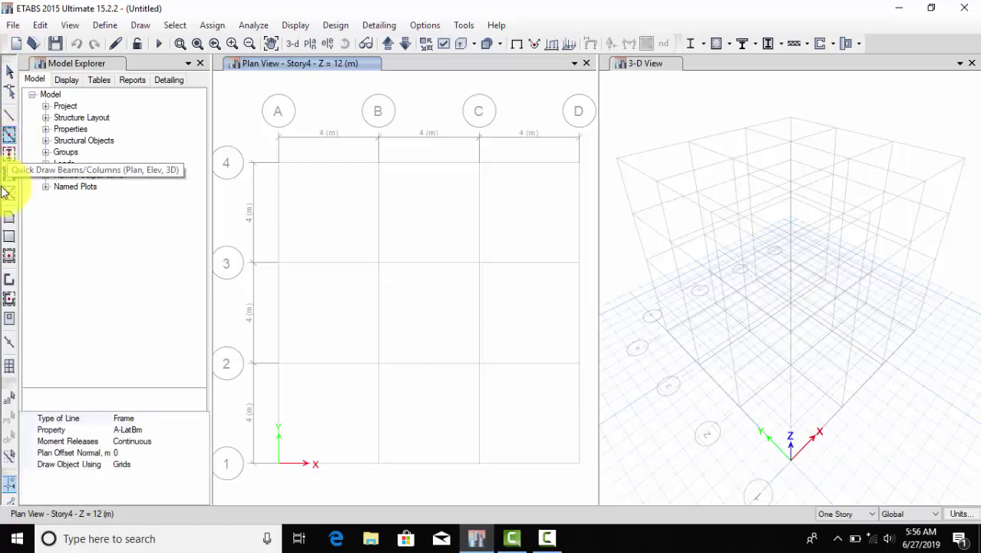
click(165, 429)
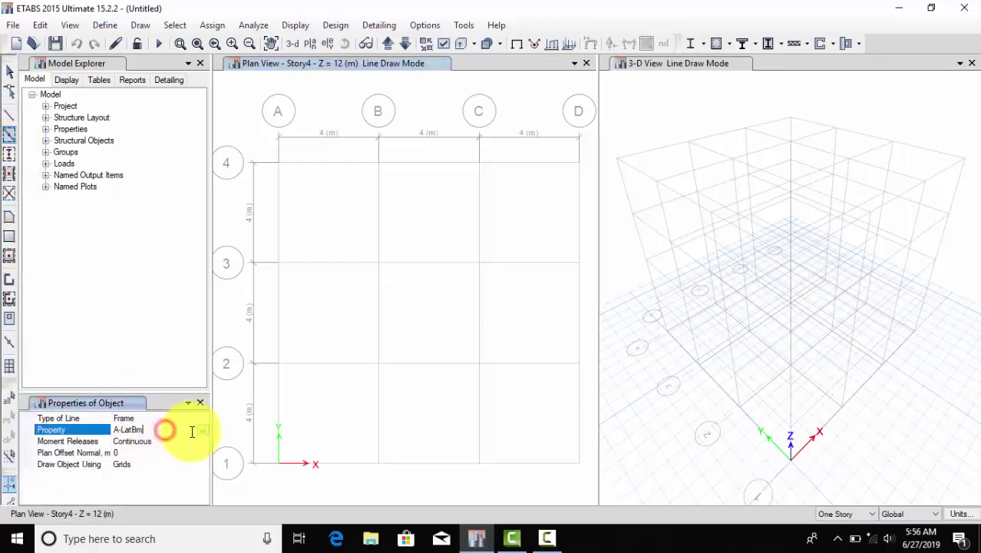
click(201, 431)
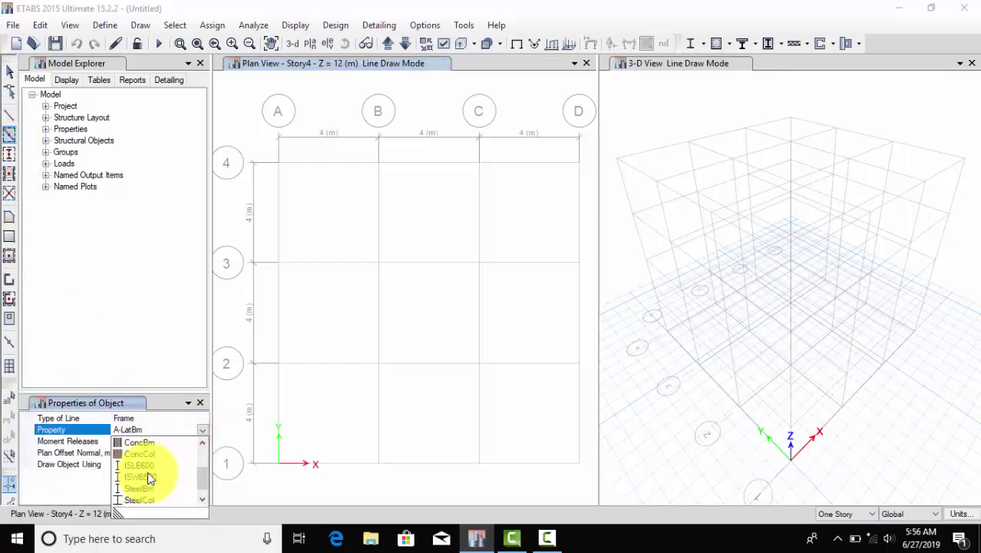
click(153, 443)
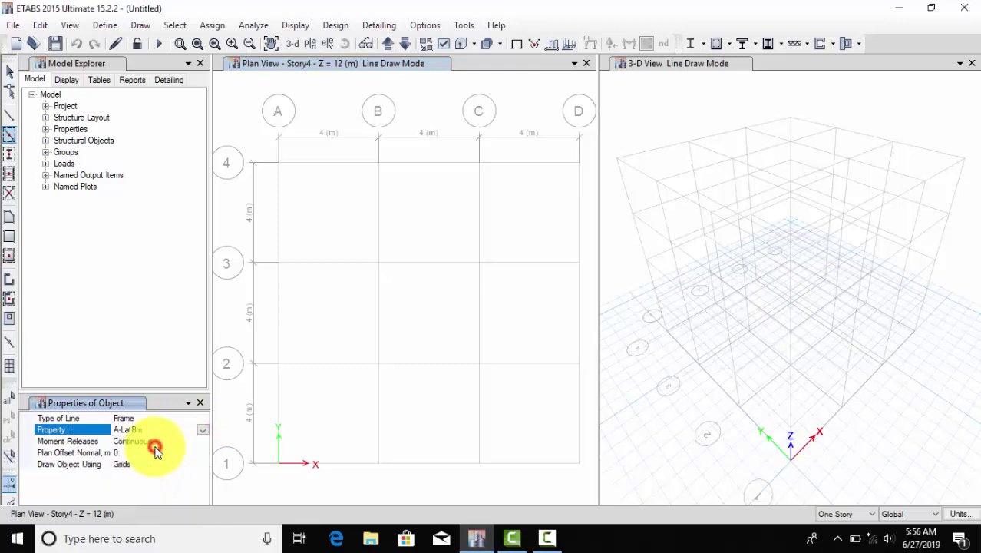
click(867, 515)
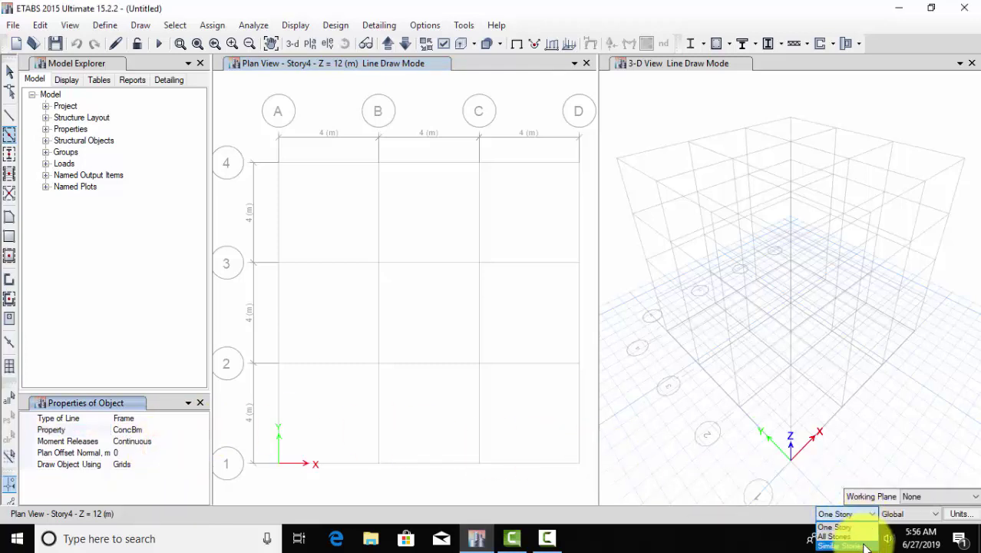
click(865, 547)
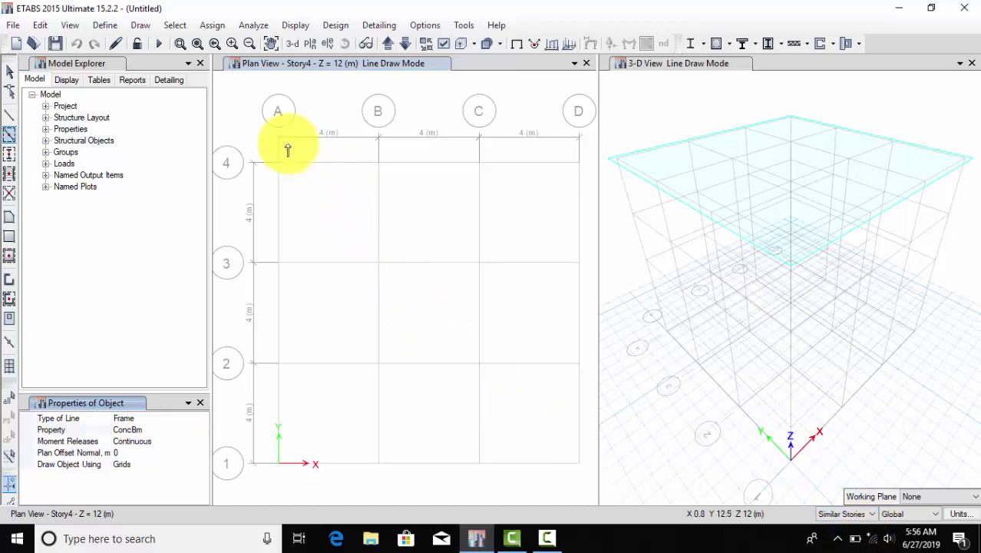
click(250, 137)
mouse_move(353, 234)
mouse_down()
mouse_move(622, 463)
mouse_move(622, 487)
mouse_up()
click(241, 121)
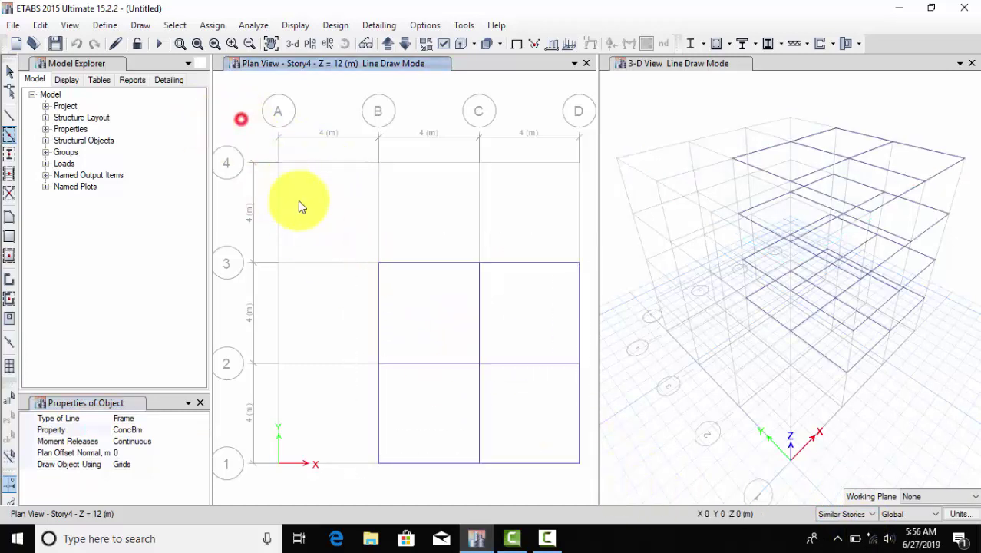
click(321, 255)
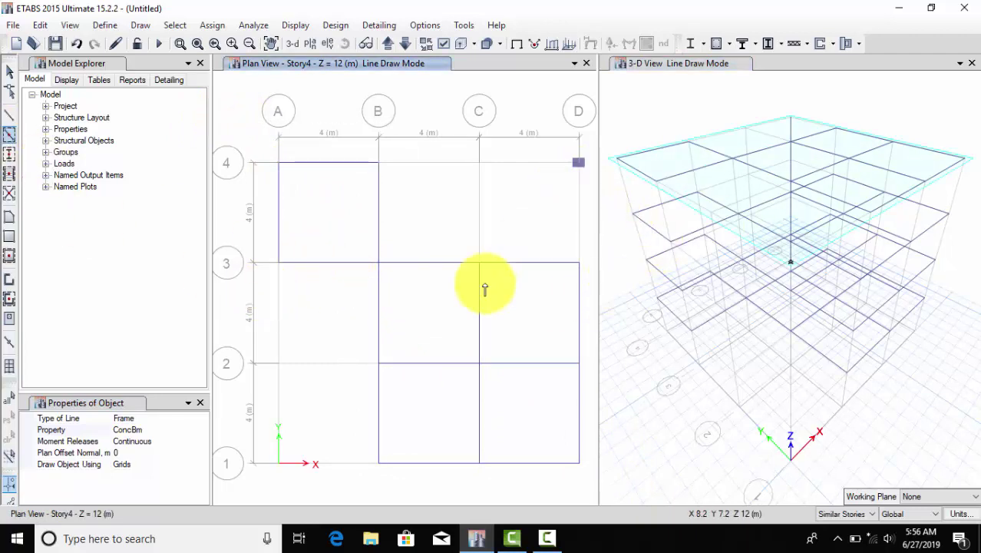
key(ctrl+z)
key(ctrl+z)
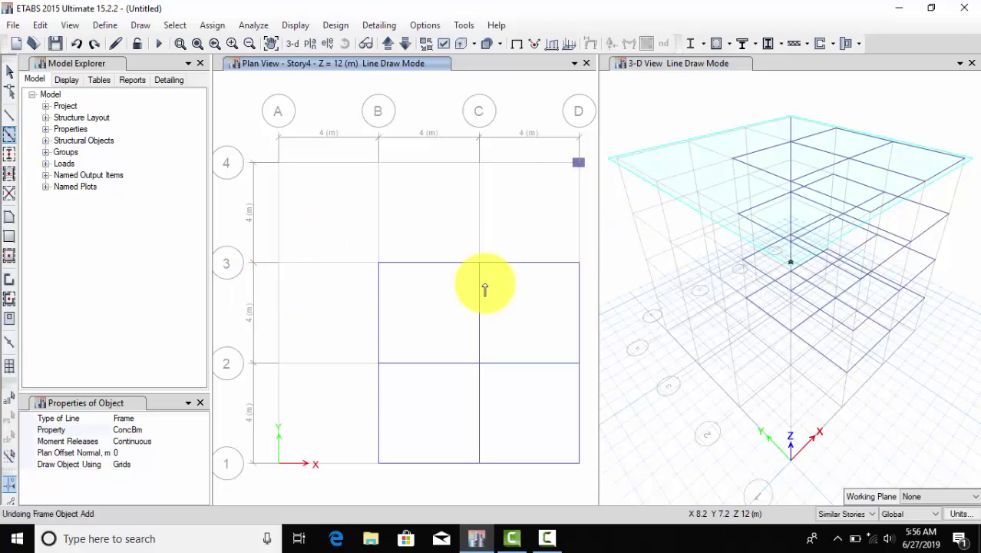
- Draw ConcBm beams along all grid lines of the Story4 plan for similar stories, and end beam drawing
scroll(434, 277, down, 3)
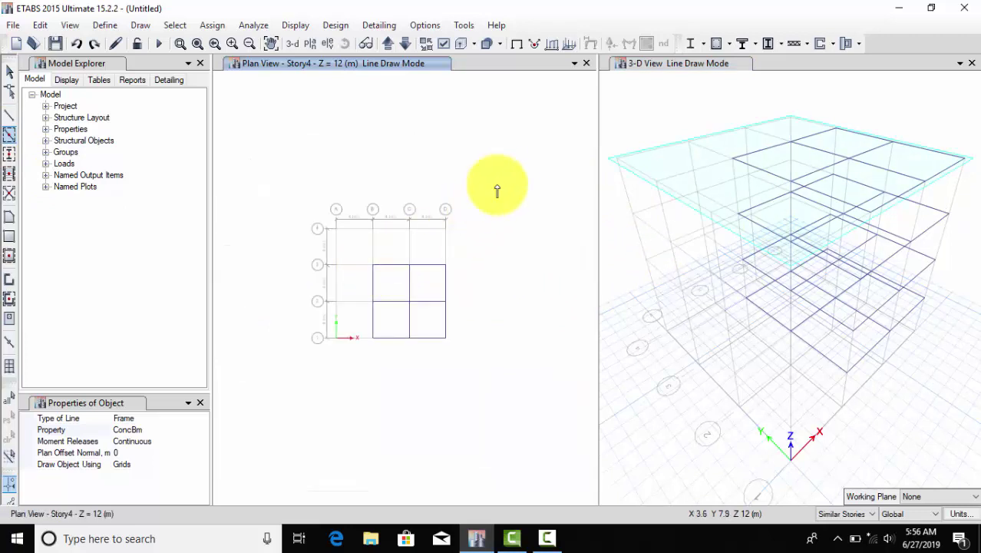
mouse_move(502, 178)
mouse_down()
mouse_move(316, 389)
mouse_move(238, 406)
mouse_up()
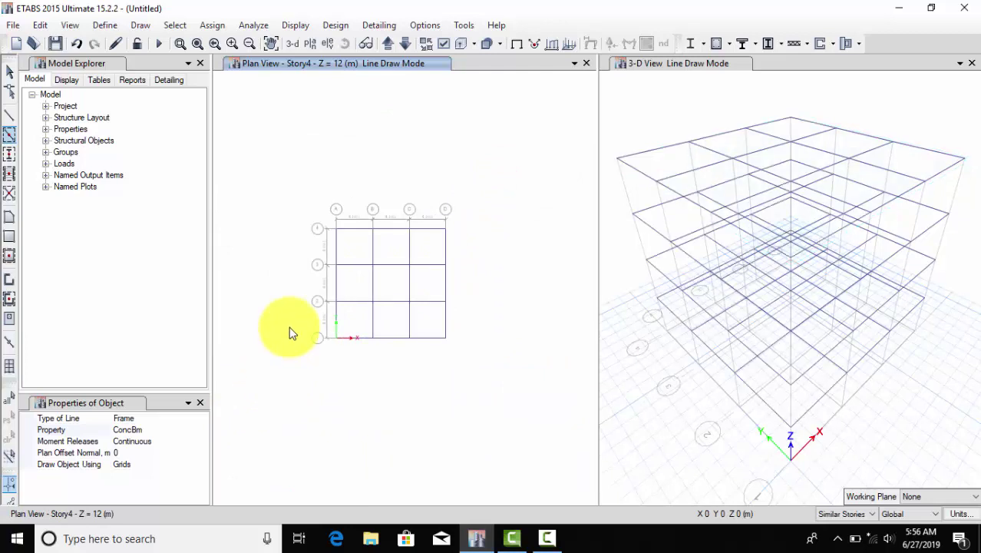
scroll(289, 326, up, 3)
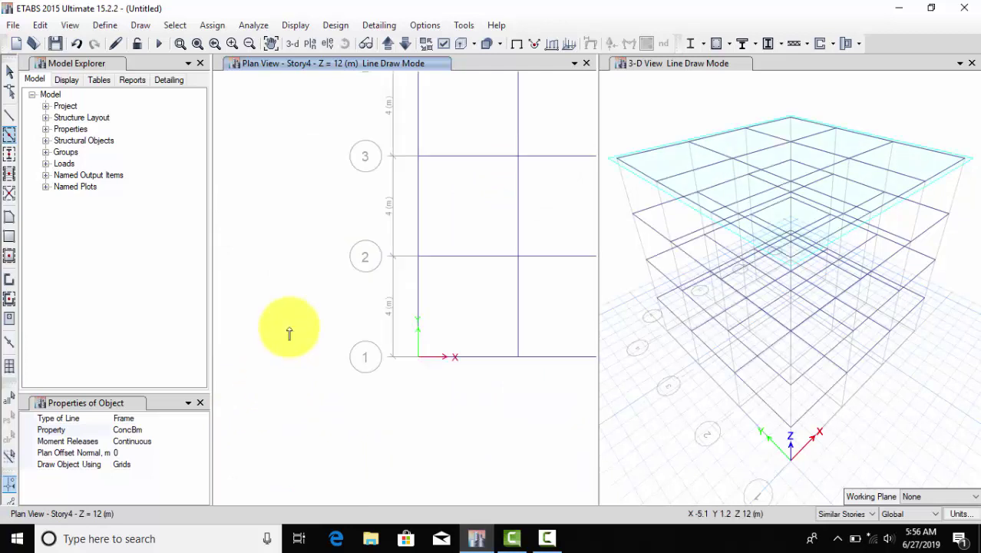
middle_drag(306, 329, 224, 392)
key(Escape)
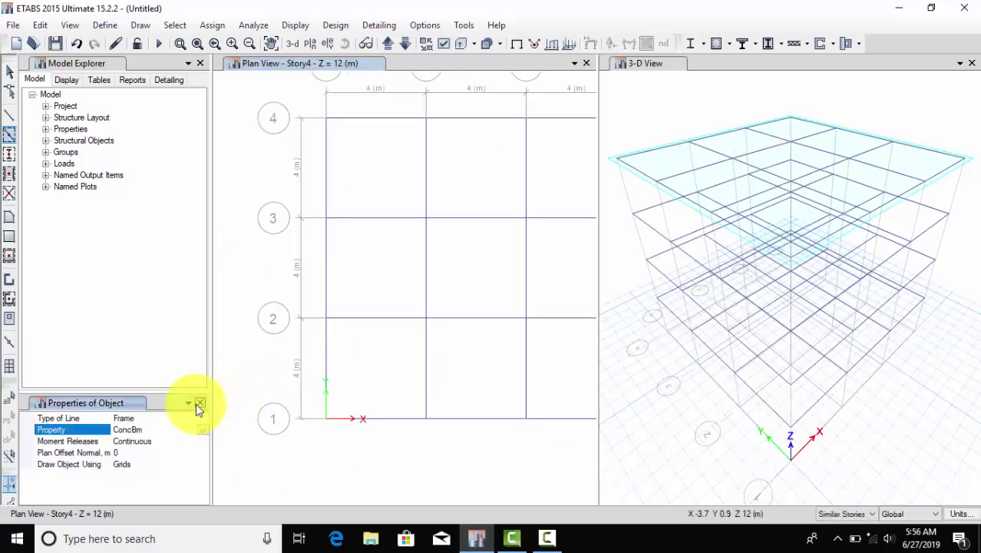
click(200, 402)
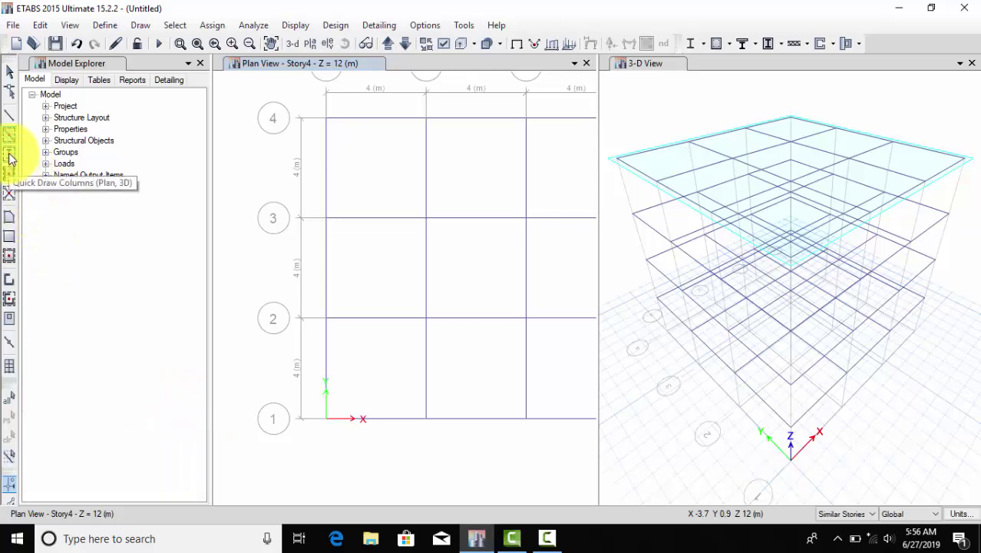
- Quick-draw ConcCol columns at all grid intersections of the plan for similar stories
click(10, 157)
click(173, 416)
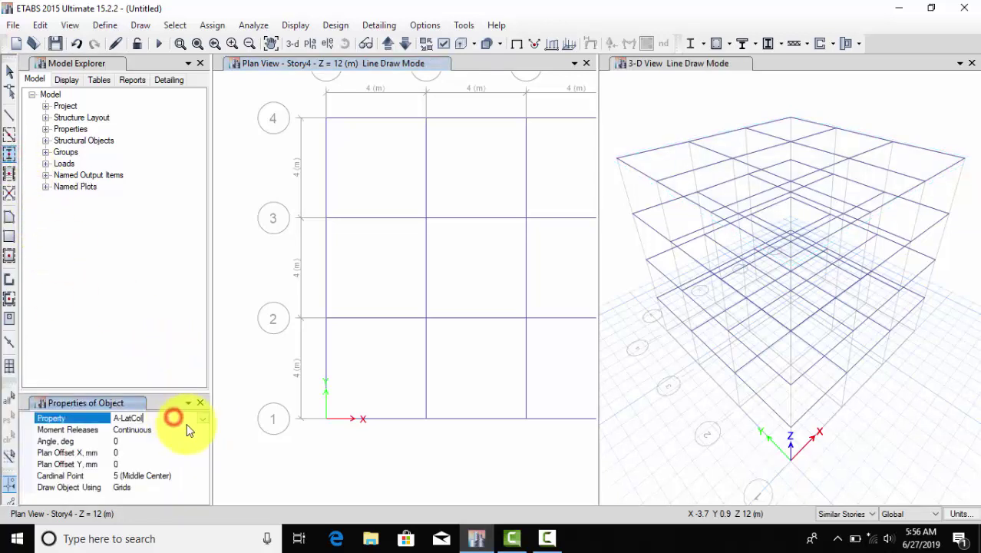
click(201, 418)
scroll(183, 482, down, 3)
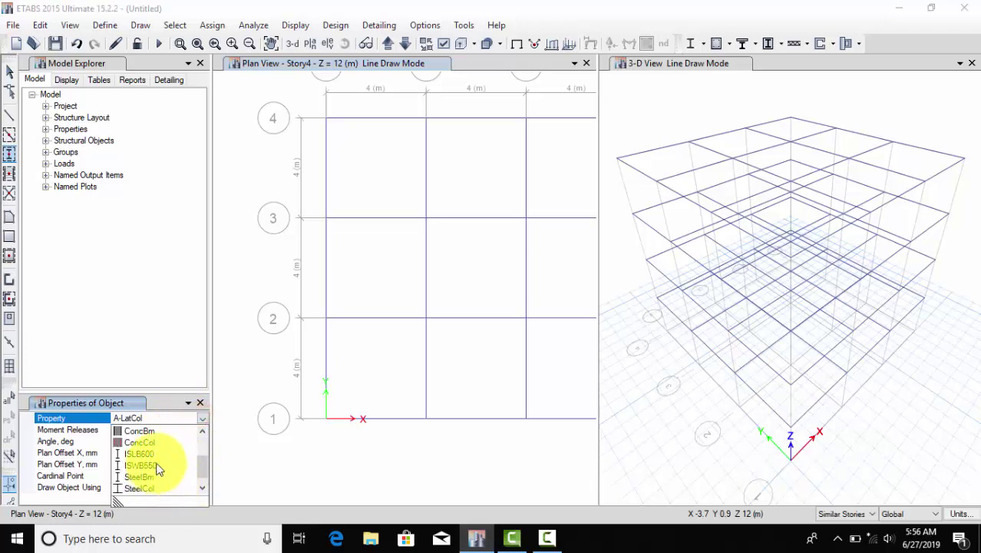
click(164, 443)
scroll(352, 457, down, 3)
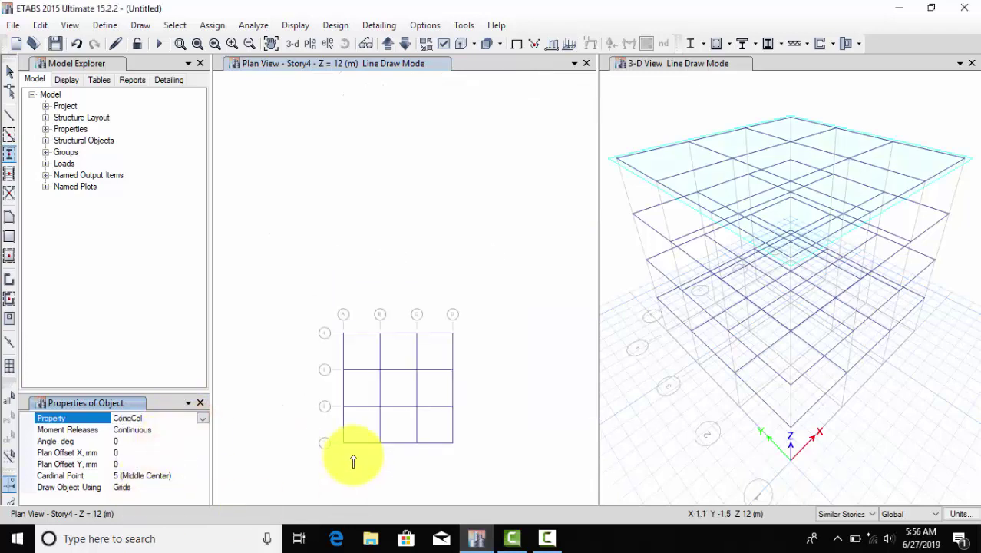
drag(287, 294, 478, 483)
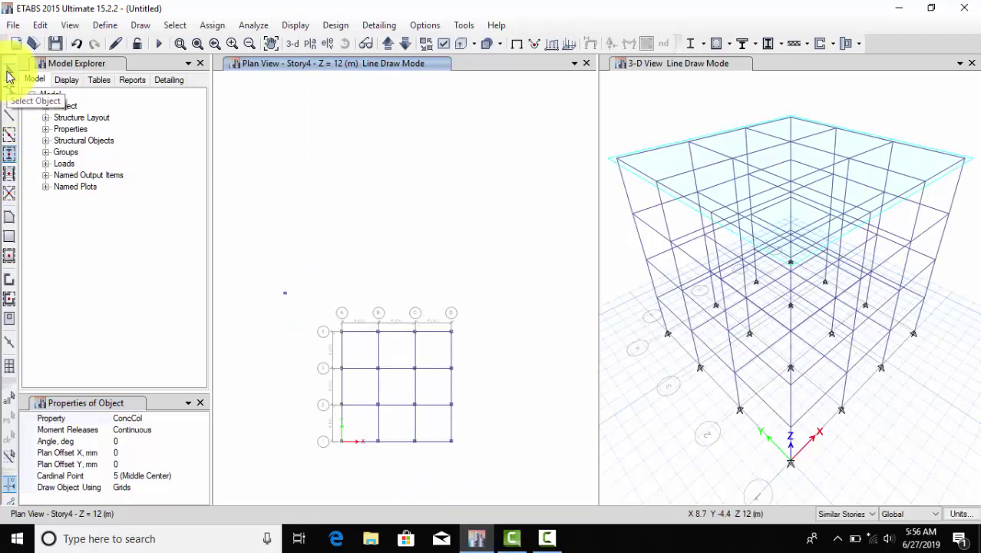
- Delete the stray column outside the grid near the corner of gridlines A and 4
click(8, 73)
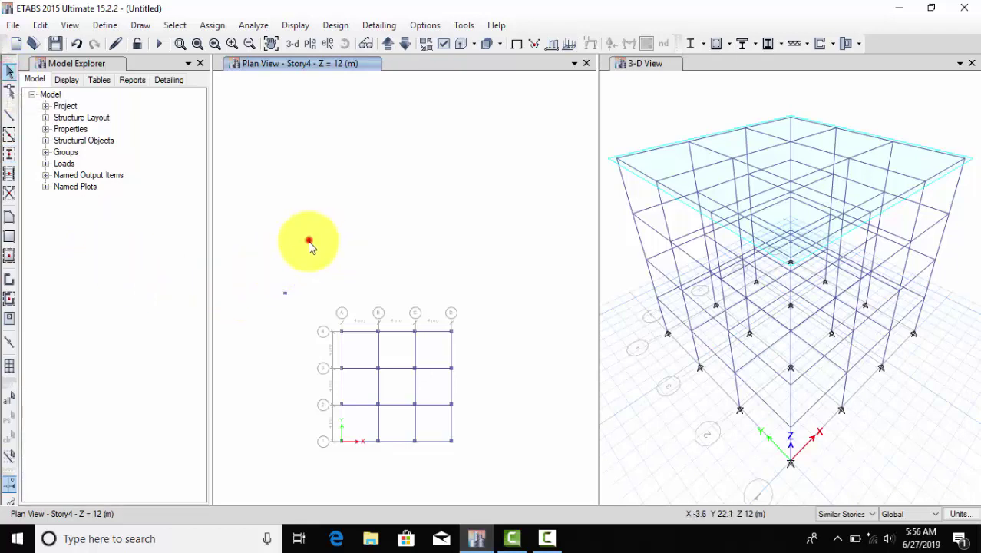
drag(309, 241, 266, 325)
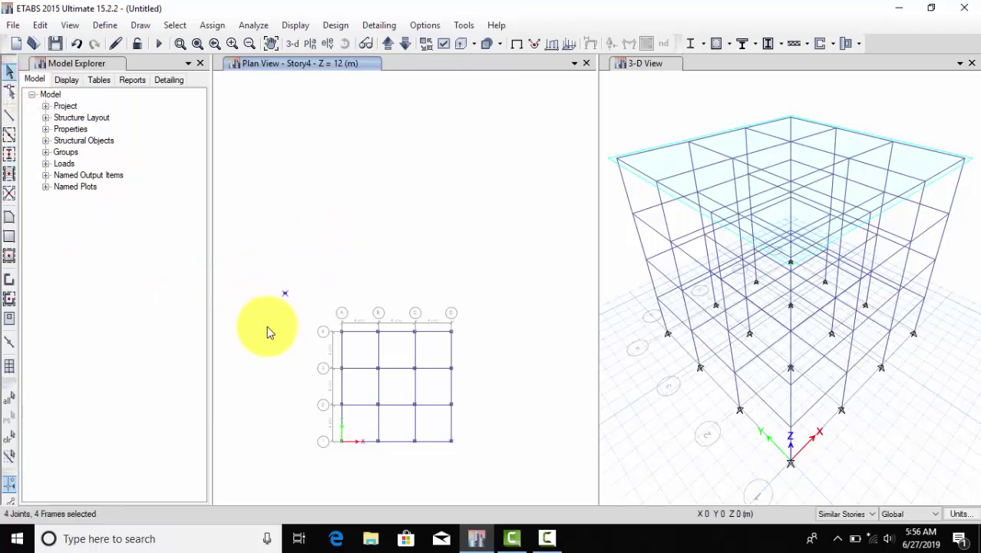
middle_drag(296, 361, 300, 245)
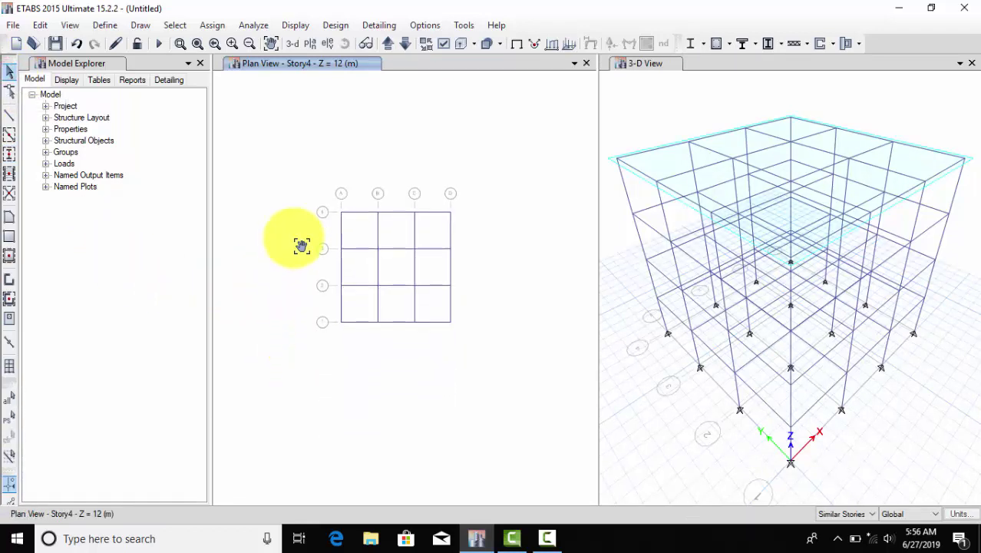
scroll(420, 313, up, 3)
middle_drag(420, 313, 455, 365)
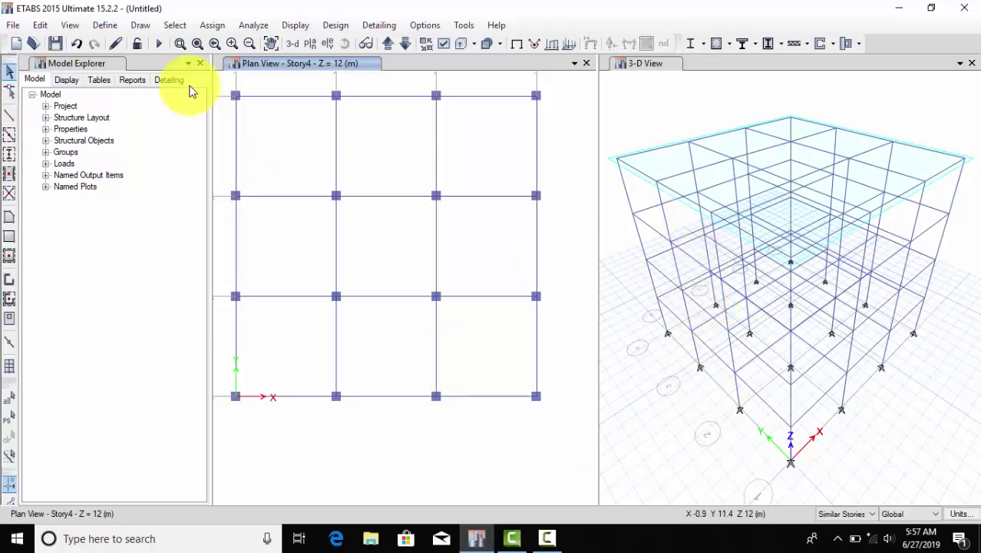
- Display the plan view with extruded frames and shells, colored by section properties
click(40, 25)
click(70, 25)
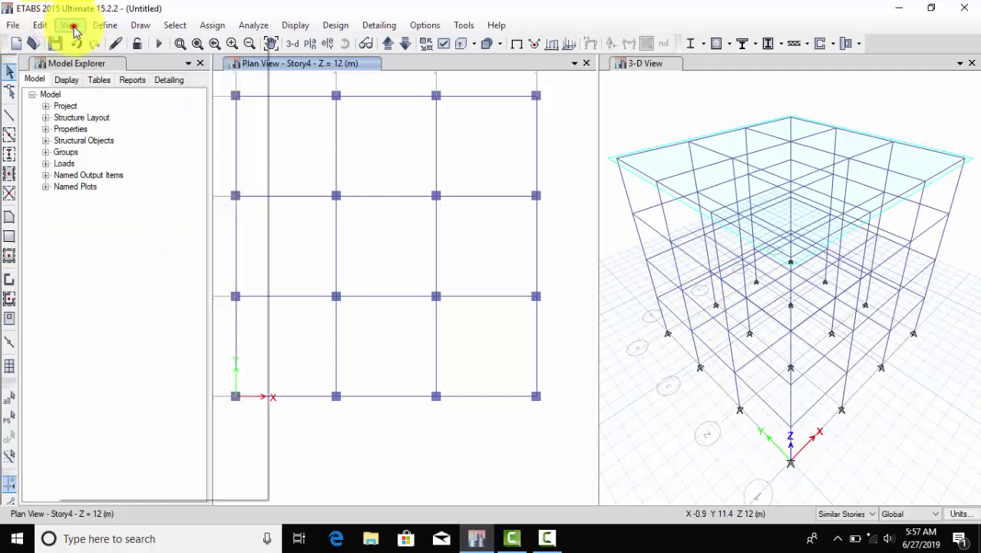
click(71, 25)
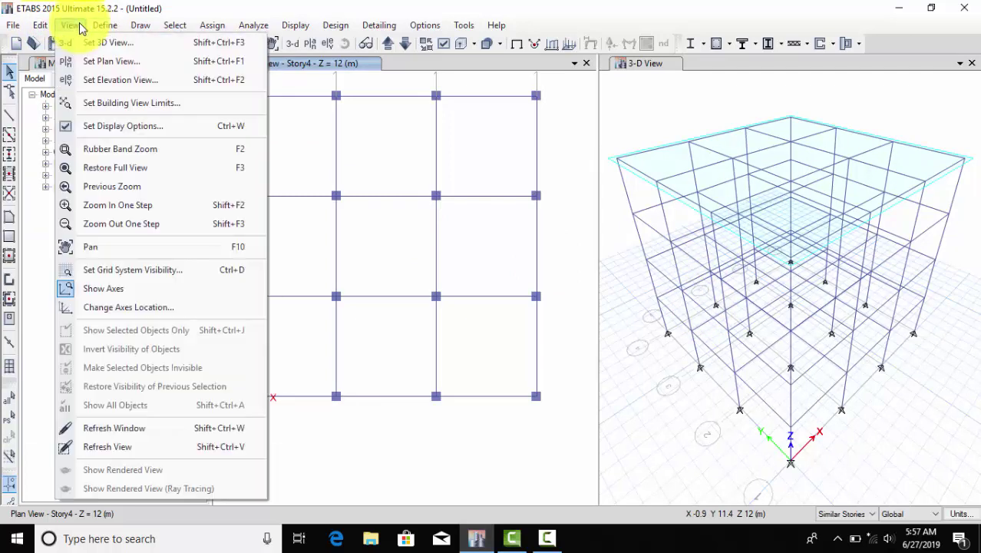
click(106, 128)
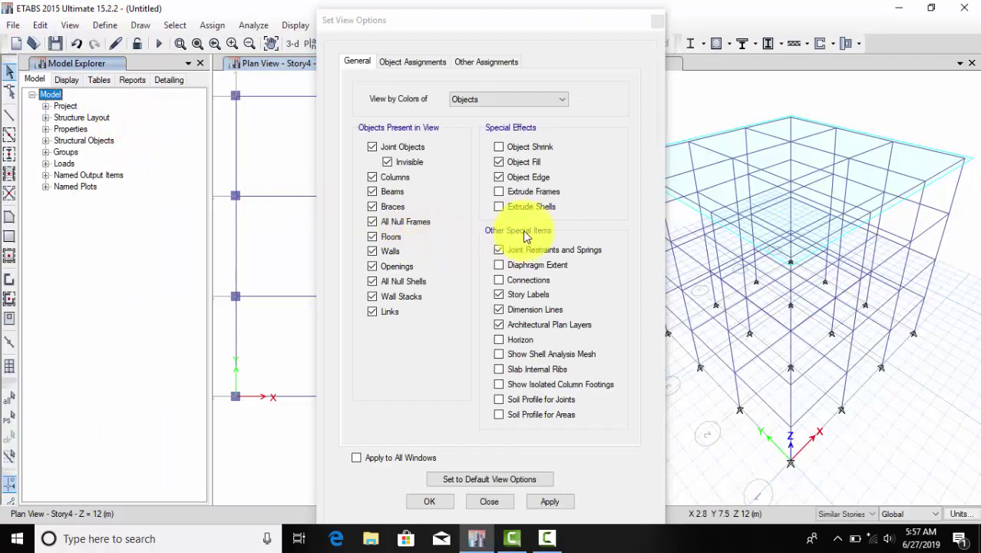
click(523, 192)
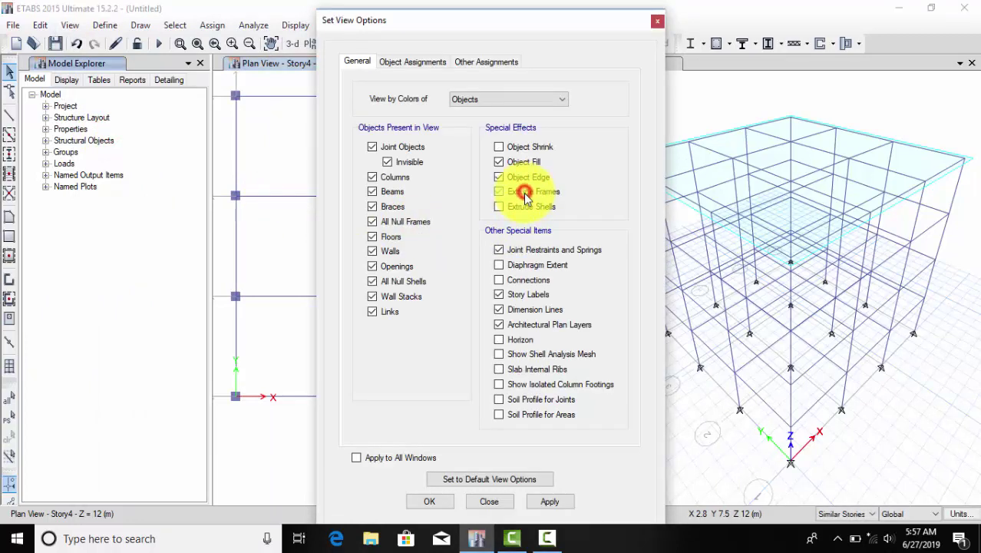
click(521, 207)
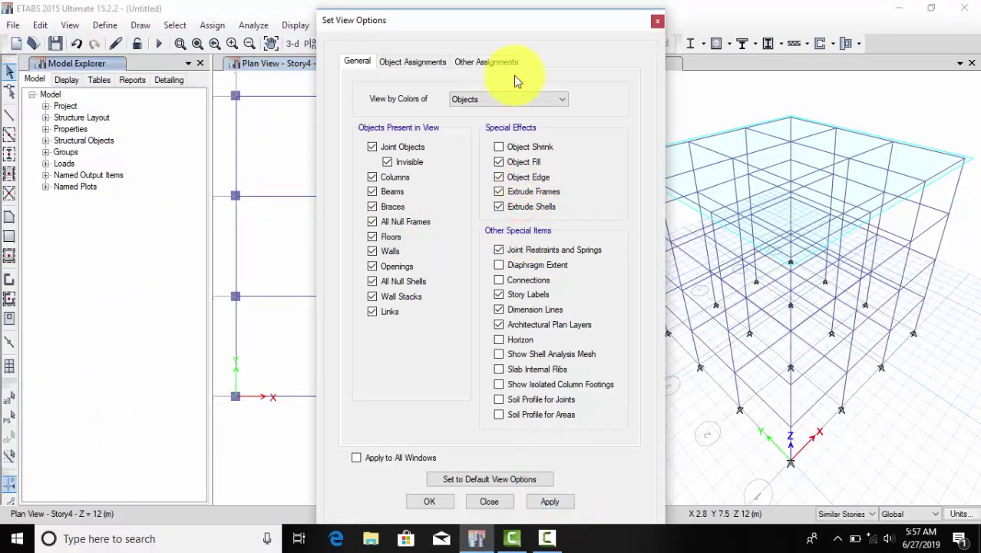
click(502, 100)
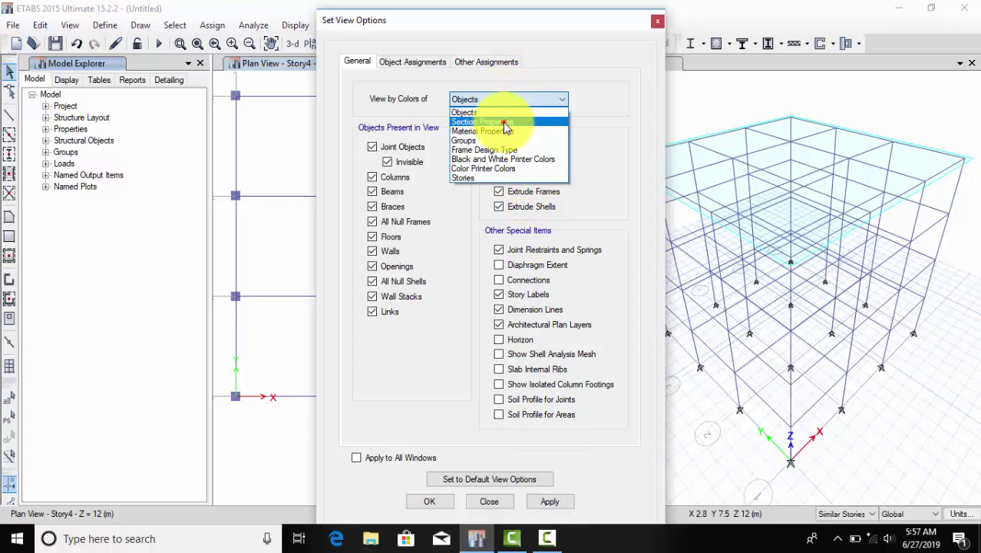
click(501, 121)
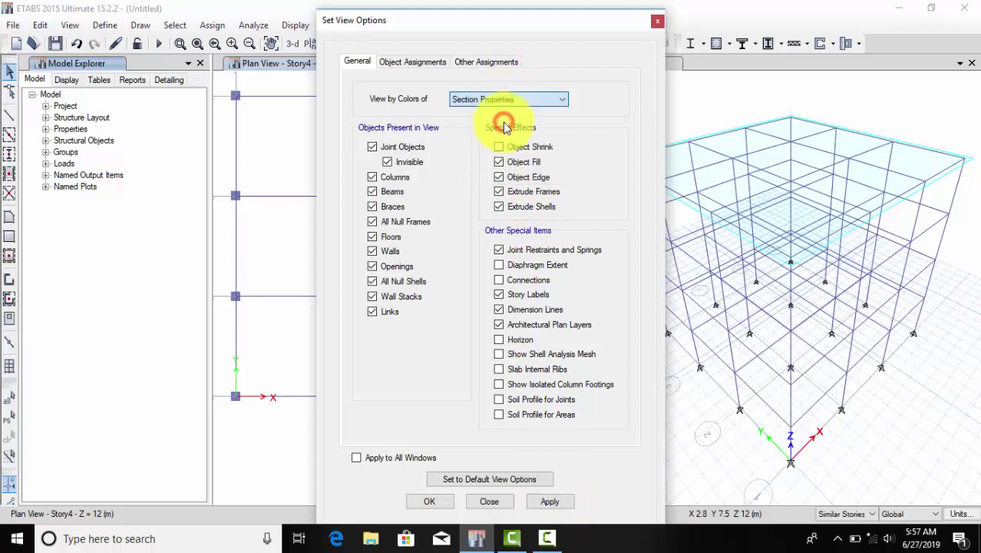
click(556, 505)
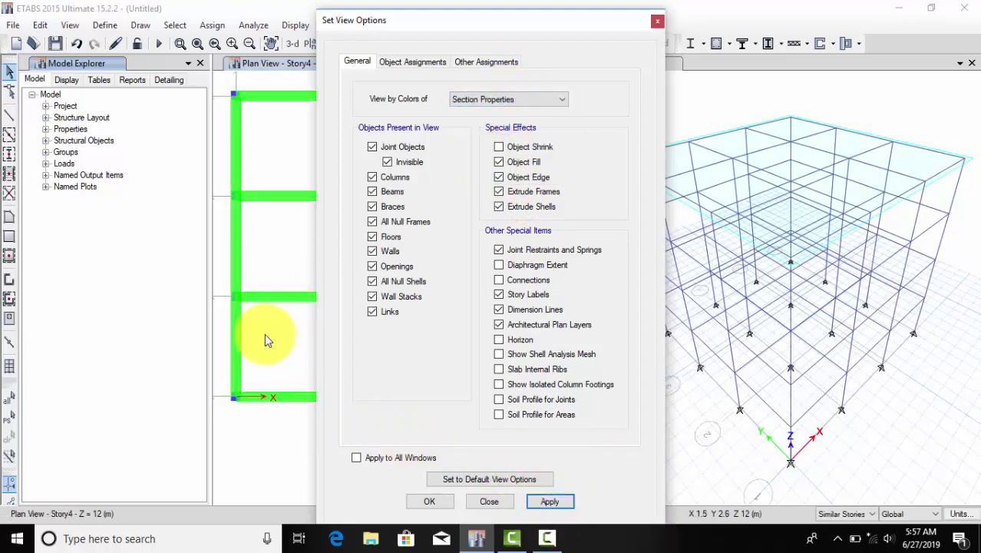
- Display the 3-D view with extruded frames and shells, colored by section properties
click(727, 461)
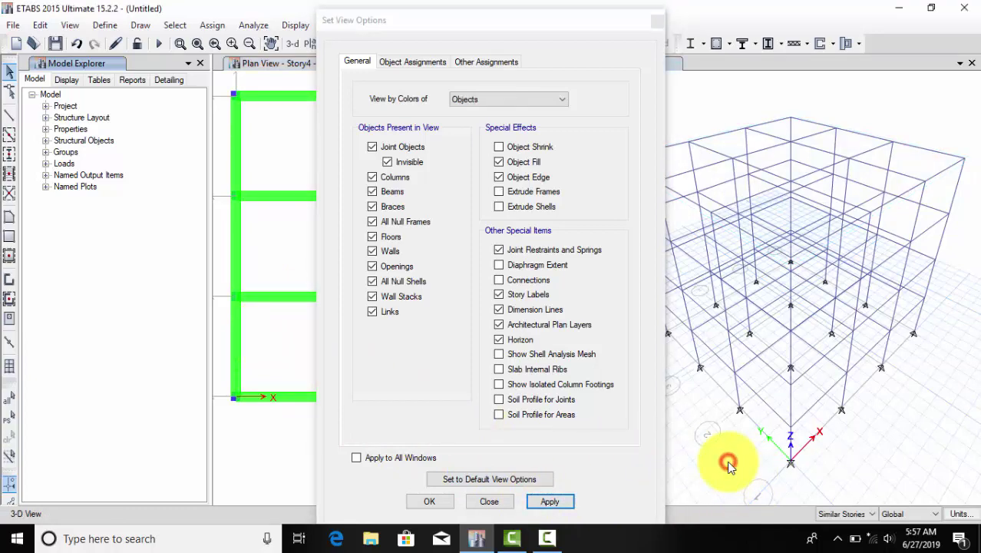
scroll(729, 465, up, 5)
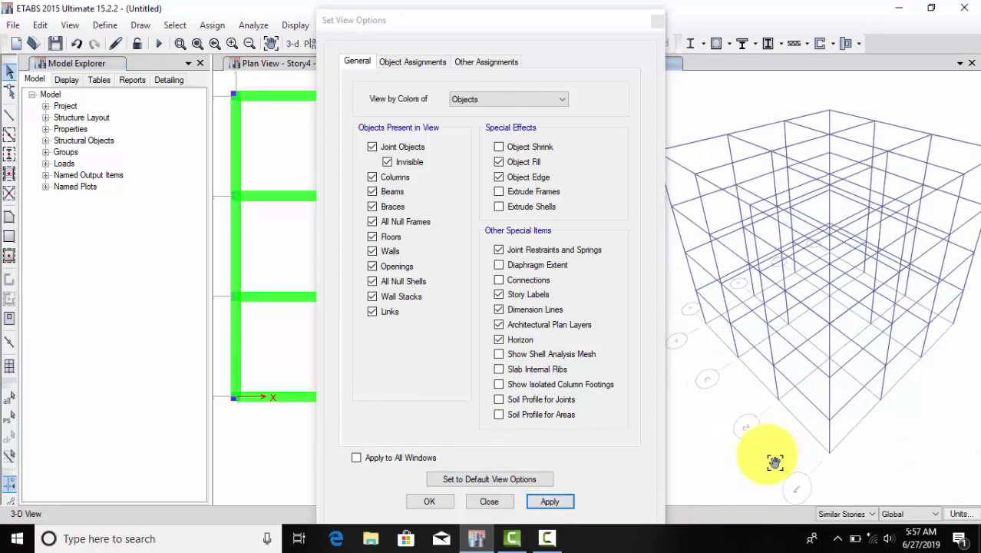
click(532, 192)
click(528, 206)
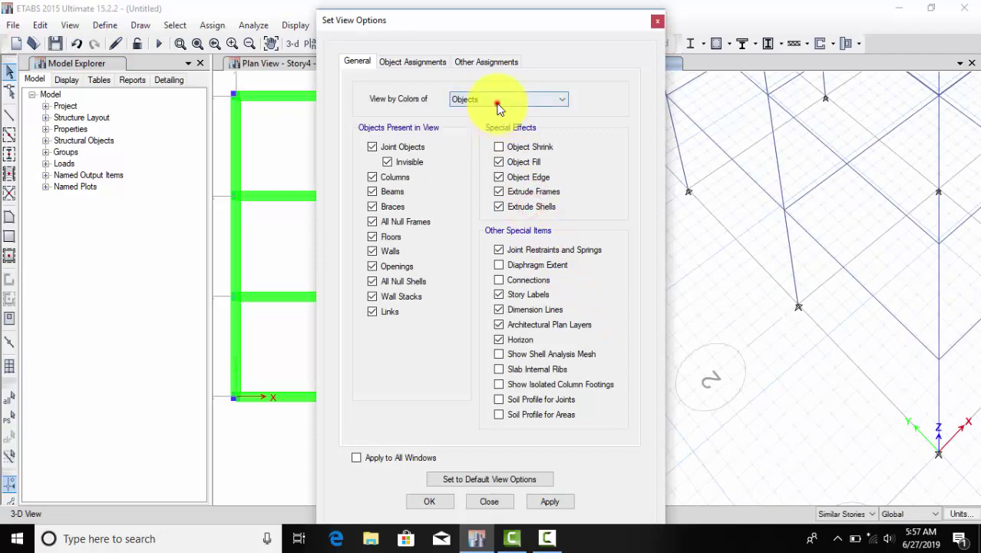
click(496, 100)
click(498, 121)
click(550, 501)
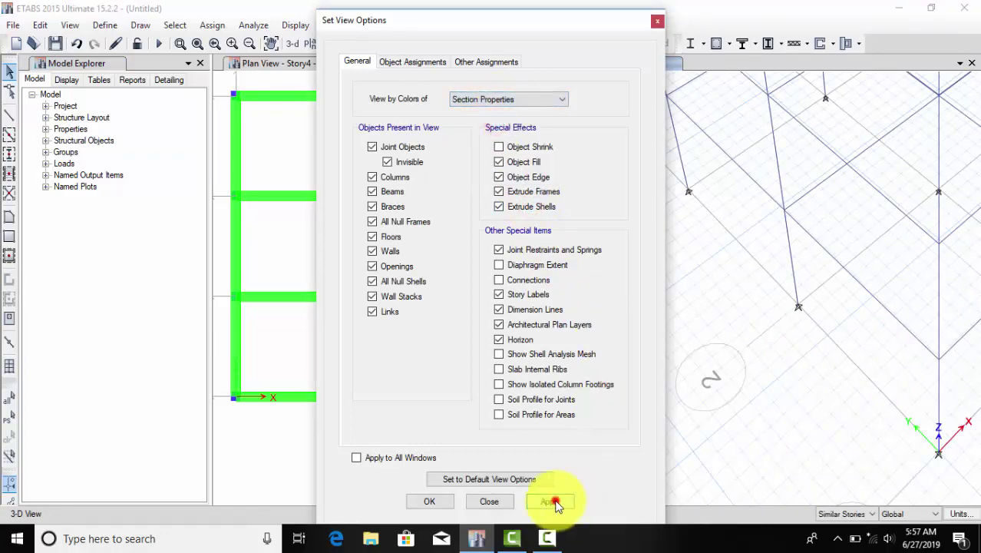
- Confirm the extruded display options and inspect the whole frame in the 3-D view
click(421, 502)
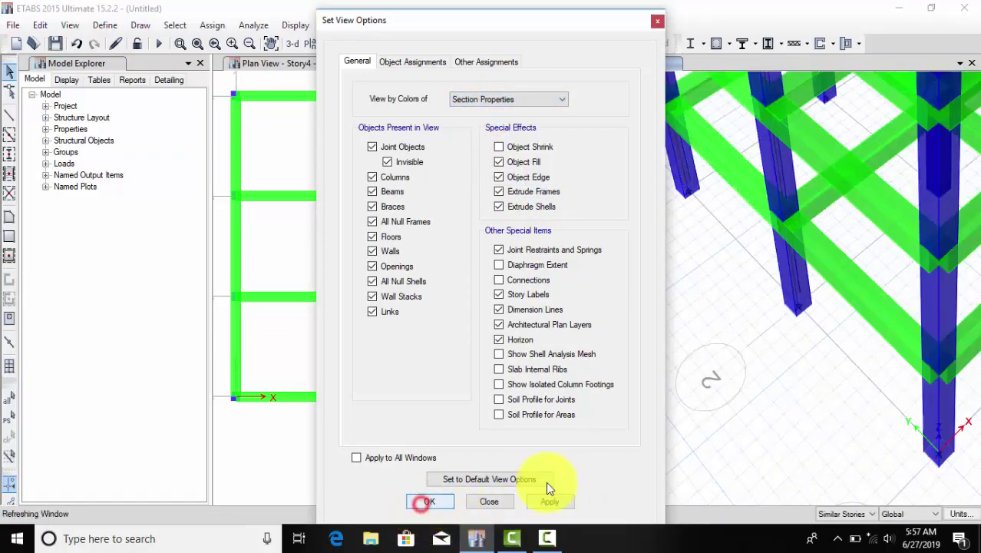
middle_drag(806, 447, 752, 449)
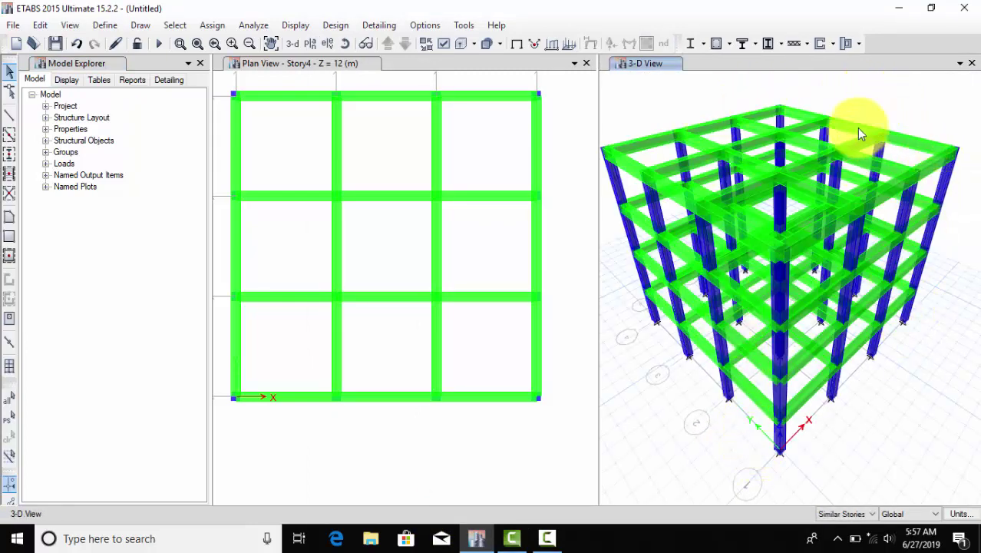
scroll(867, 129, up, 5)
scroll(950, 209, down, 5)
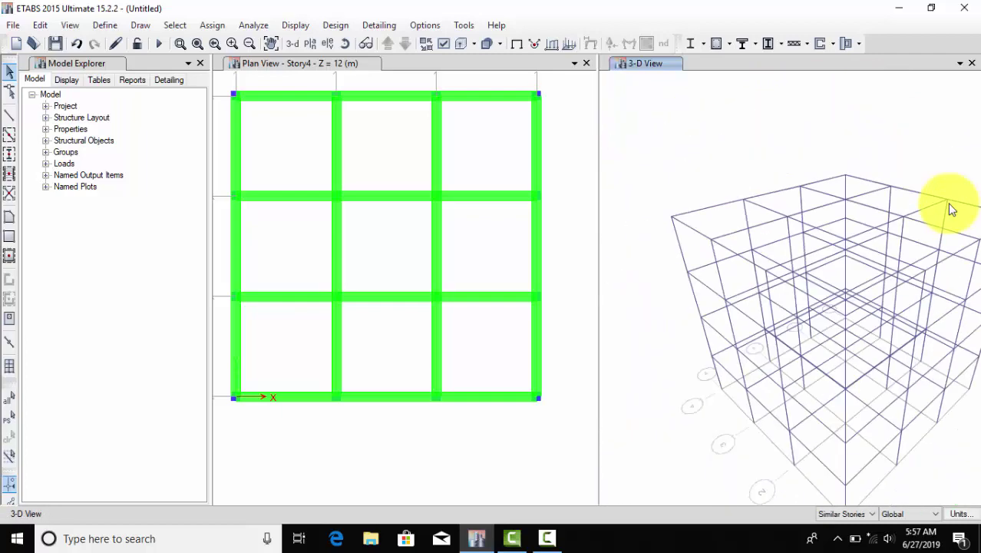
scroll(909, 274, down, 2)
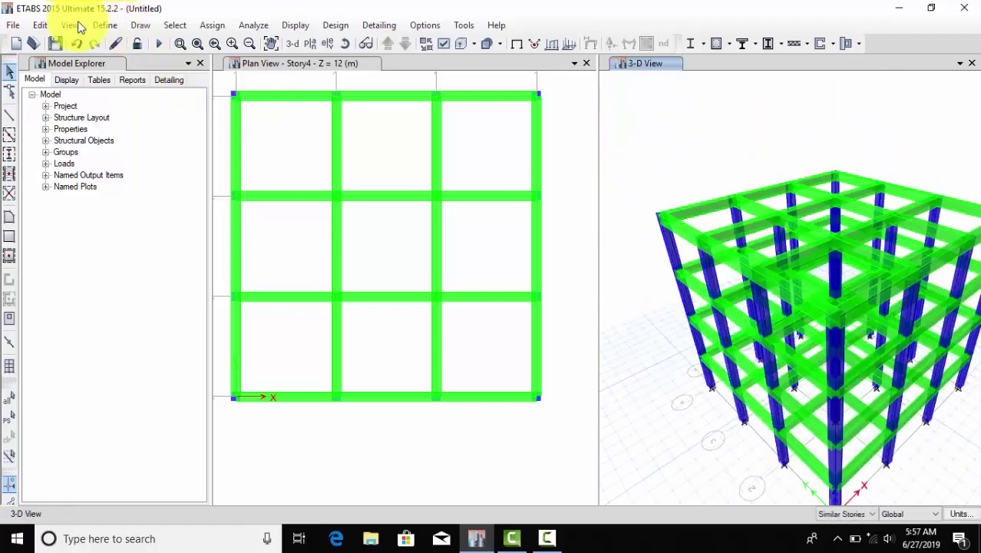
- Turn off frame and shell extrusion in the 3-D view and color it by objects
click(71, 24)
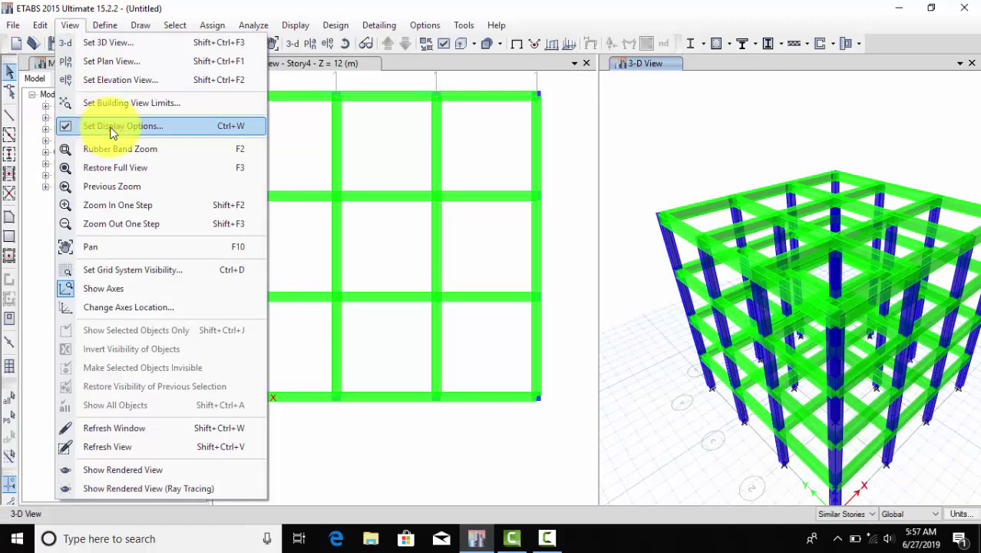
click(114, 131)
click(495, 191)
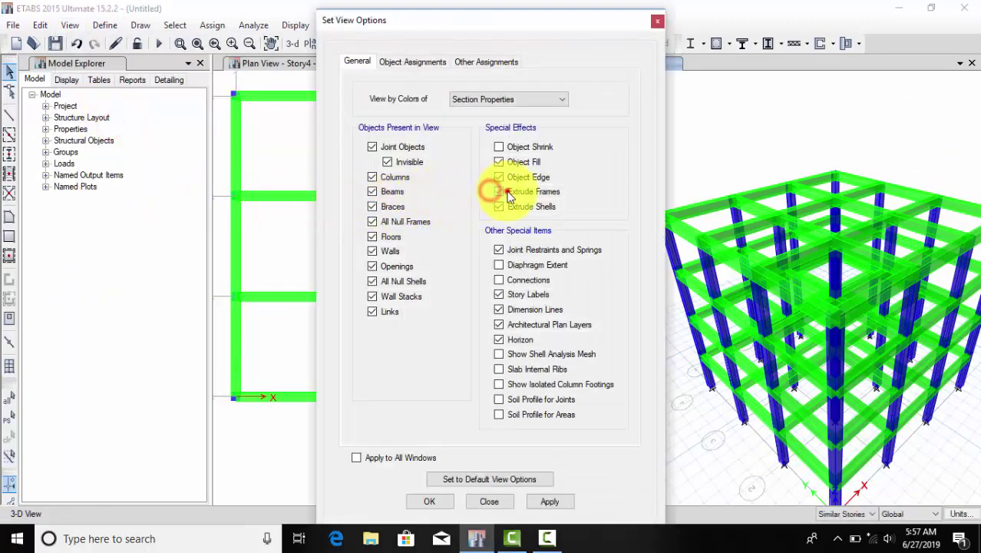
click(498, 99)
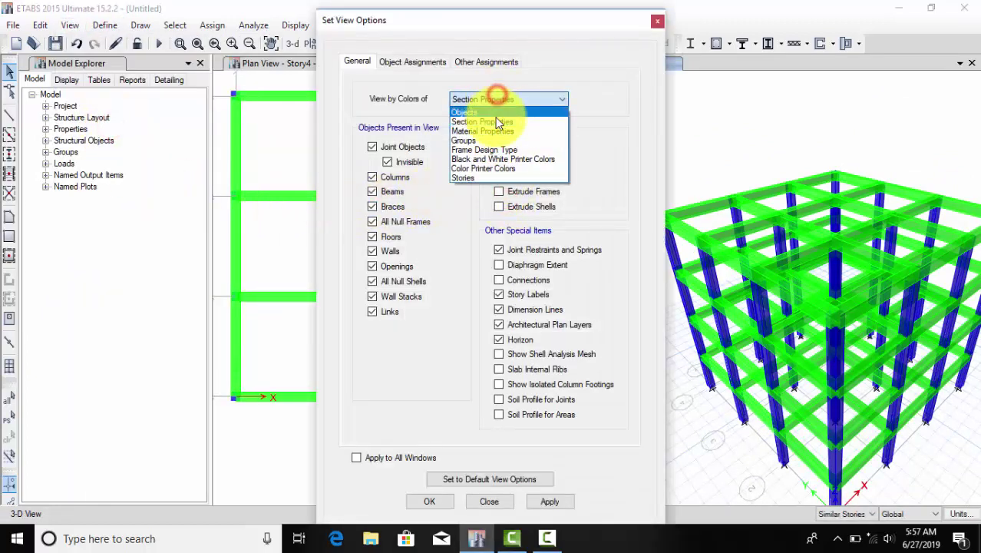
click(495, 112)
click(553, 499)
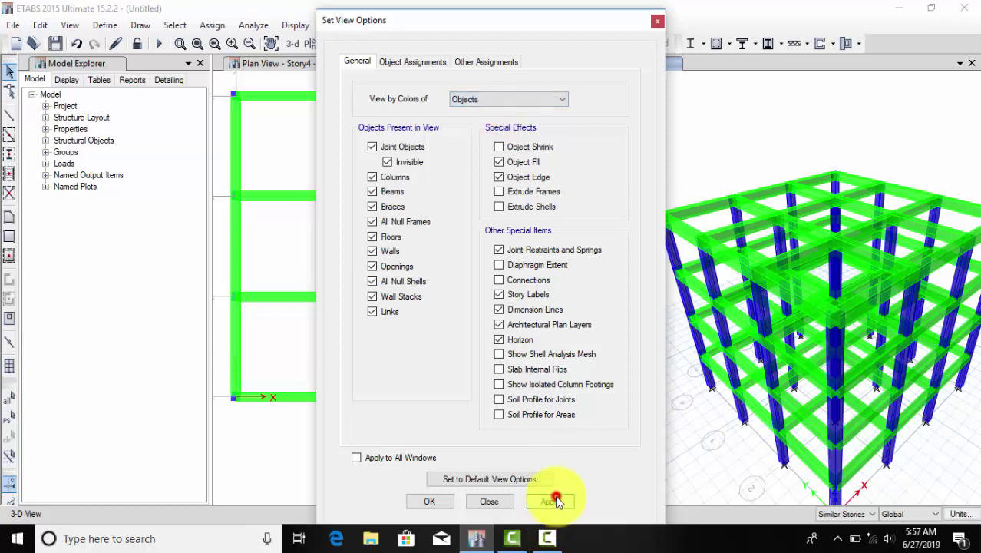
- Turn off frame and shell extrusion in the Story4 plan view and color it by objects
click(276, 472)
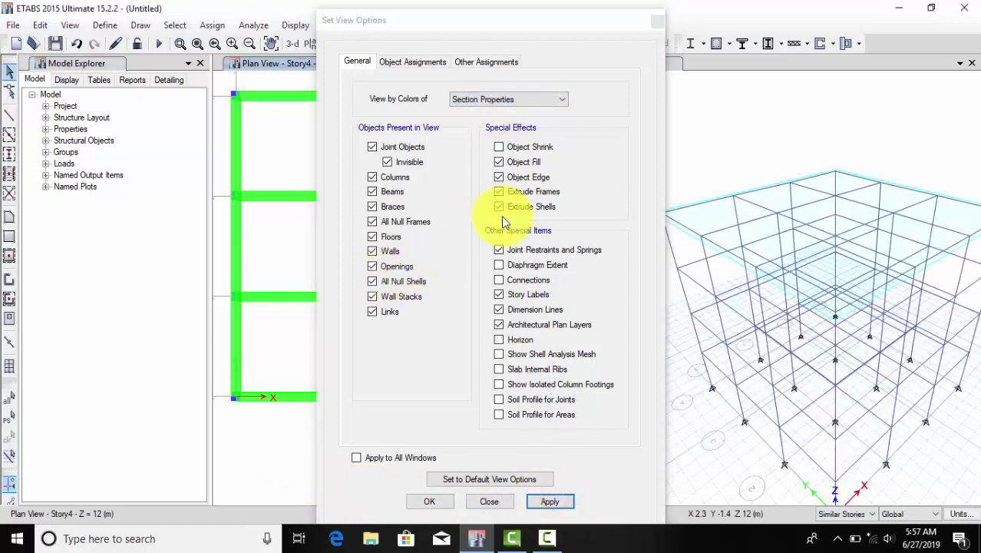
click(514, 198)
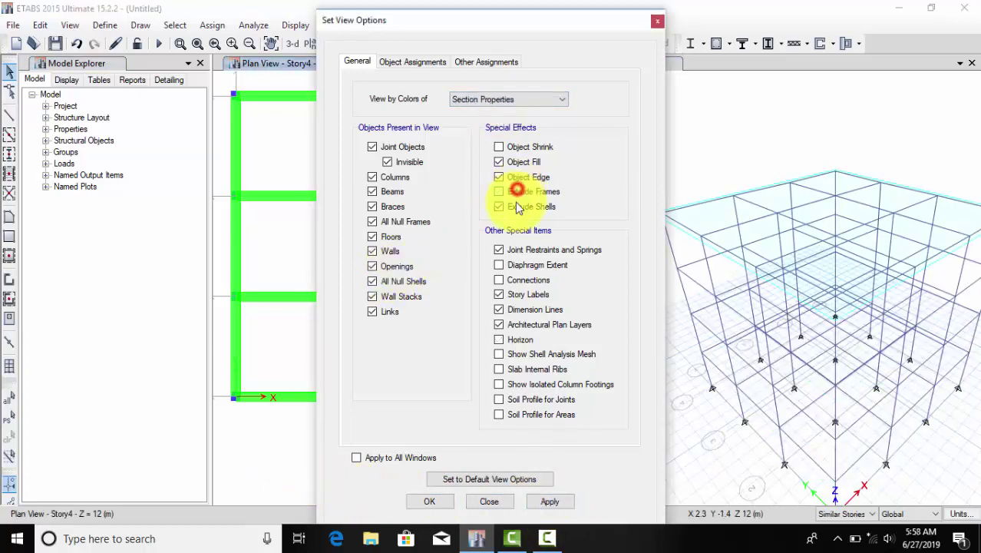
click(487, 101)
click(491, 112)
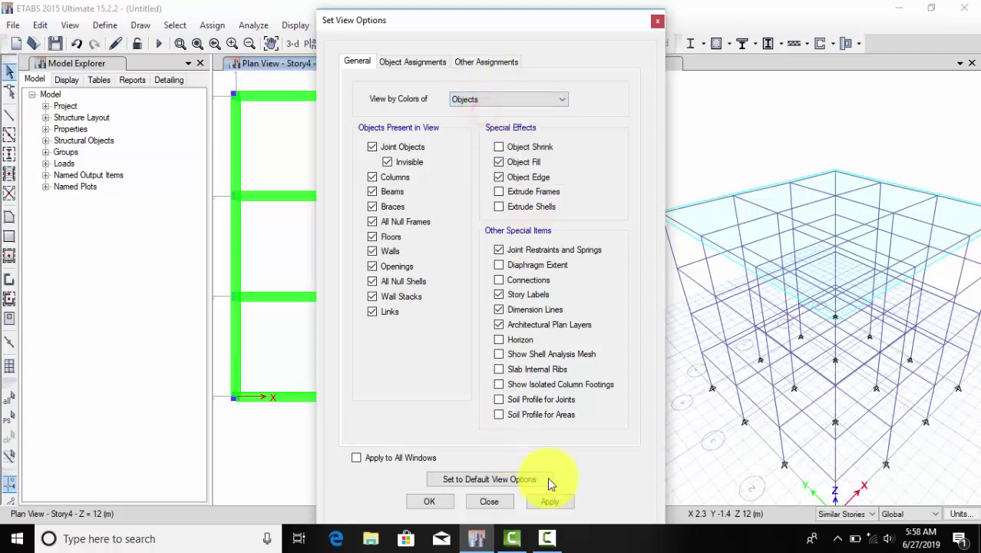
click(550, 500)
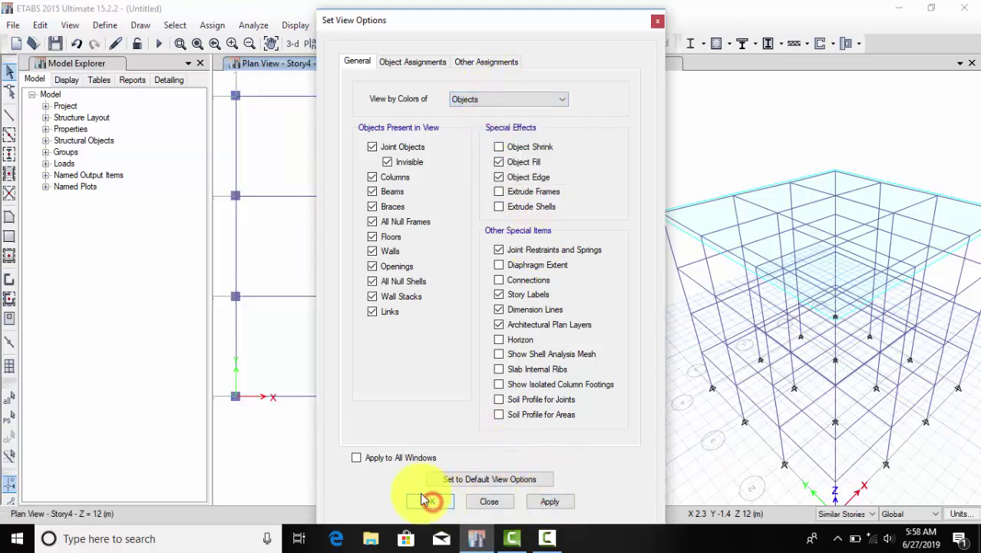
click(431, 501)
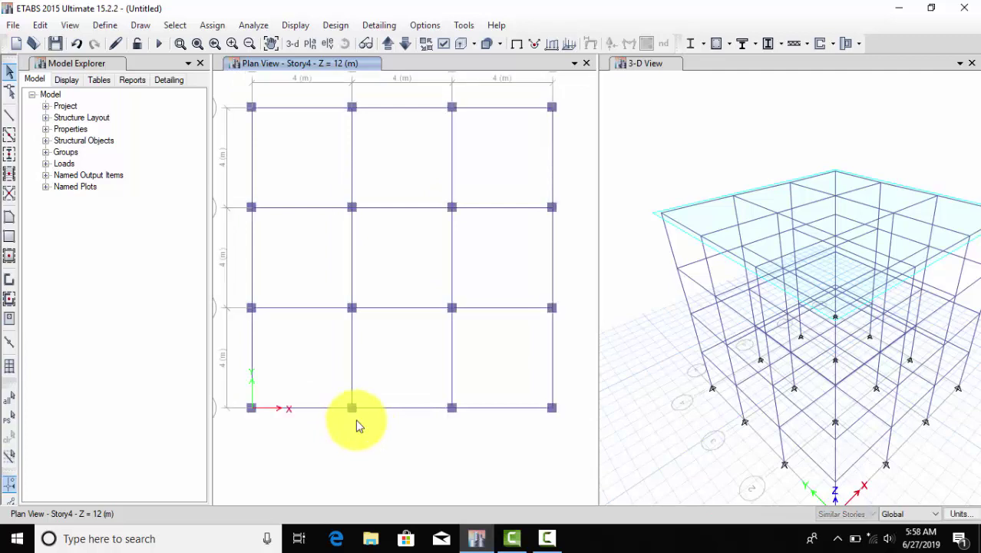
click(609, 322)
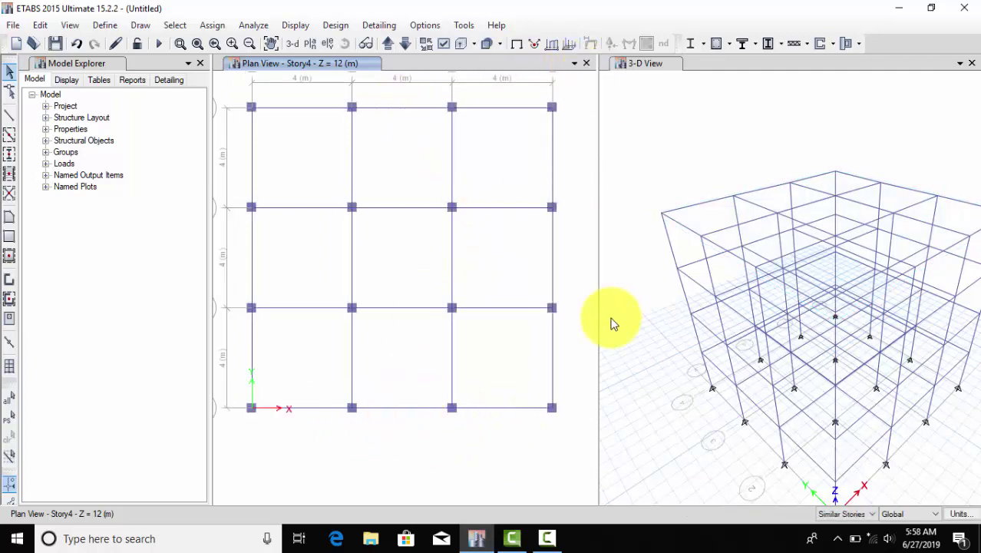
click(532, 328)
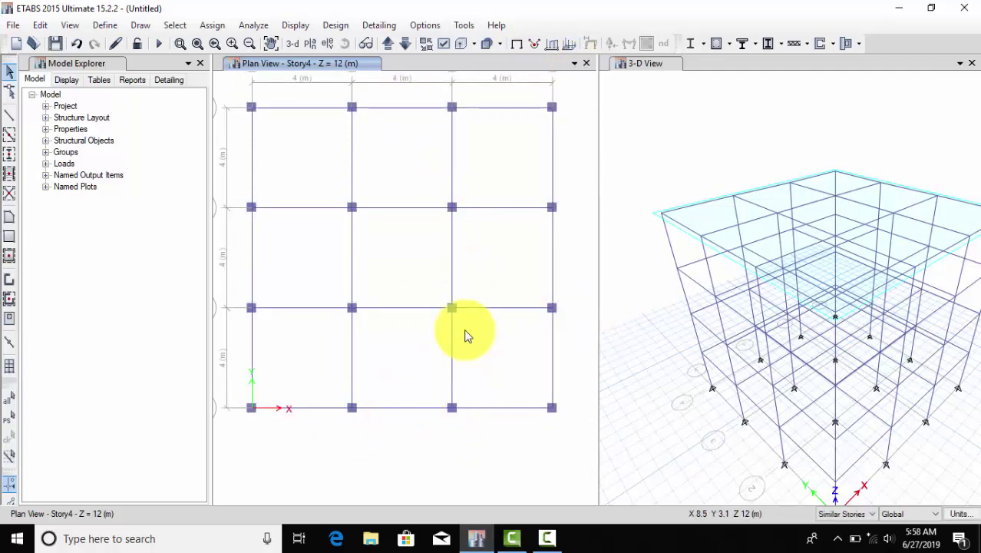
- Start a new wall stack and choose the custom general wall section as its layout
click(9, 371)
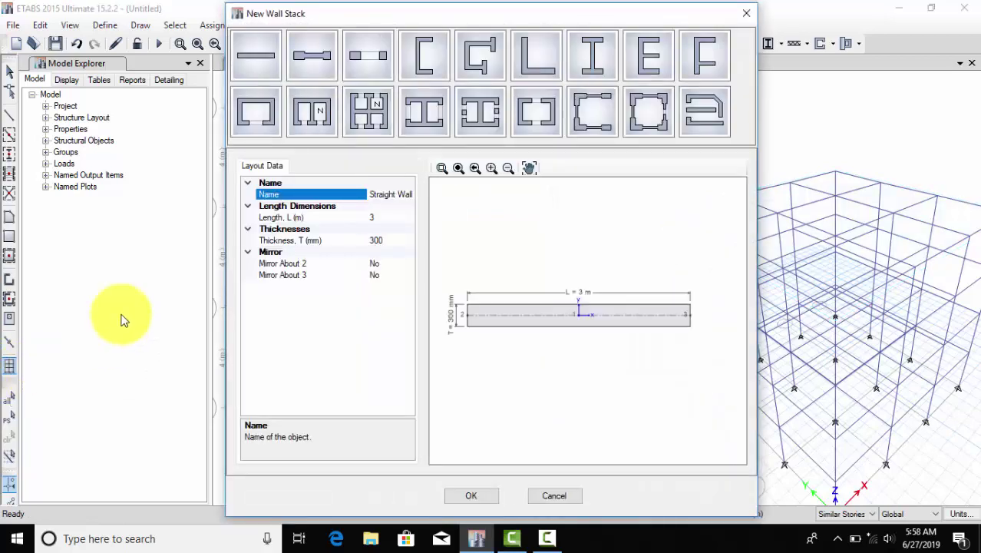
click(243, 55)
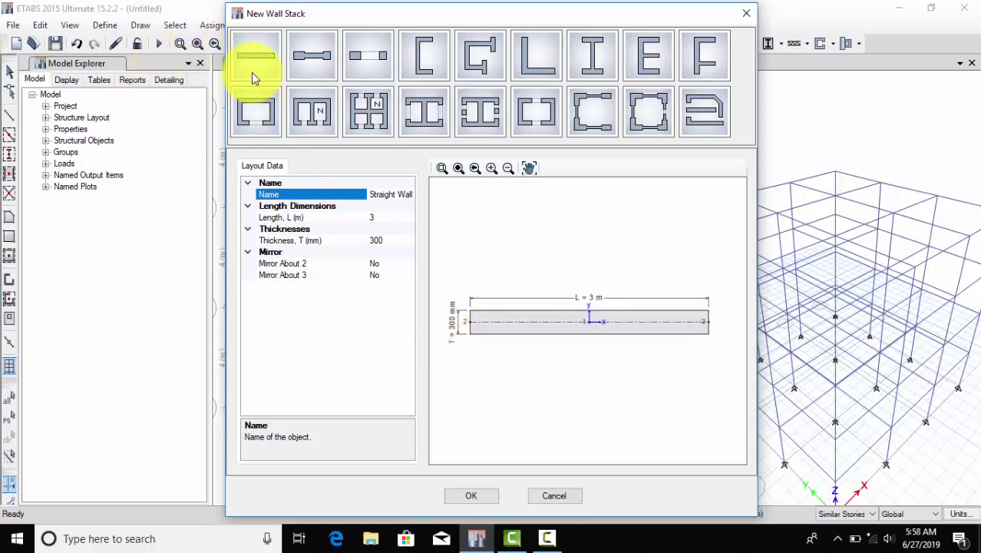
click(381, 219)
click(383, 243)
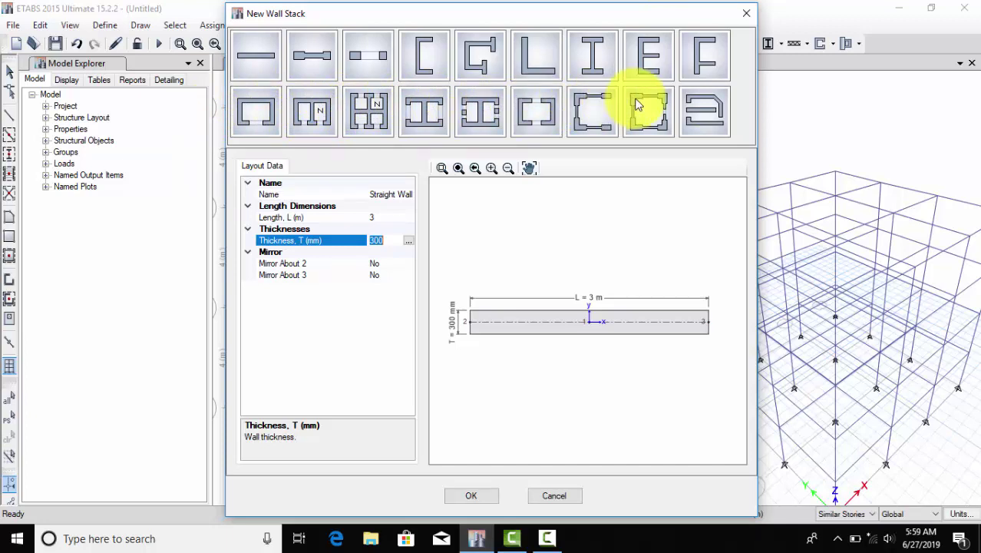
click(704, 116)
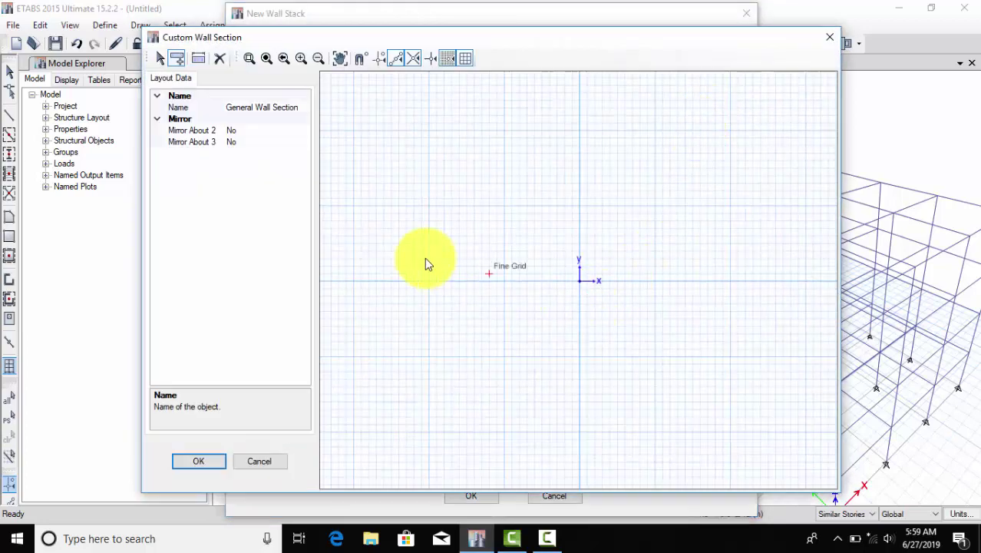
- Draw a single straight wall segment 4000 mm long from the origin along the X axis in the custom wall section
scroll(426, 263, down, 1)
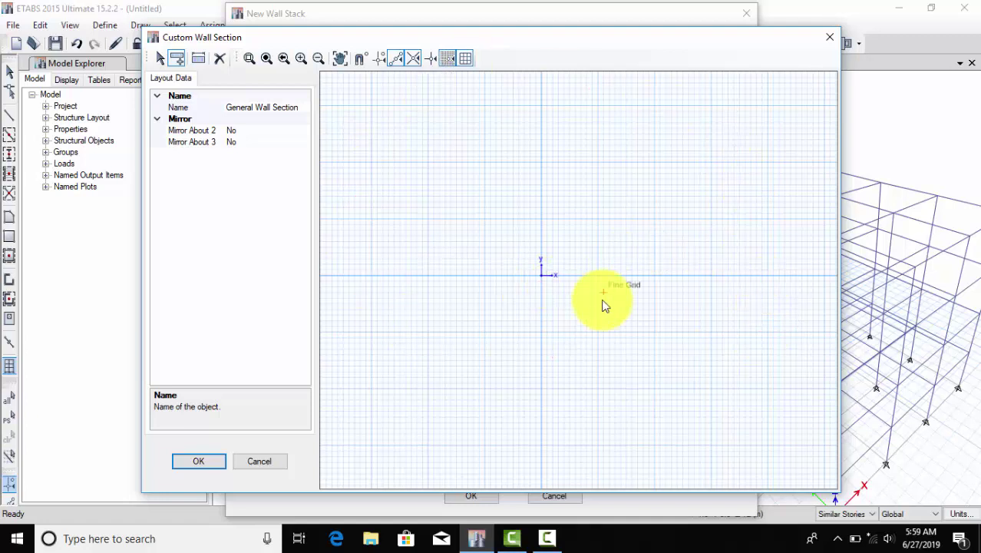
scroll(641, 249, up, 1)
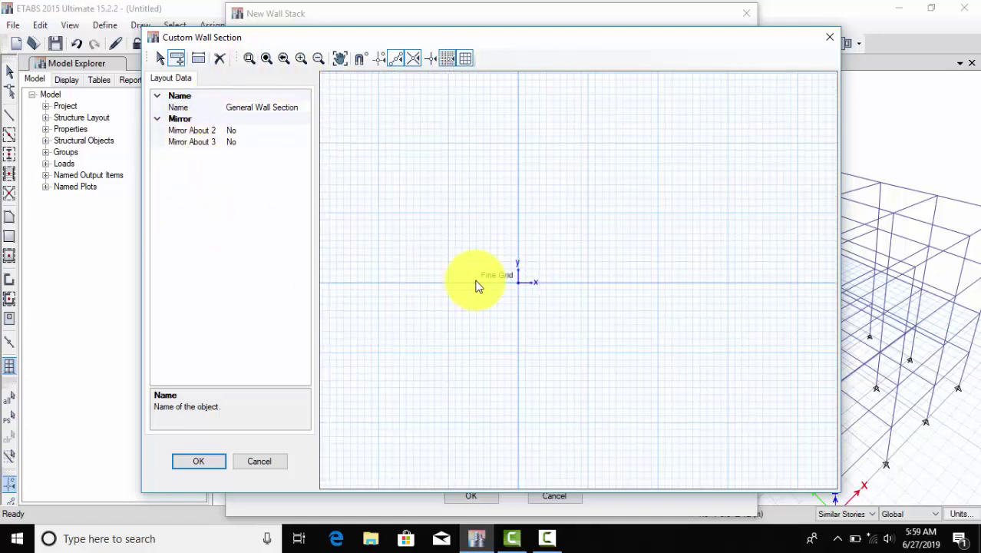
click(519, 283)
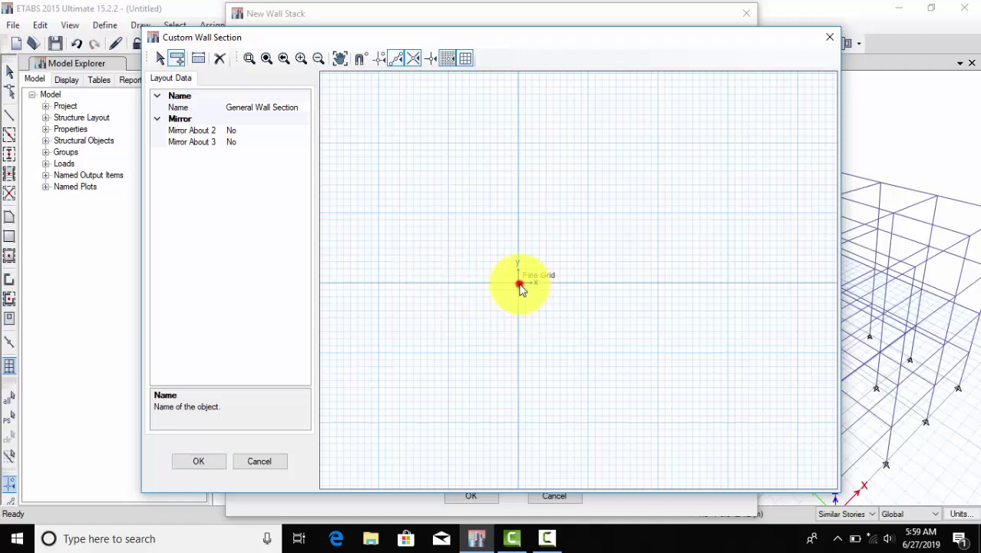
scroll(619, 320, down, 1)
middle_drag(711, 312, 388, 314)
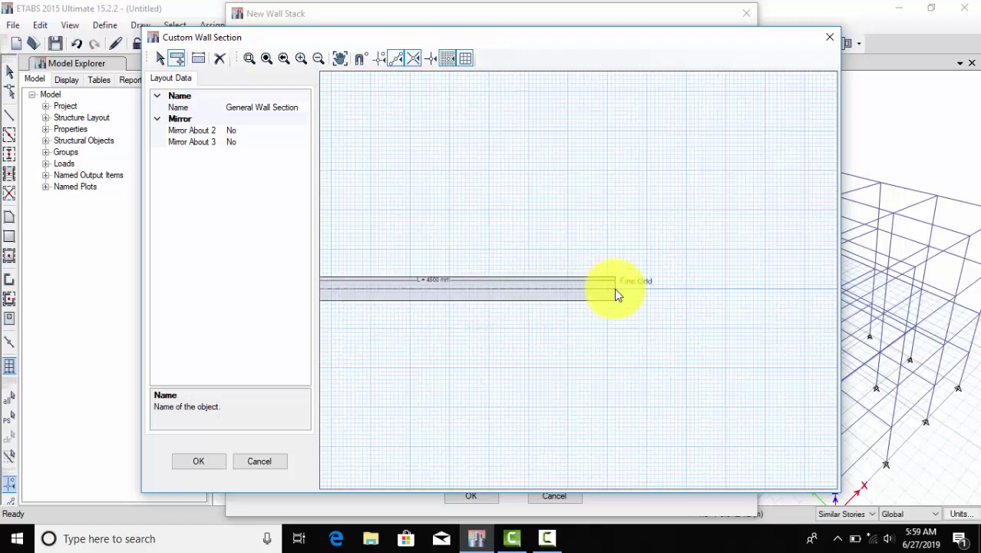
click(567, 291)
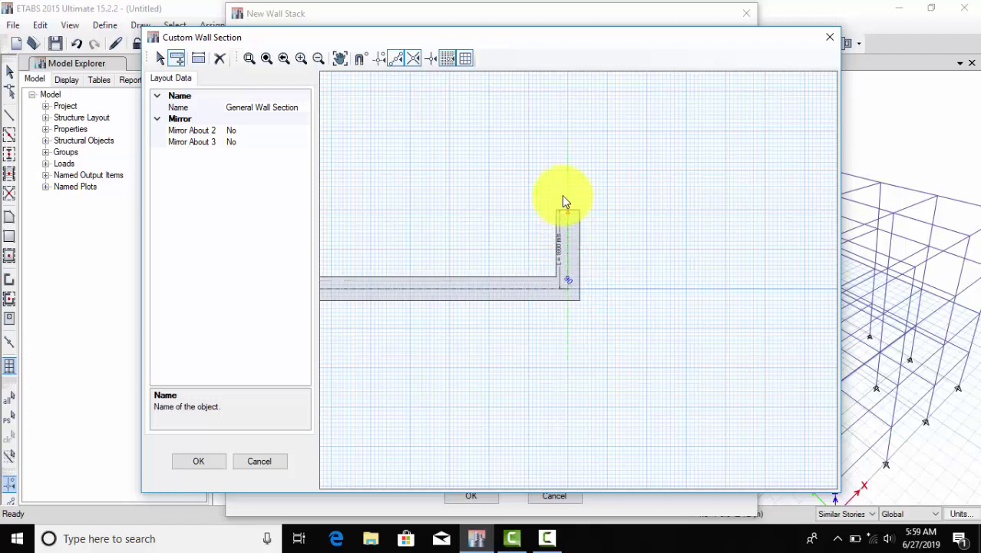
key(Escape)
middle_drag(540, 238, 734, 187)
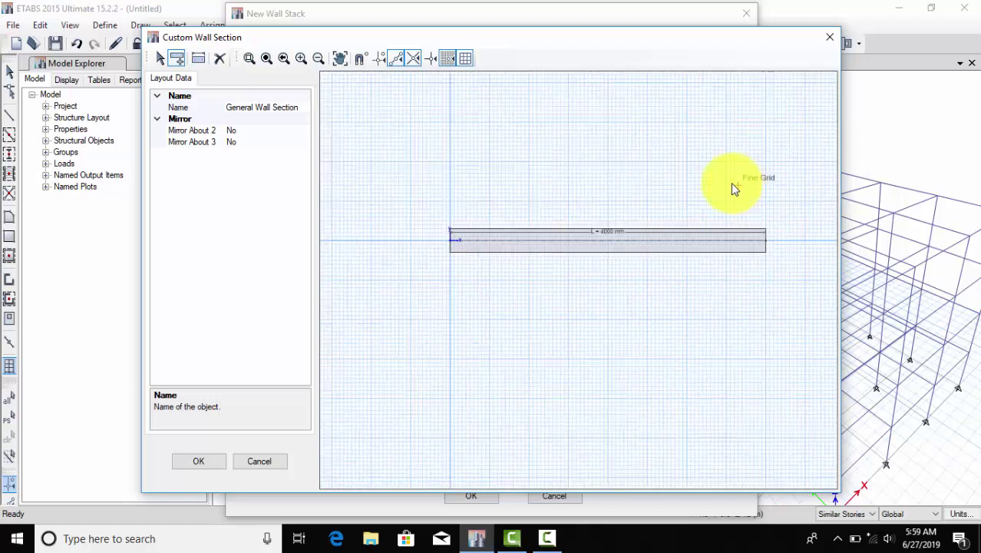
- Set both the left and right thickness of the drawn wall segment to 100 mm
click(159, 59)
scroll(622, 244, up, 1)
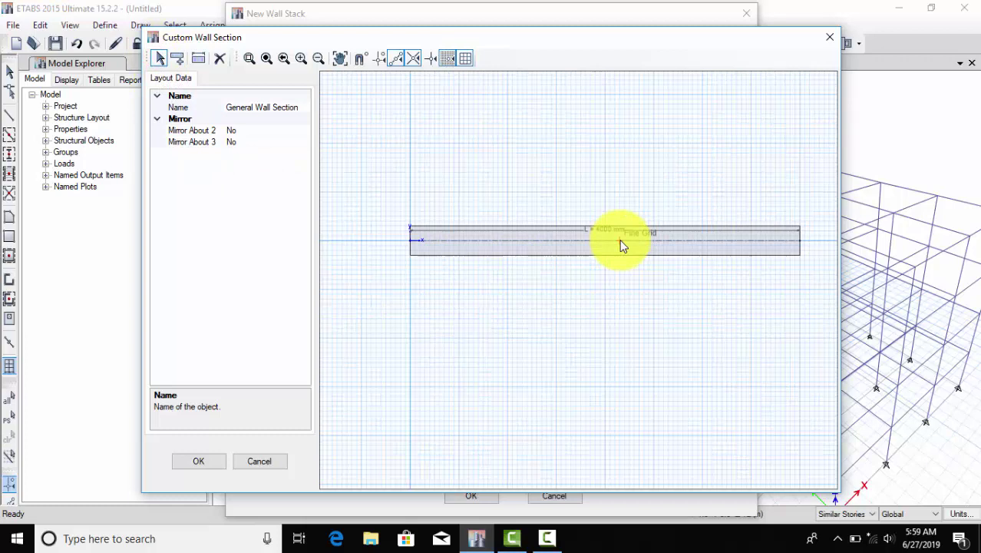
scroll(575, 240, up, 1)
click(576, 240)
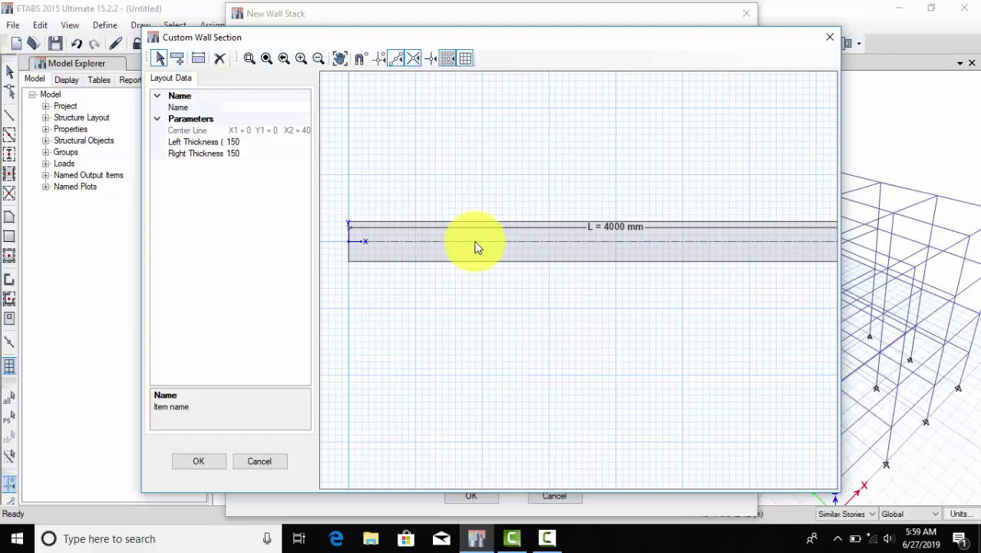
click(247, 142)
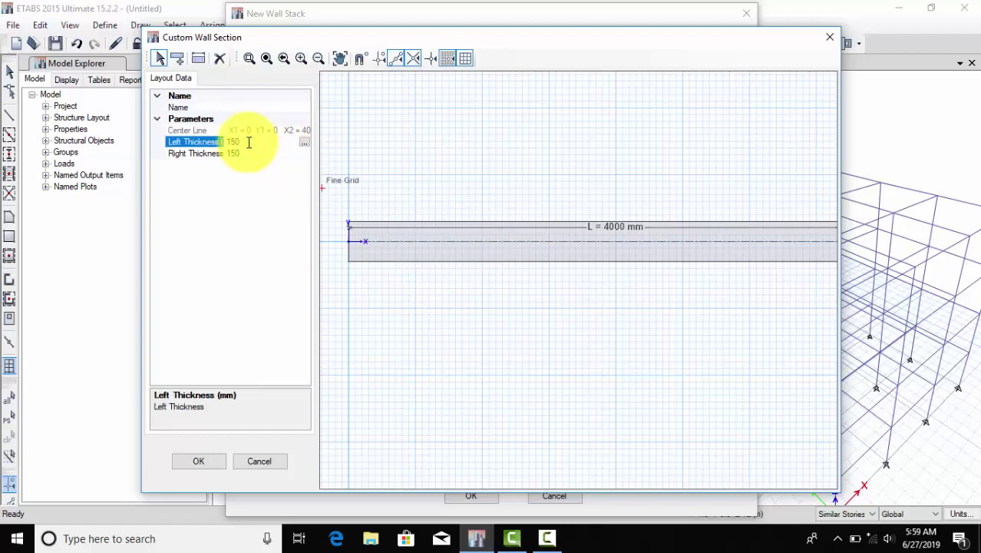
click(251, 153)
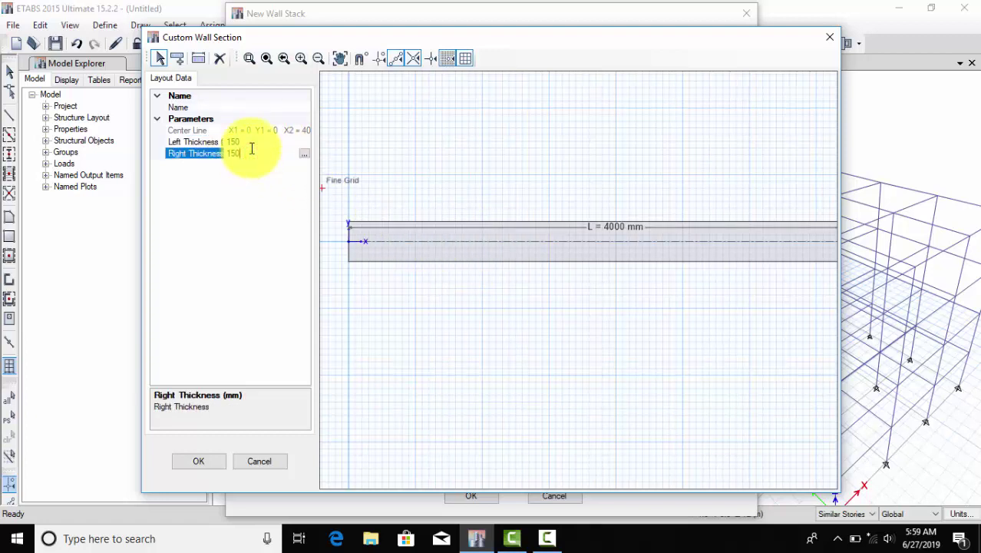
click(249, 142)
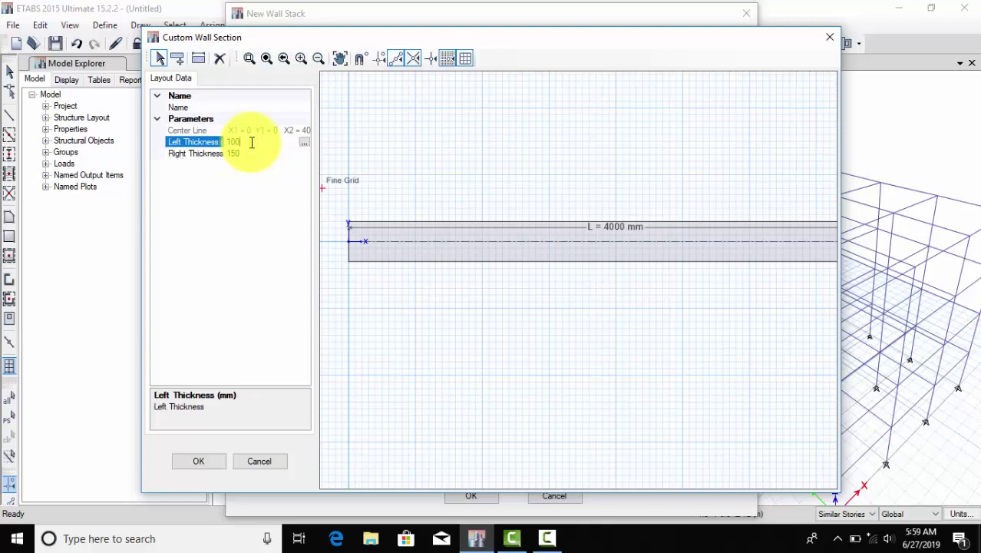
text(100)
key(Return)
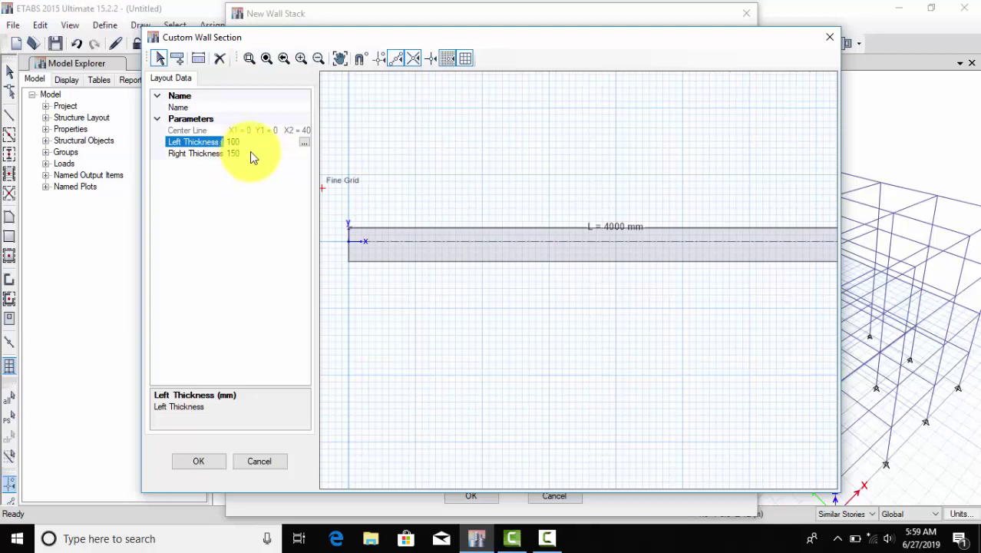
click(249, 152)
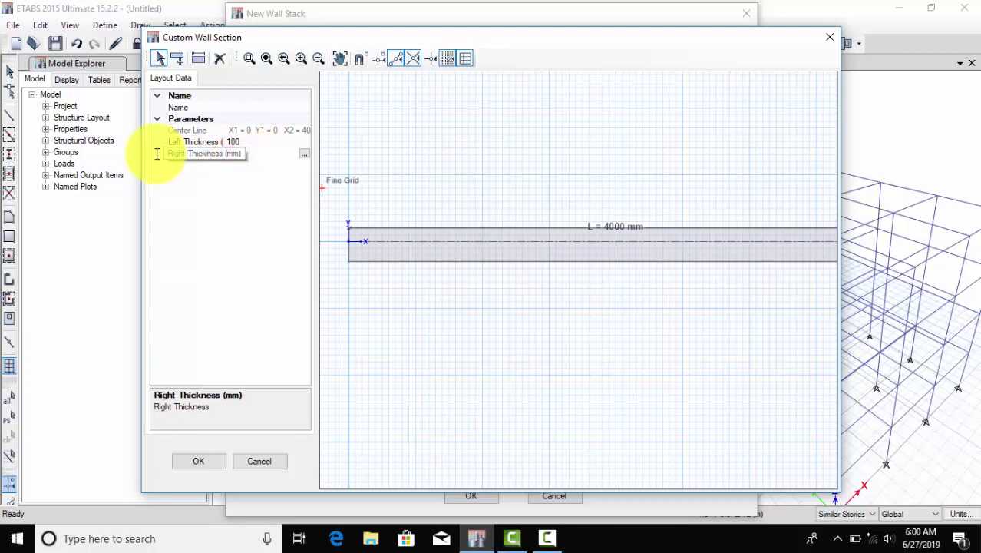
double_click(251, 153)
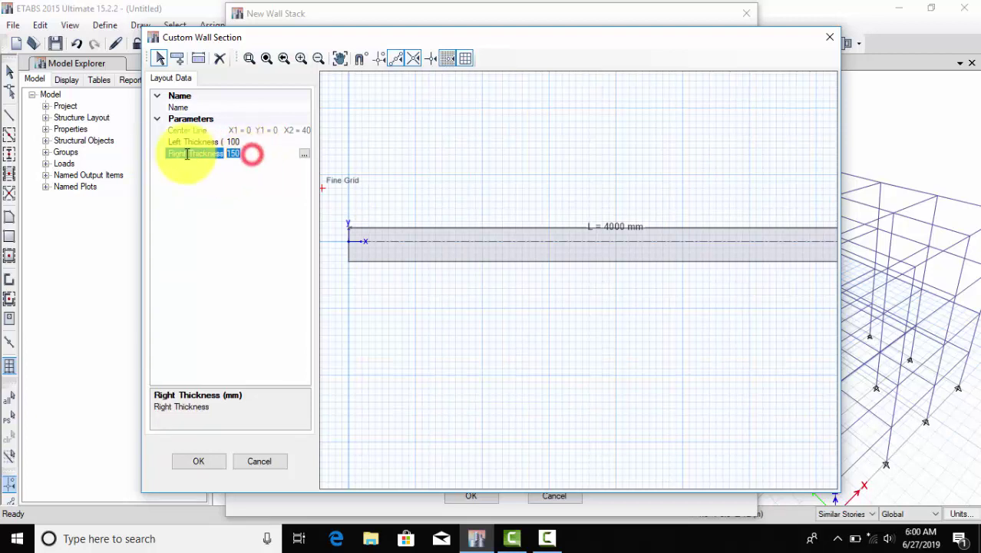
text(100)
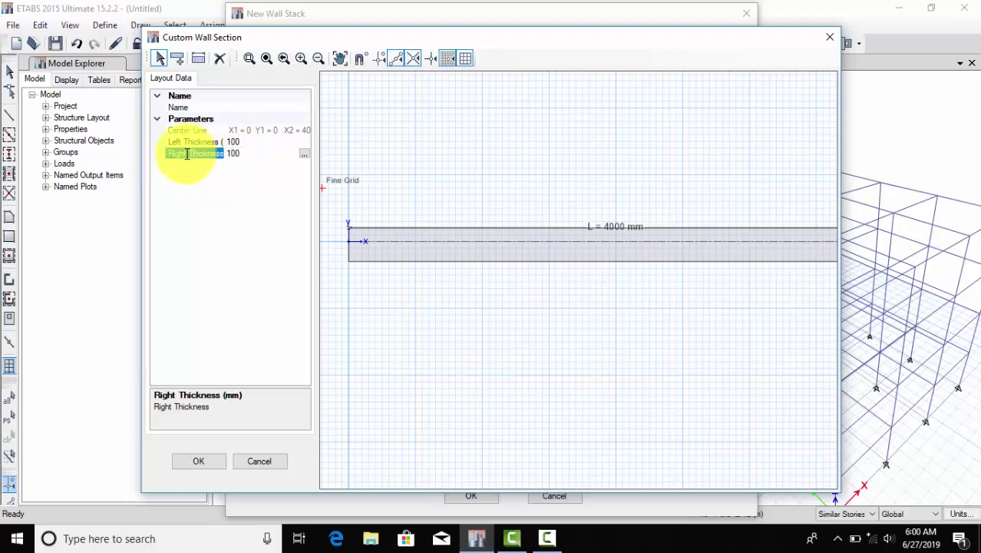
key(Return)
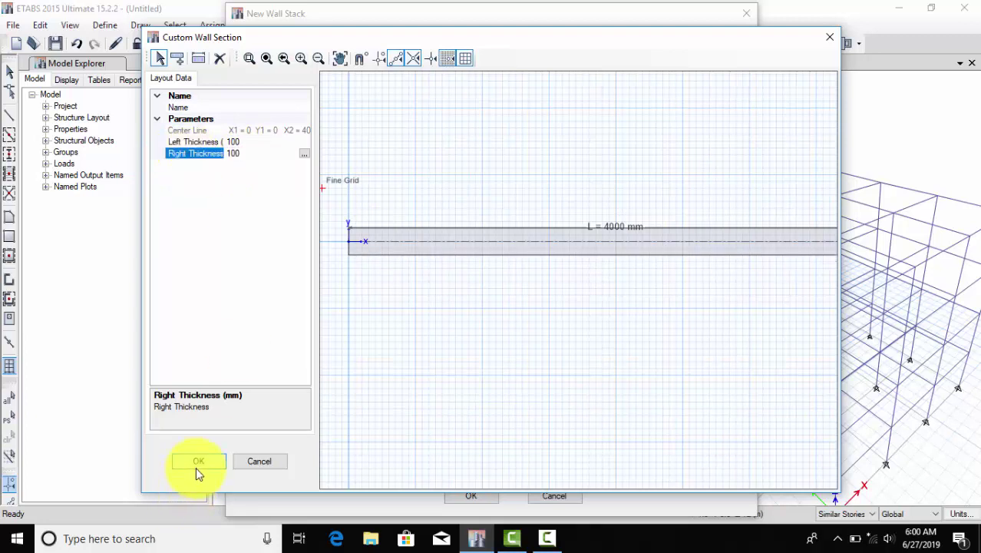
- Accept the custom wall section and finish the new wall stack definition based on it
scroll(655, 236, down, 1)
mouse_move(659, 257)
middle_down()
mouse_move(527, 259)
mouse_move(536, 285)
mouse_move(648, 261)
mouse_move(670, 246)
middle_up()
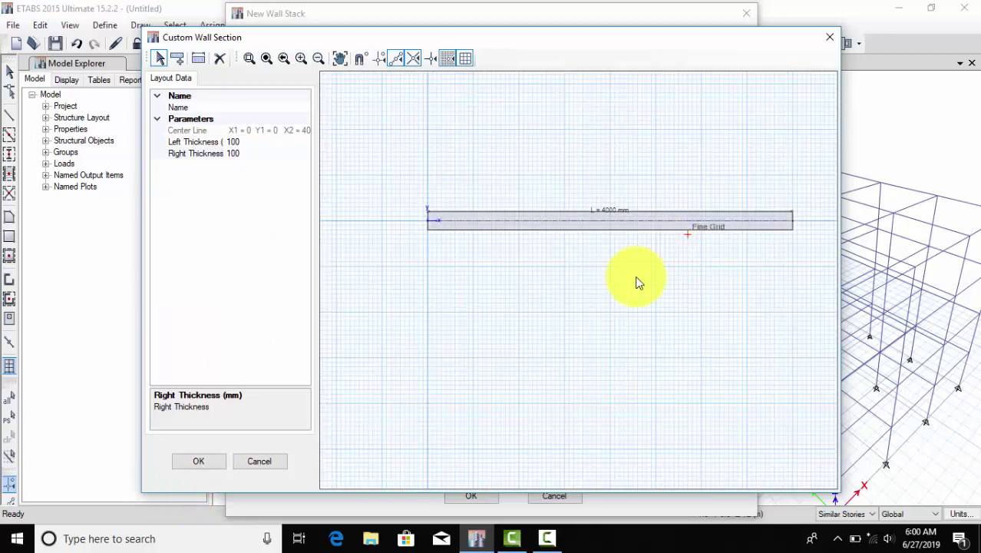
click(192, 458)
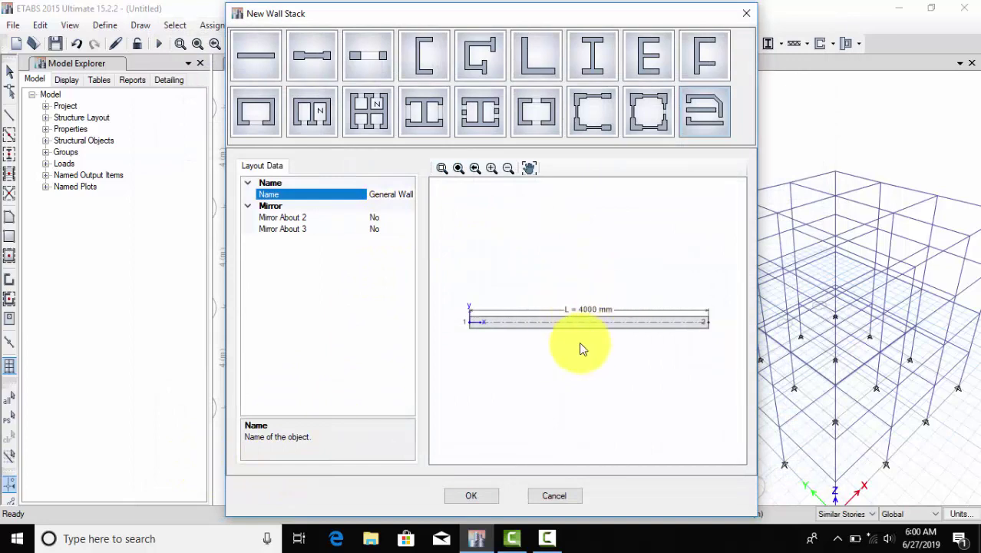
click(462, 495)
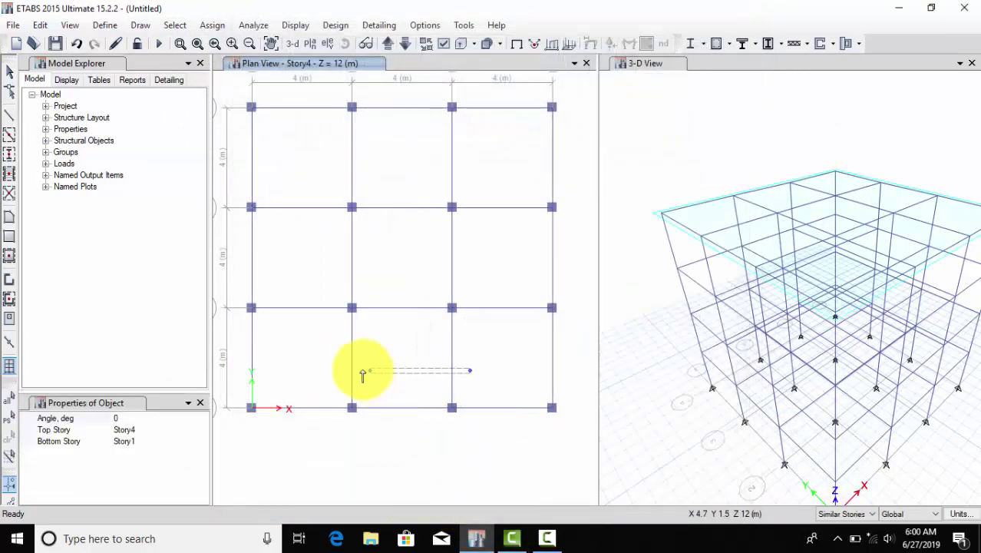
- Place wall stacks at angle 0 along grid line 1, starting from grid points A-1, B-1 and C-1, from Story1 to Story4
middle_drag(278, 396, 351, 393)
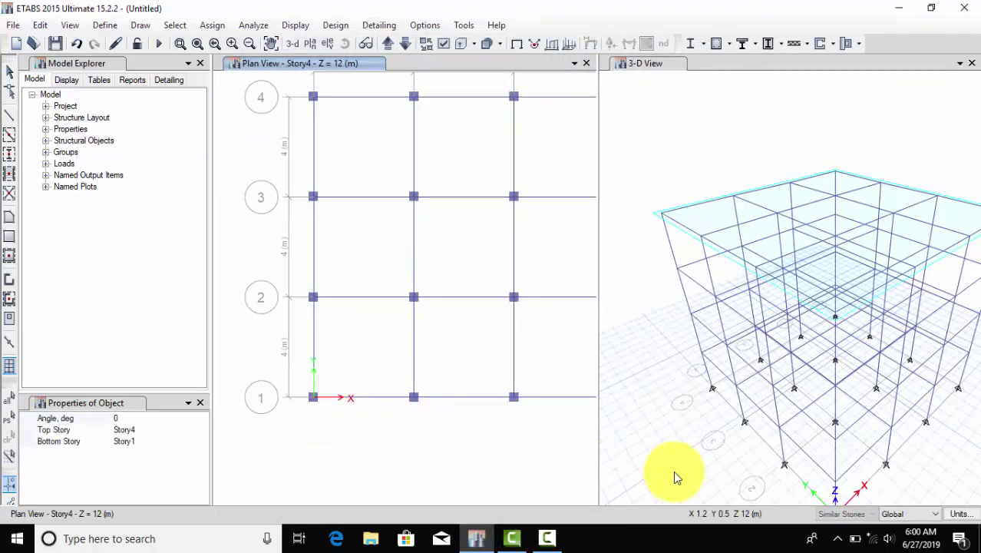
click(317, 399)
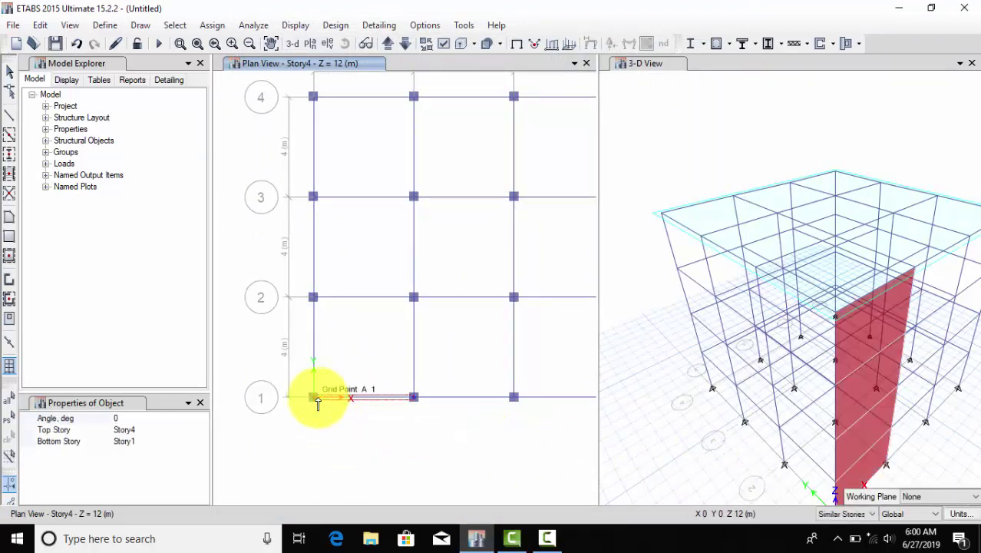
click(820, 423)
shift+middle_drag(819, 423, 803, 387)
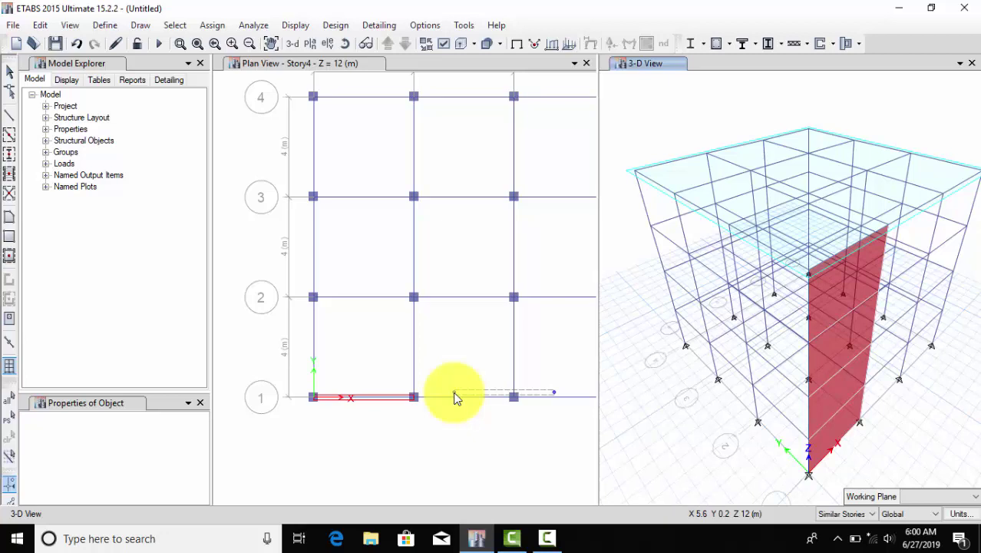
click(413, 397)
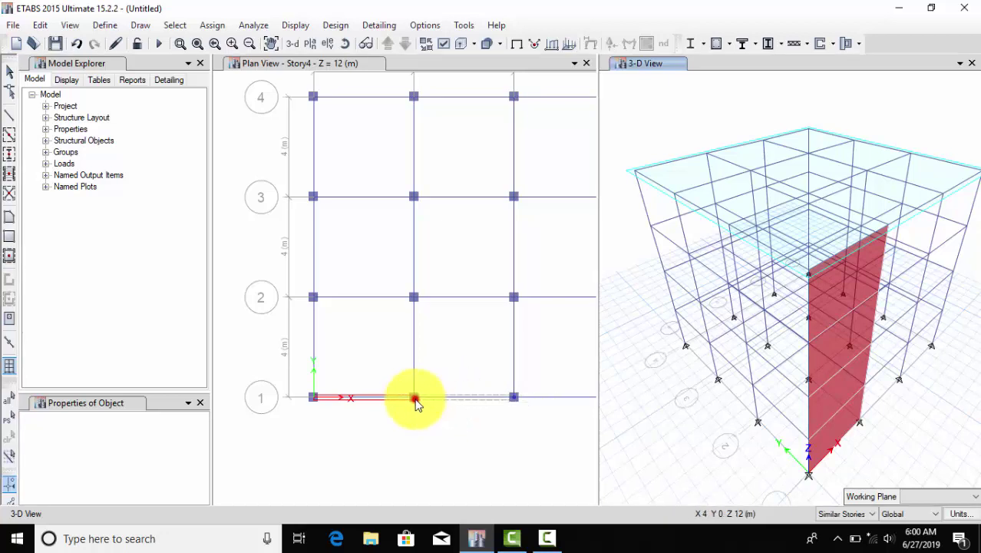
click(514, 398)
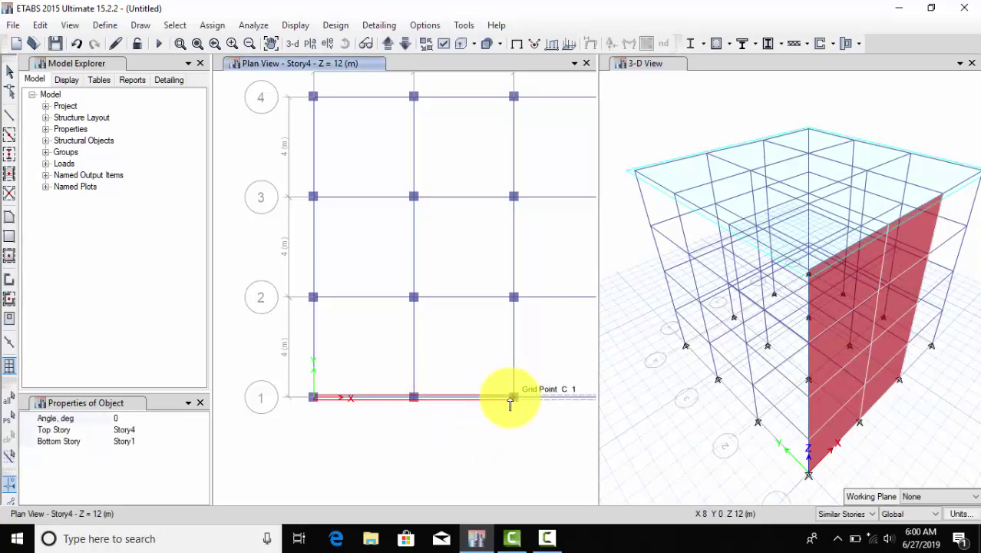
click(515, 399)
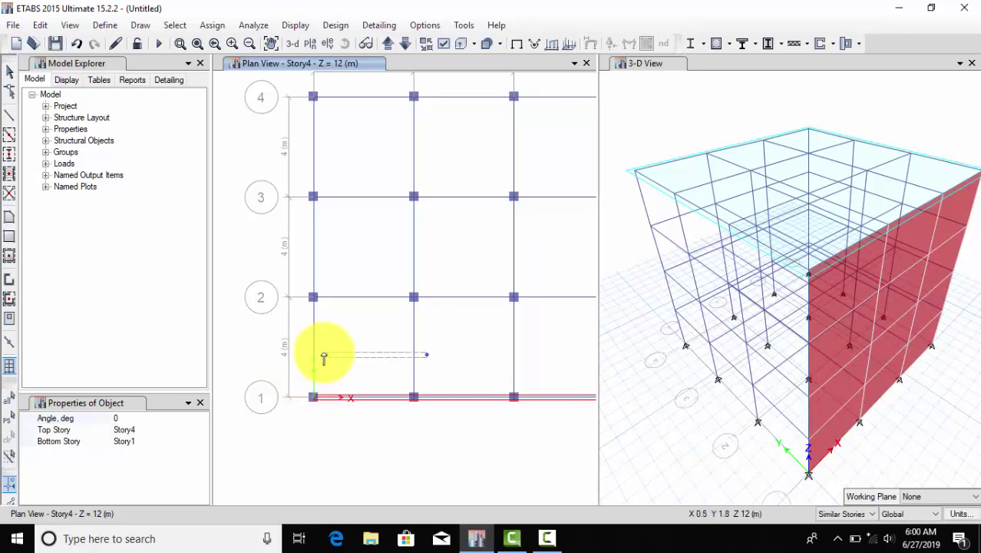
key(Escape)
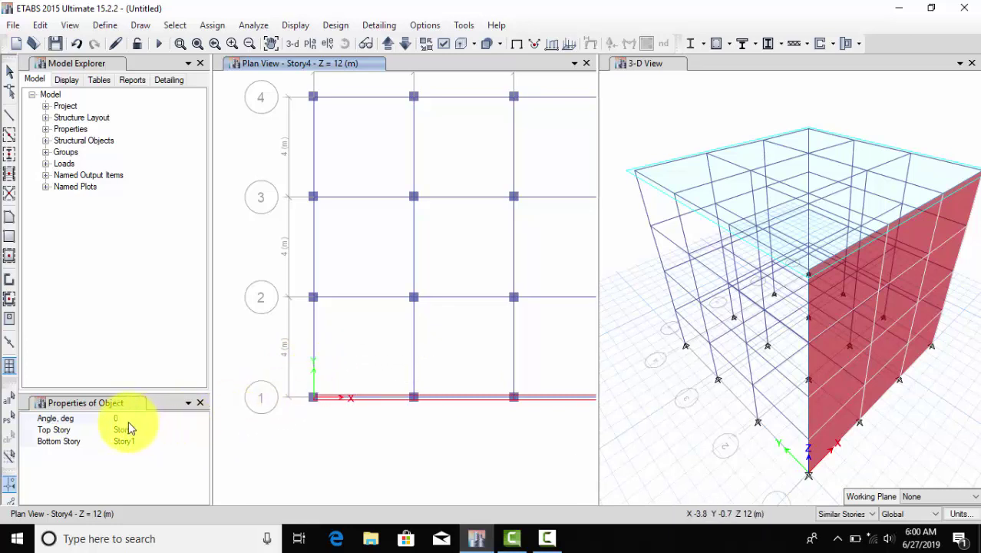
- Set the wall stack angle to 90 degrees and place walls from grid points A-1, B-1, C-1 and D-1 to grid line 2
click(124, 421)
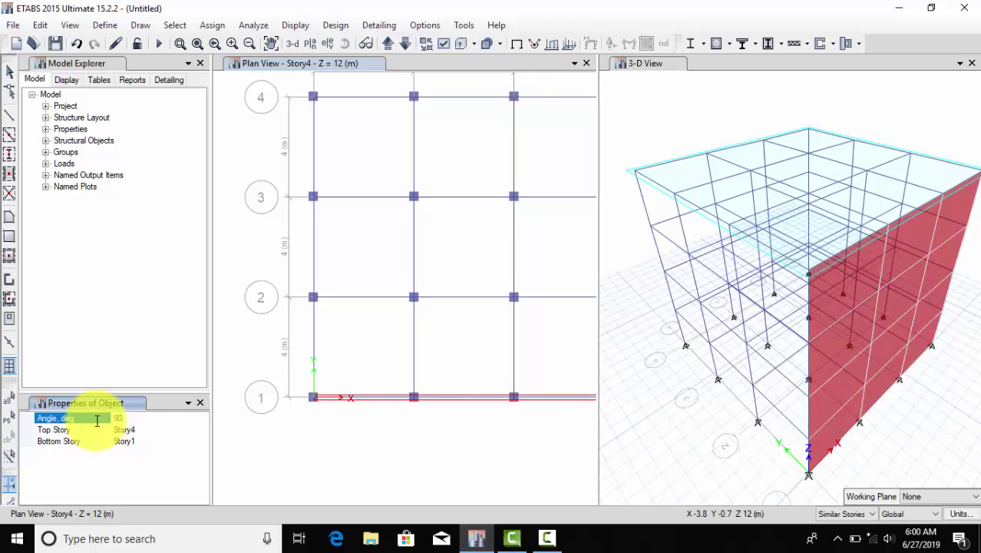
click(315, 397)
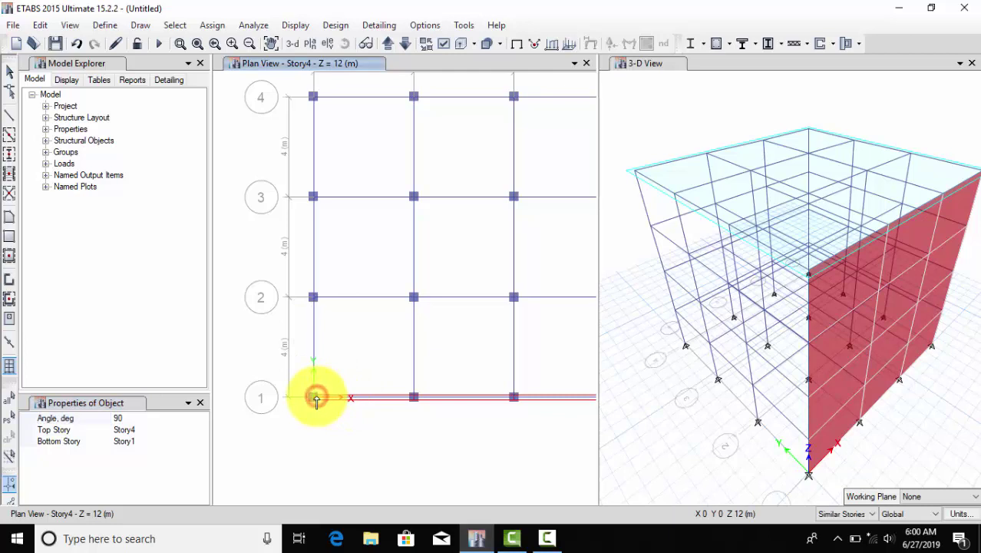
click(415, 394)
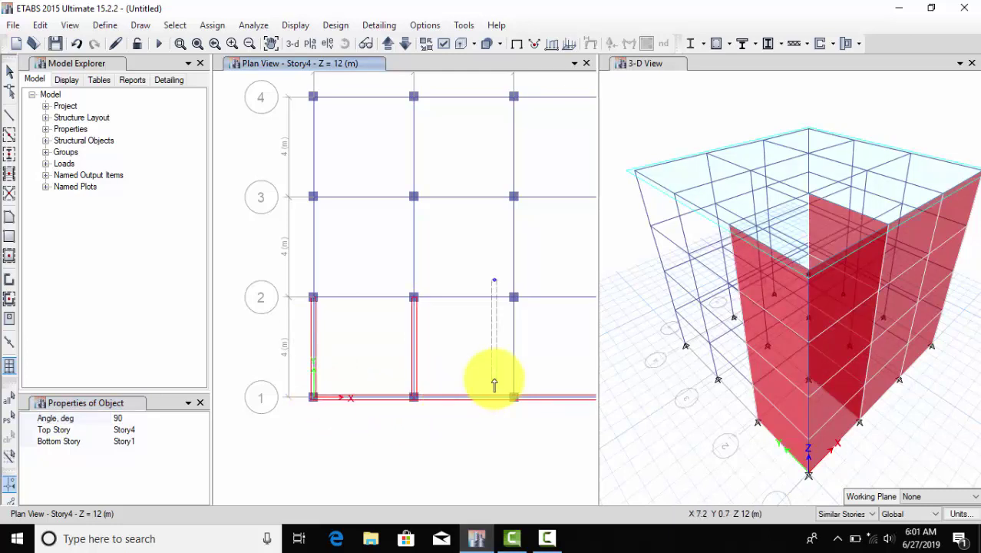
click(510, 397)
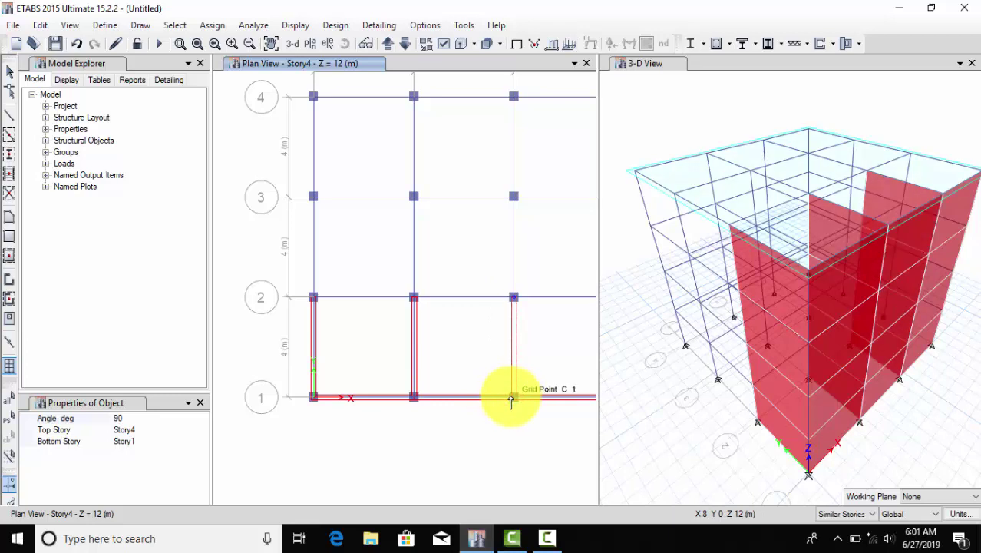
middle_drag(516, 403, 369, 407)
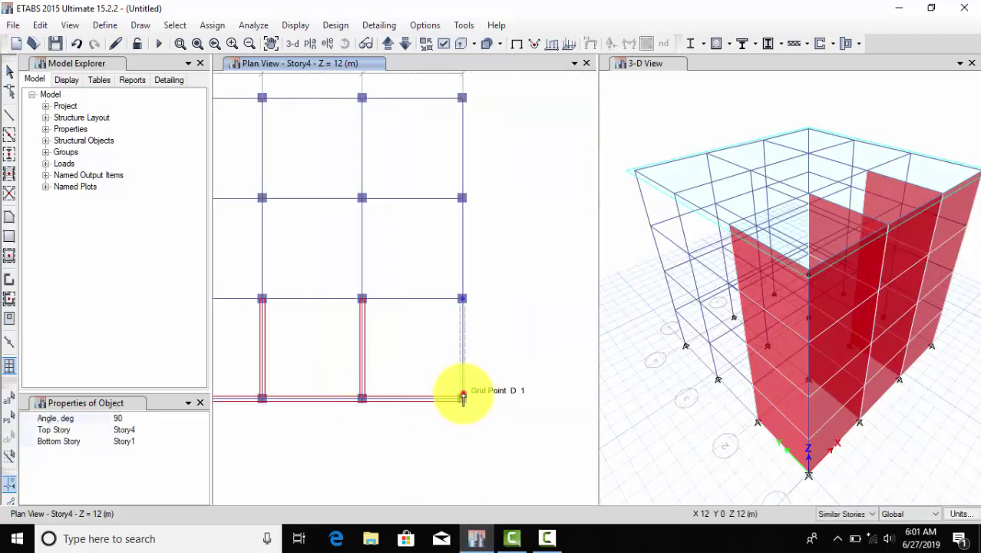
middle_drag(335, 401, 416, 367)
click(9, 71)
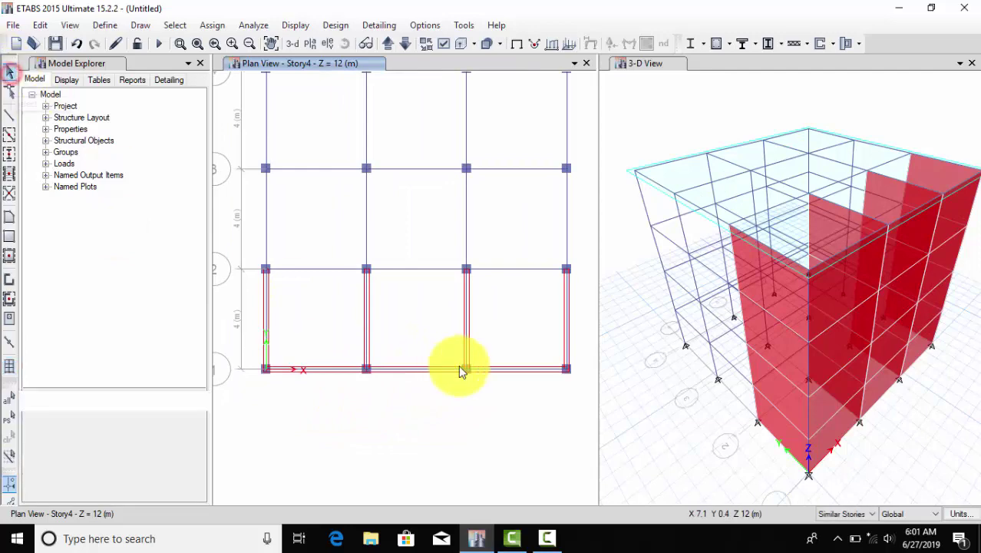
scroll(828, 311, up, 5)
click(828, 311)
scroll(735, 315, up, 5)
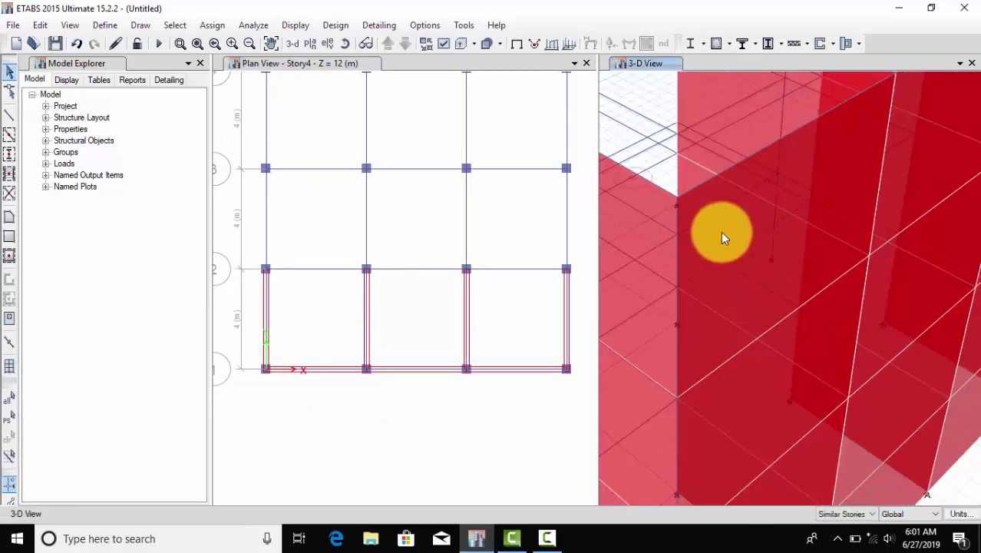
scroll(721, 239, down, 6)
shift+middle_drag(720, 258, 695, 268)
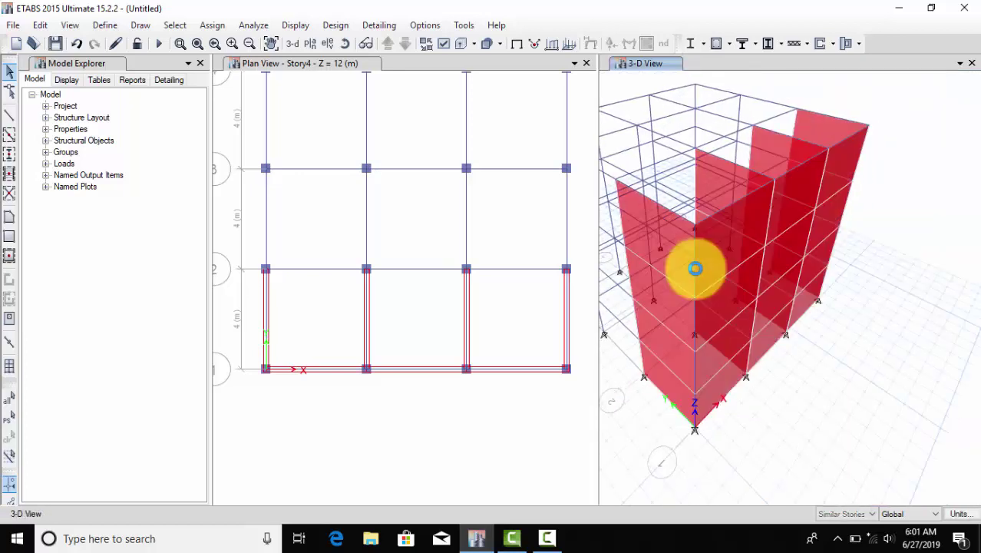
- Start drawing wall openings with a width of 1000 mm, a height of 1500 mm and a bottom distance of 1000 mm
click(9, 321)
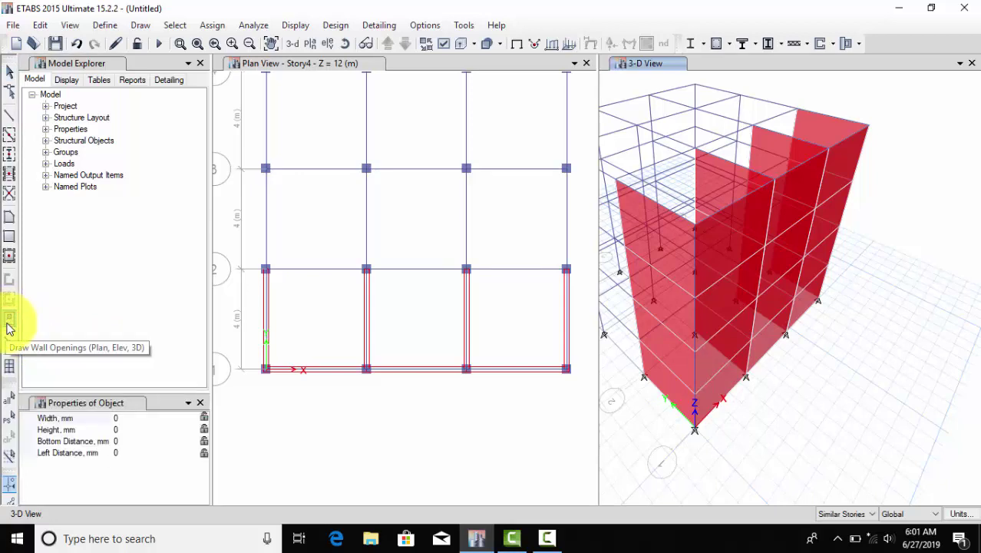
click(138, 420)
click(138, 430)
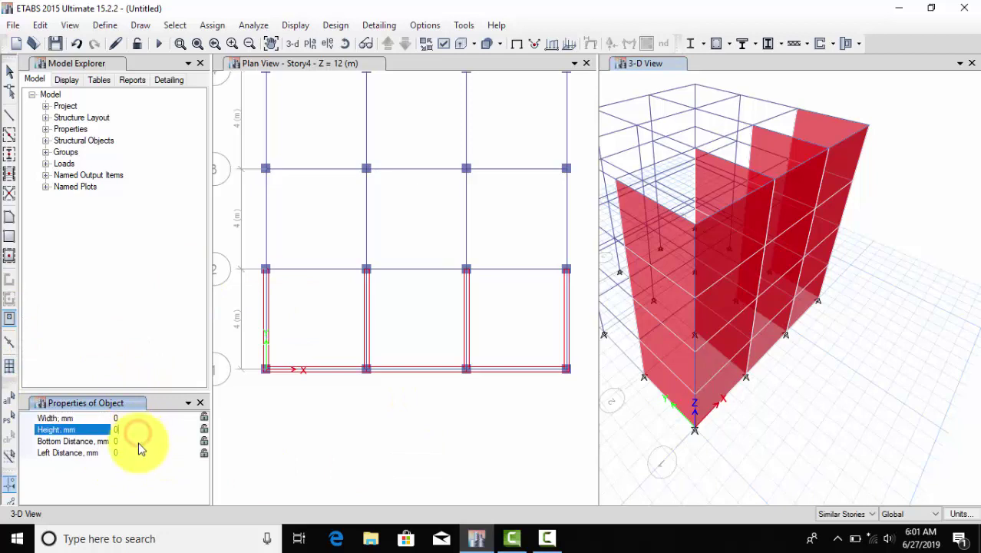
click(141, 441)
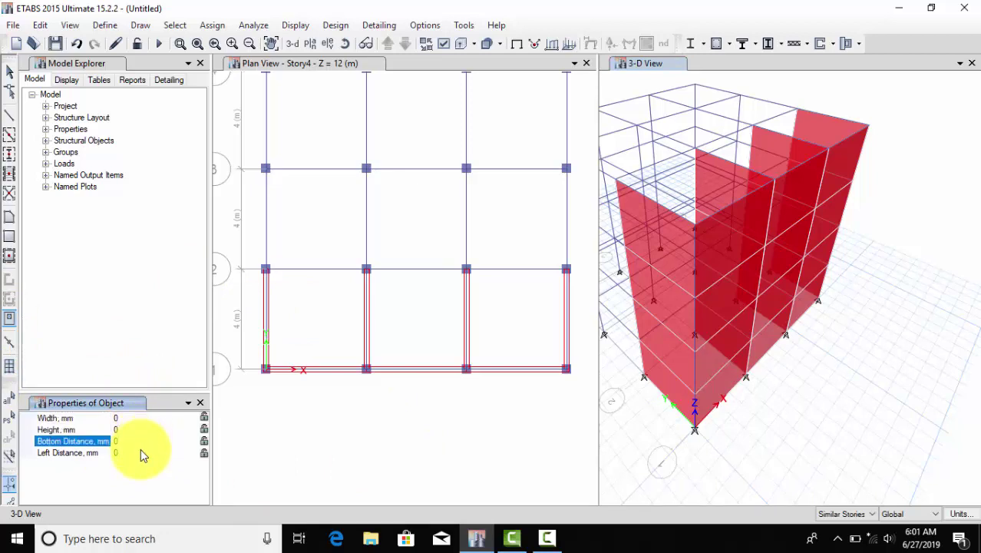
click(132, 452)
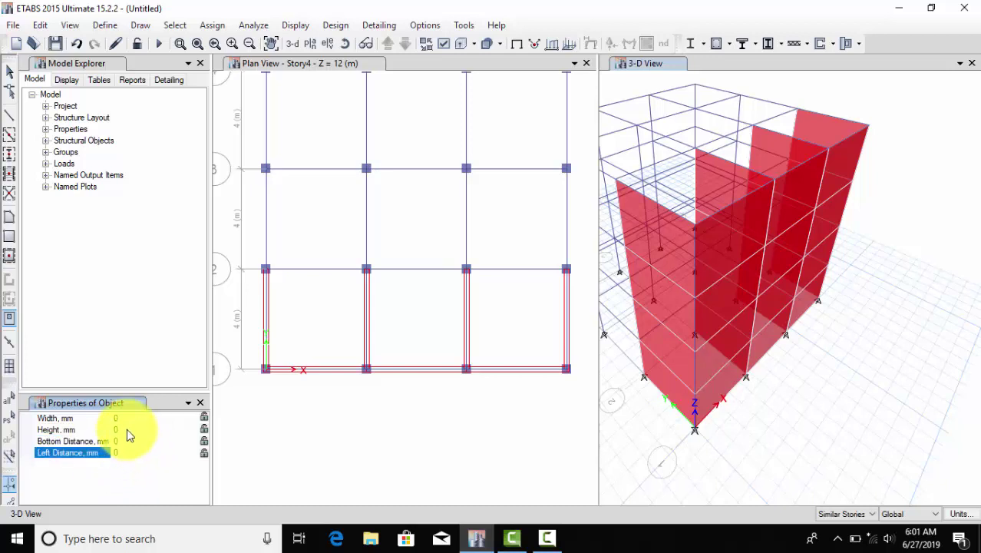
click(125, 420)
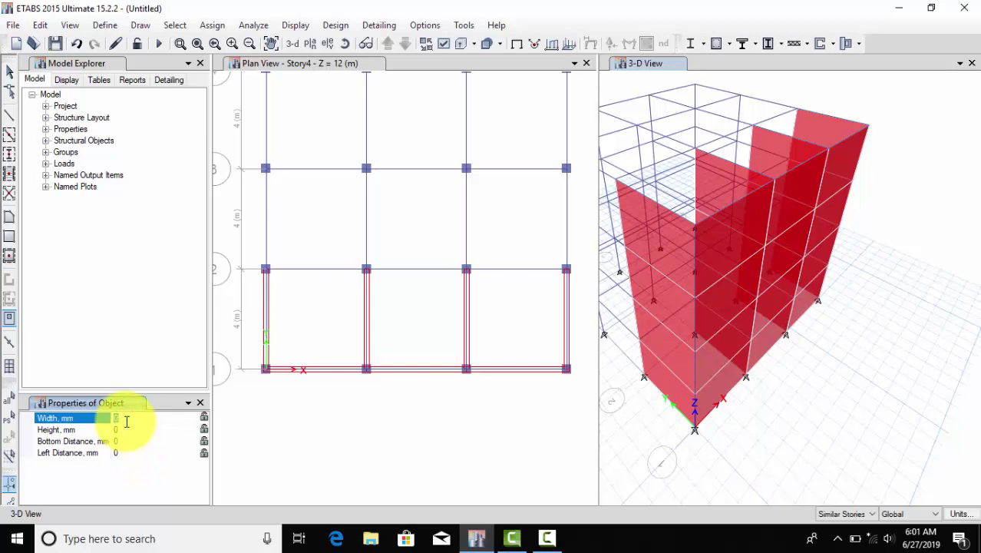
text(1000)
click(127, 431)
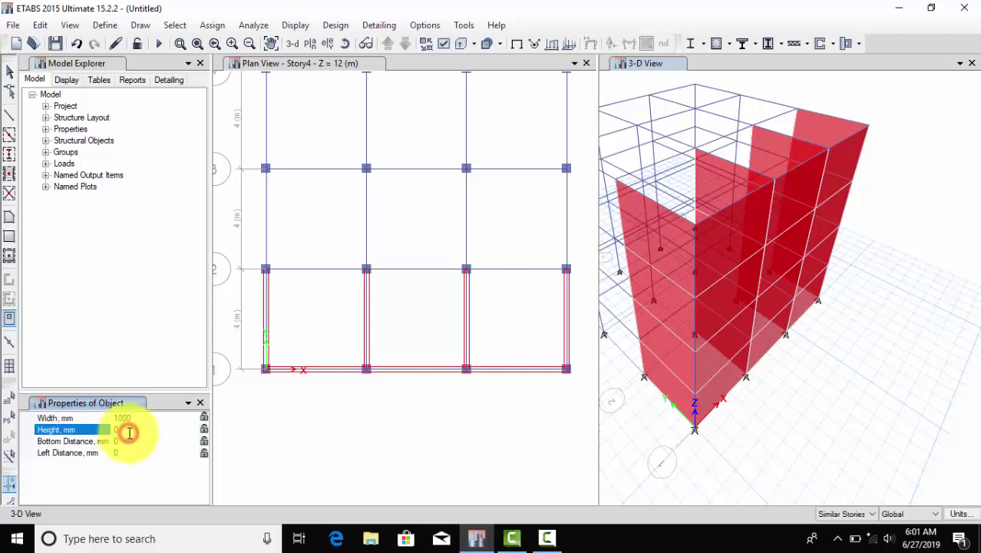
click(128, 431)
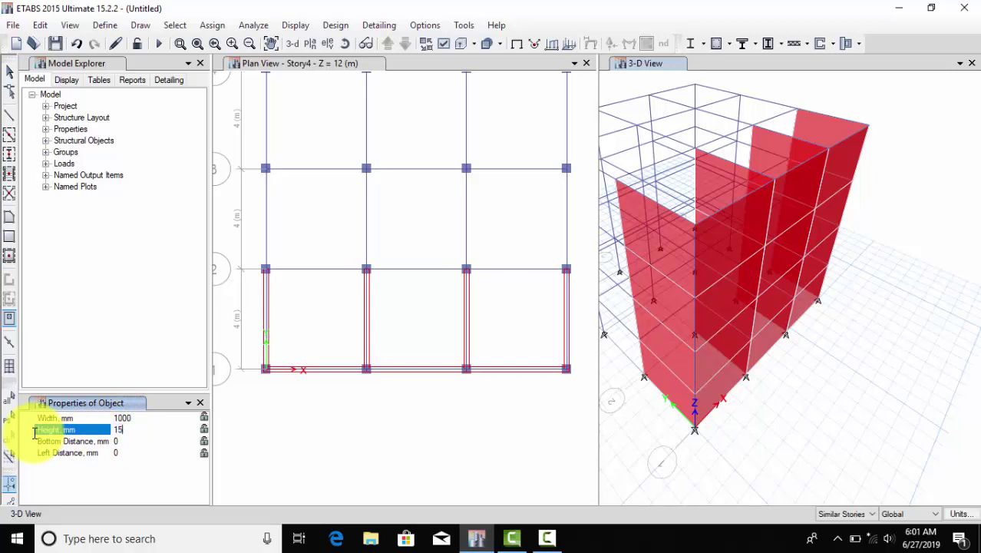
click(128, 441)
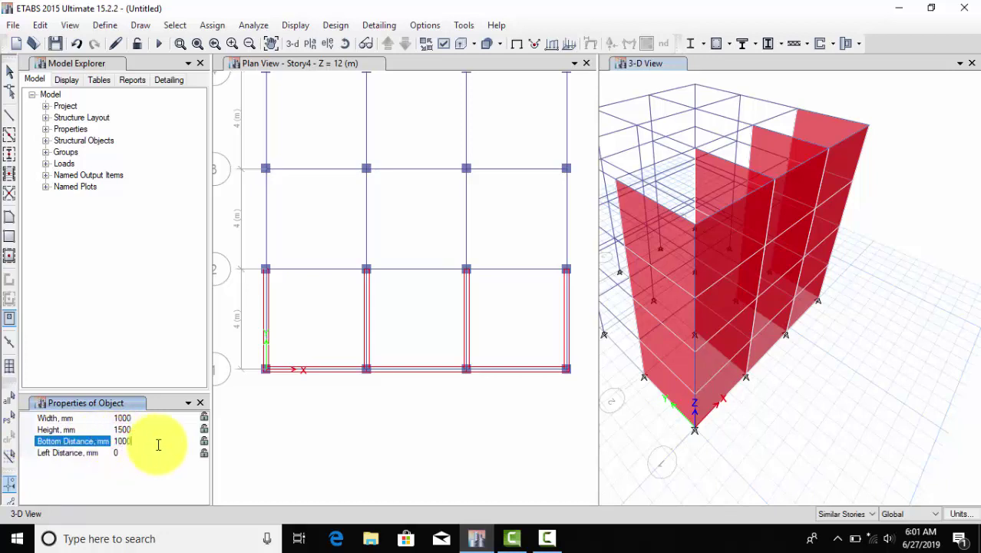
- Set the opening's left distance to 1000 mm and lock its width, height, bottom distance and left distance
click(126, 452)
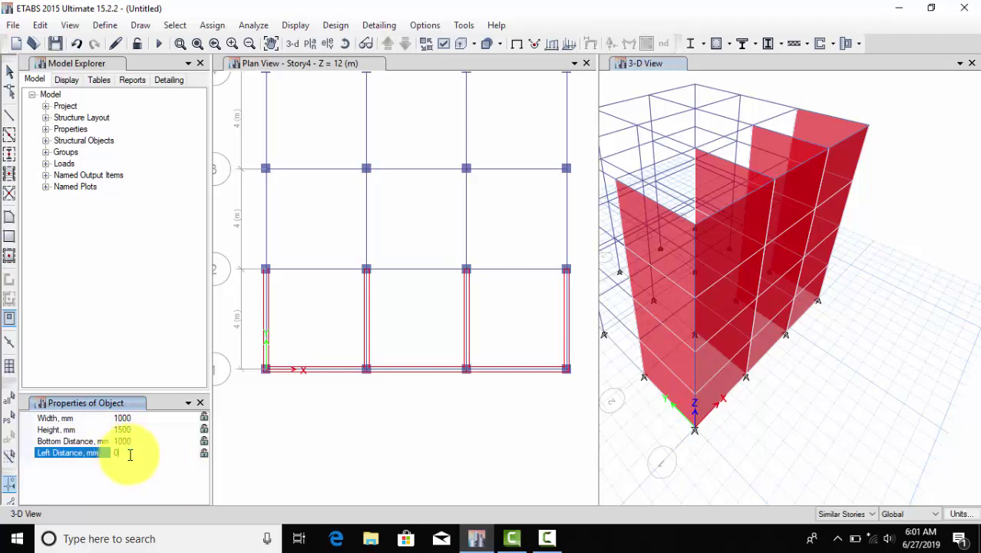
click(196, 414)
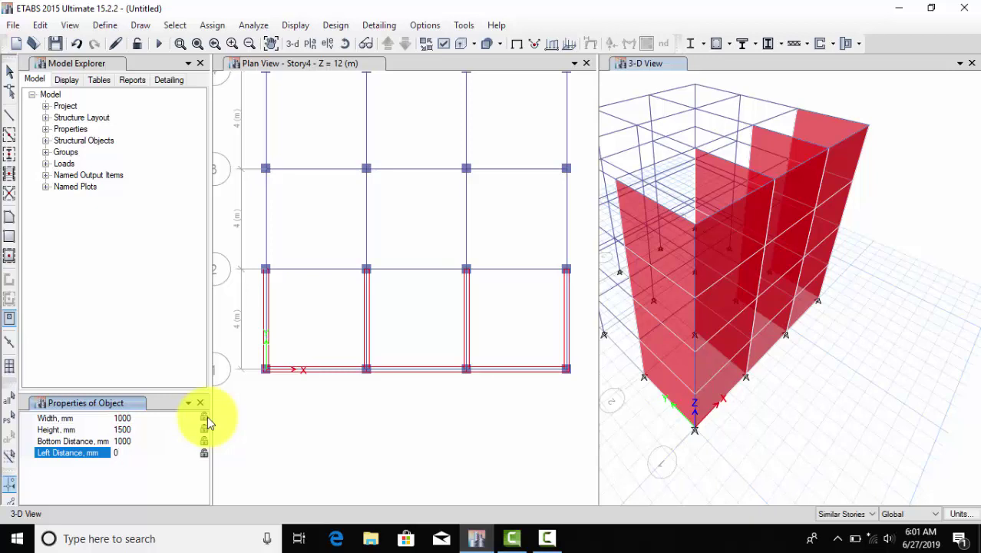
click(207, 417)
click(204, 428)
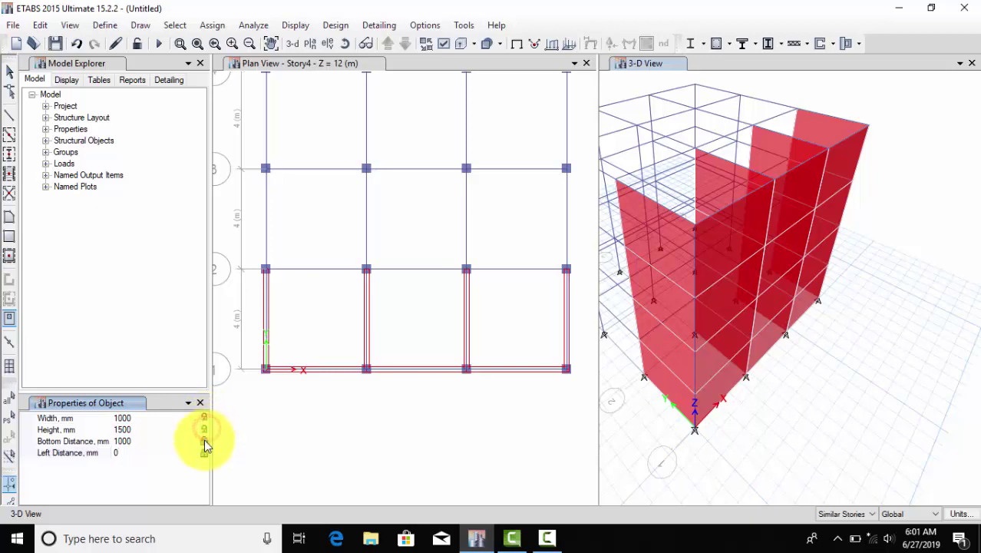
click(204, 440)
click(204, 453)
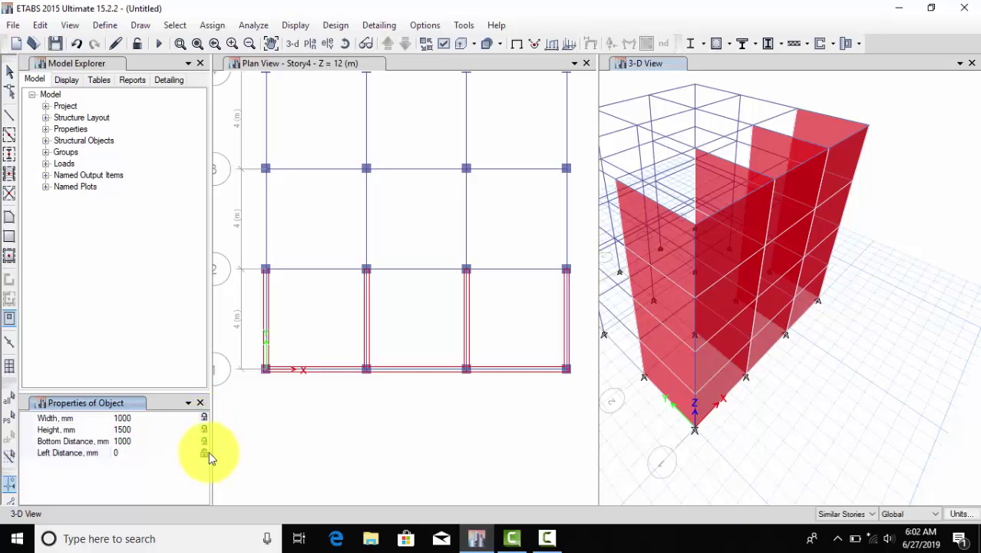
click(129, 453)
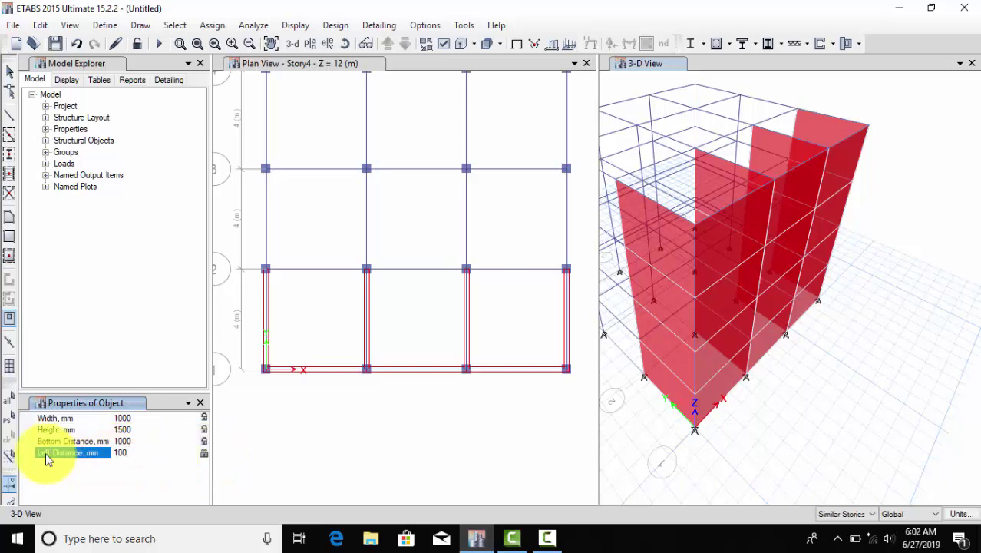
click(205, 453)
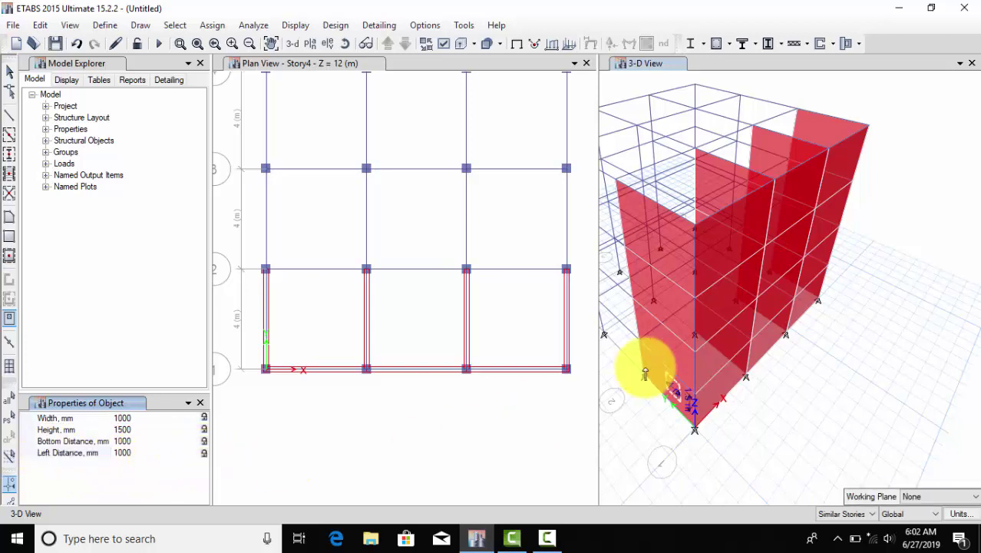
- Place one opening at each of the four stories in the grid line 1 wall between grid lines A and B
click(710, 264)
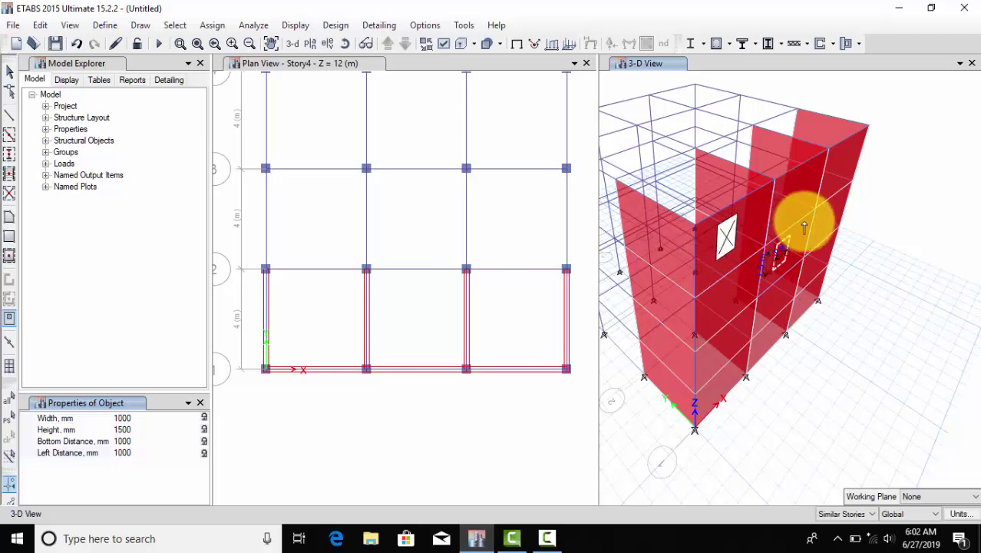
click(716, 305)
click(718, 347)
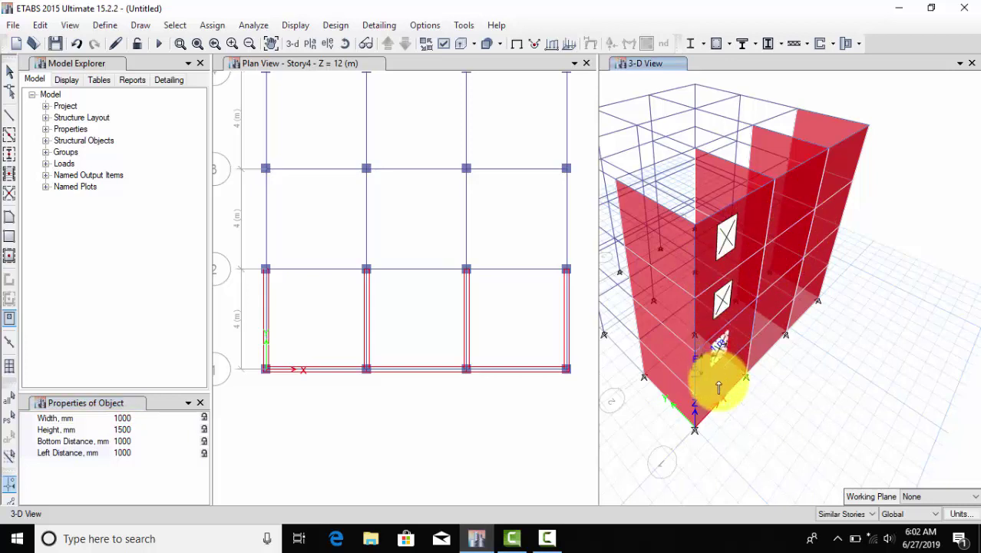
click(718, 388)
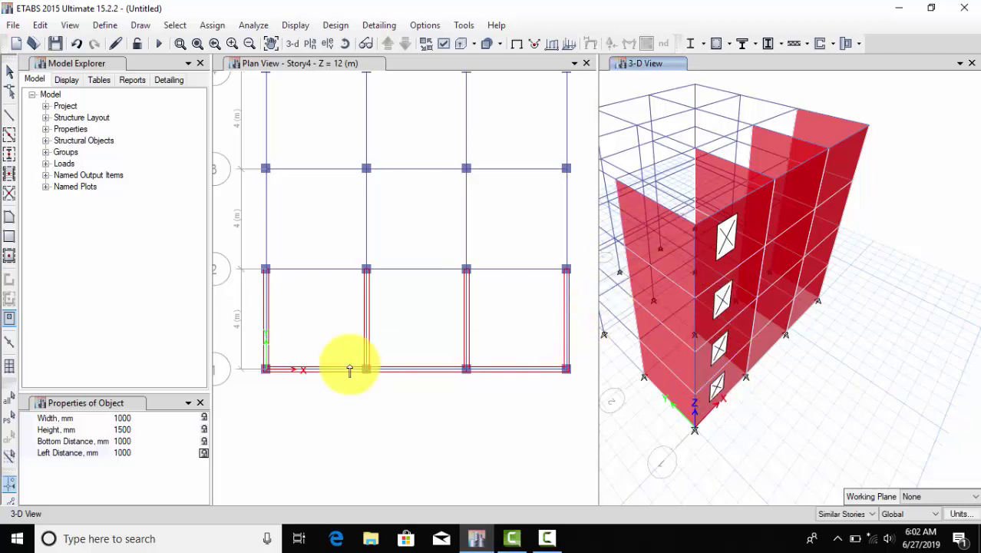
- Unlock the wall opening's width, height, bottom distance and left distance so openings can be sized freely
click(204, 417)
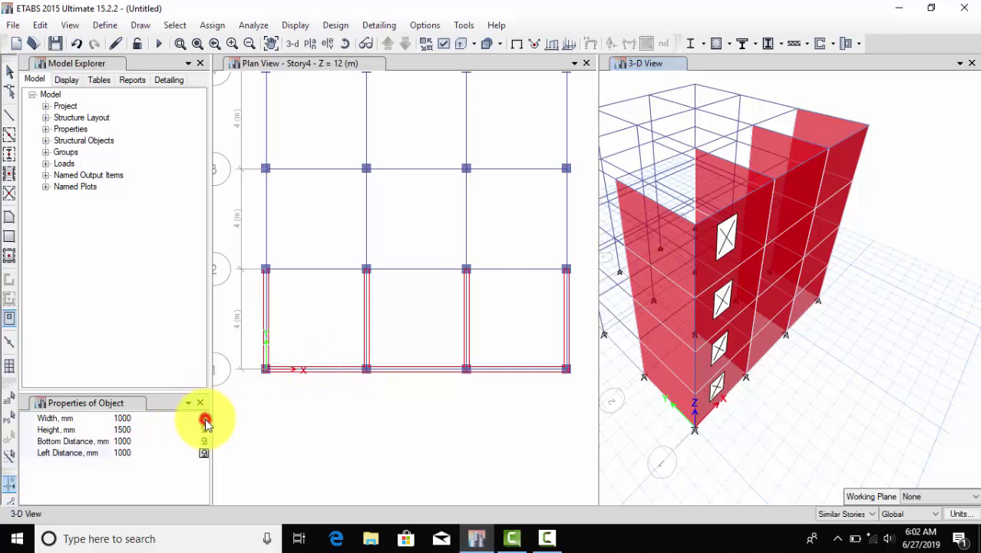
click(204, 429)
click(204, 441)
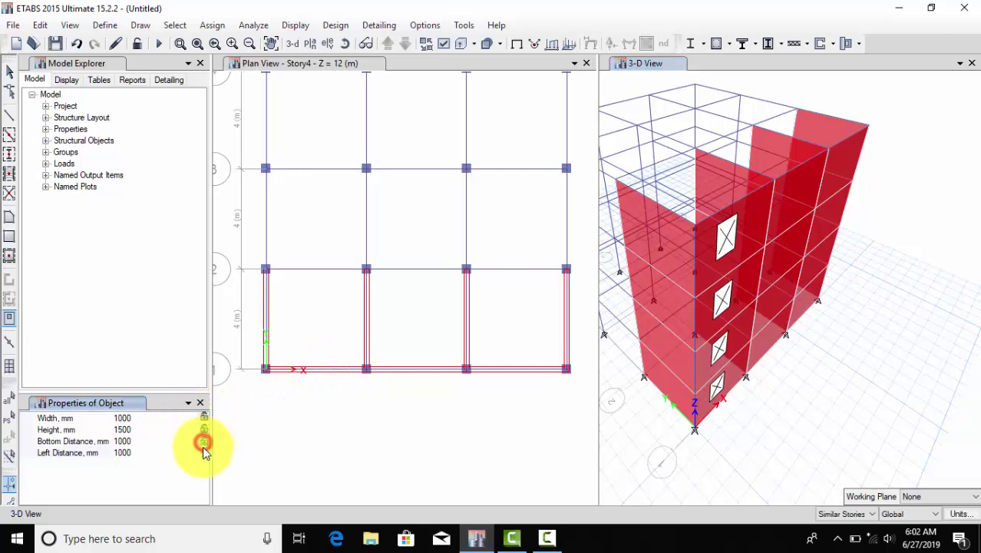
click(204, 452)
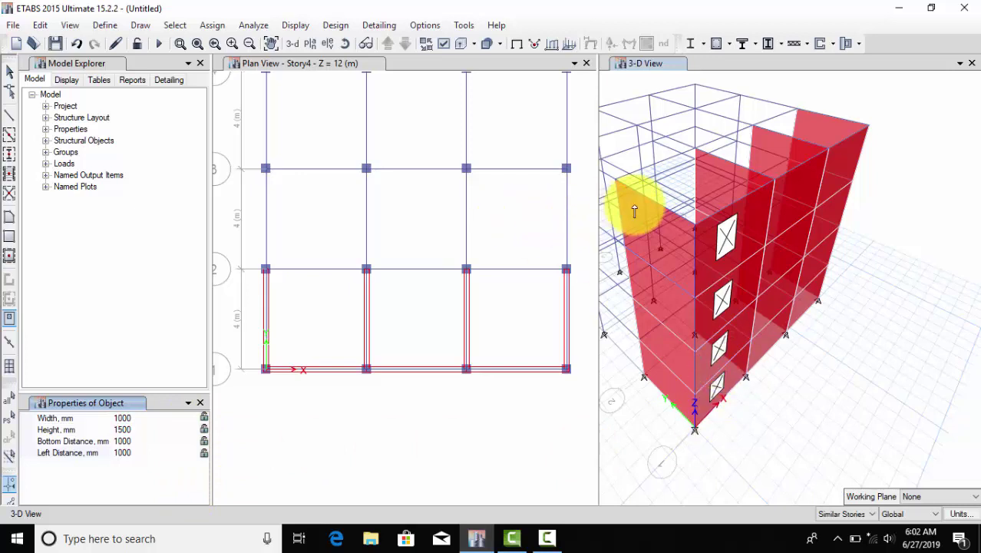
- Draw freehand openings in the grid line A wall: about 1075 by 1075 mm at Story4 and 800 by 1275 mm at Story3
shift+middle_drag(634, 208, 671, 217)
scroll(671, 217, up, 4)
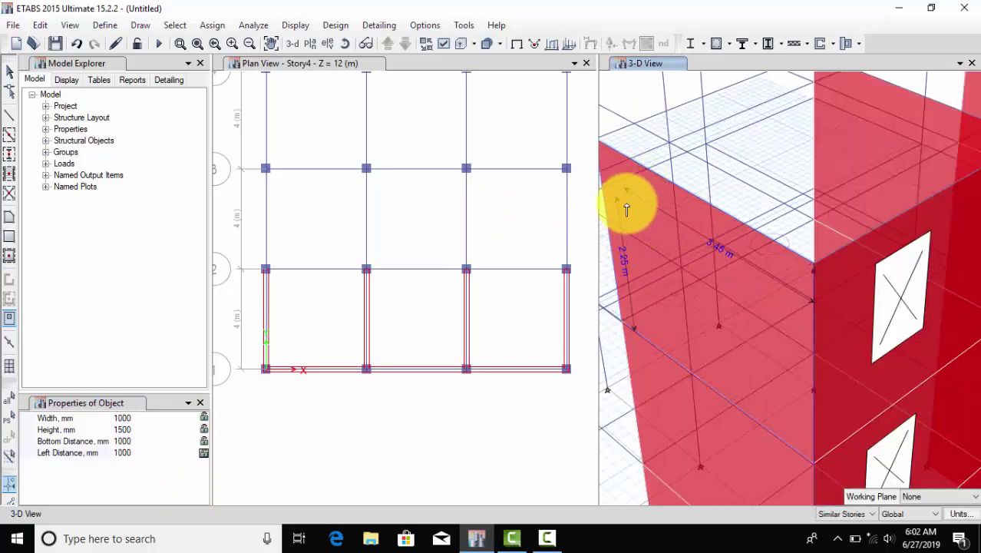
click(667, 227)
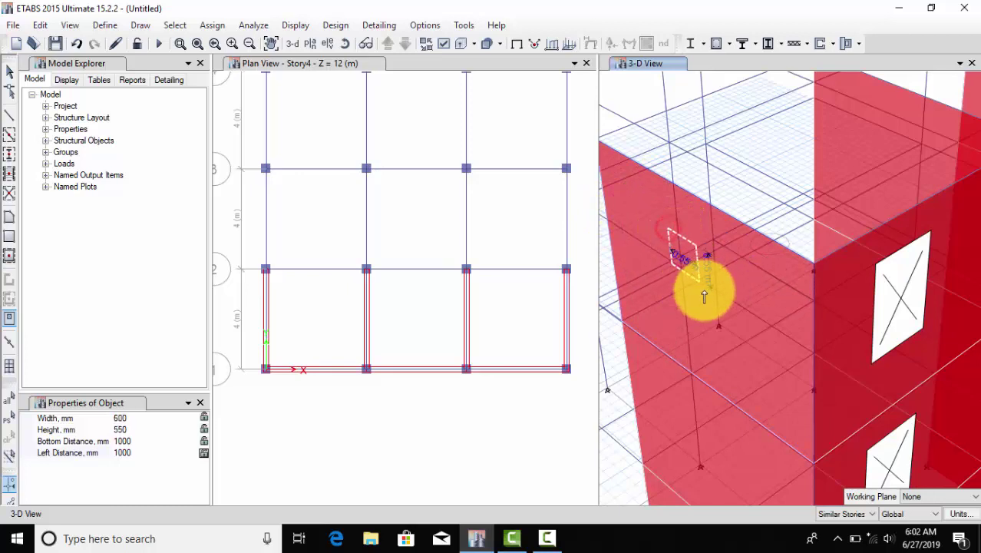
click(727, 338)
middle_drag(706, 379, 698, 250)
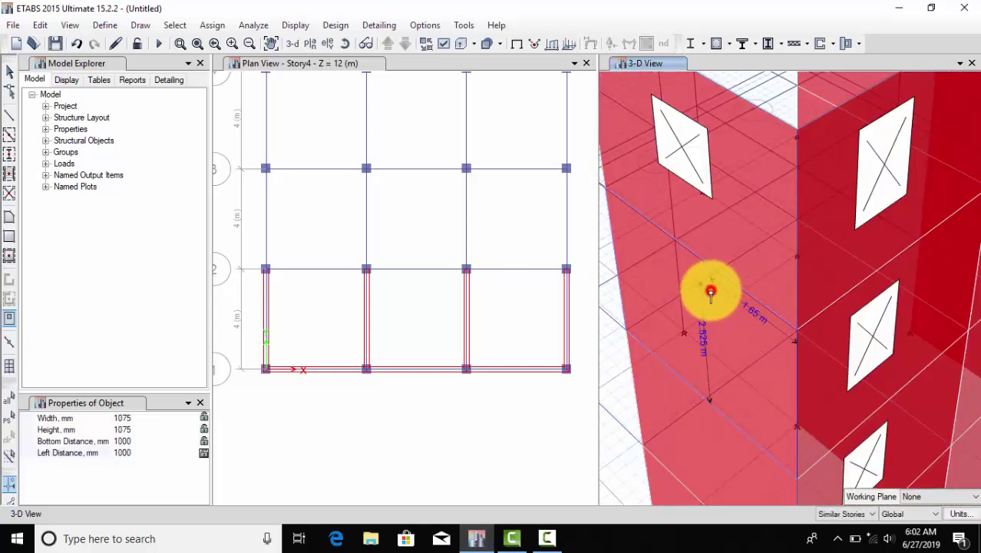
click(722, 312)
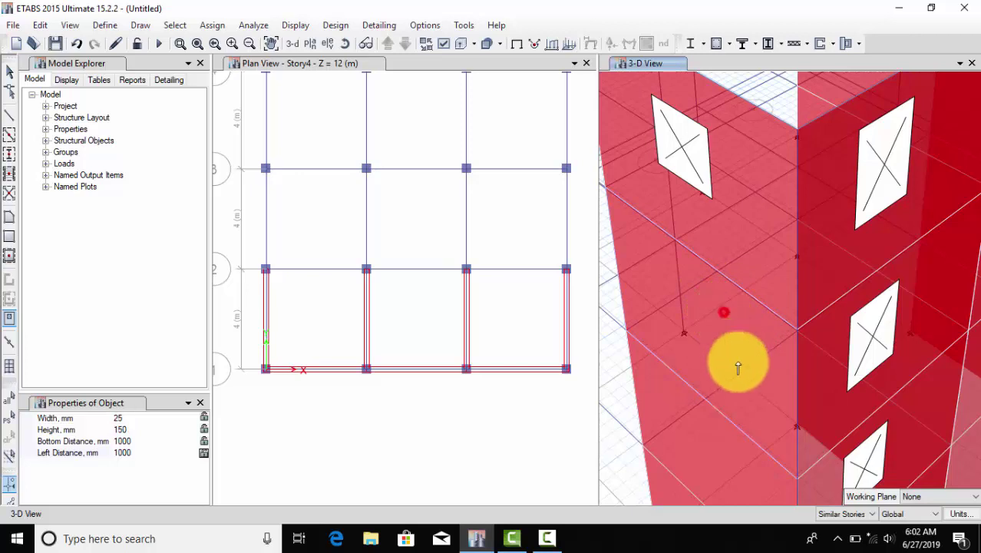
click(765, 414)
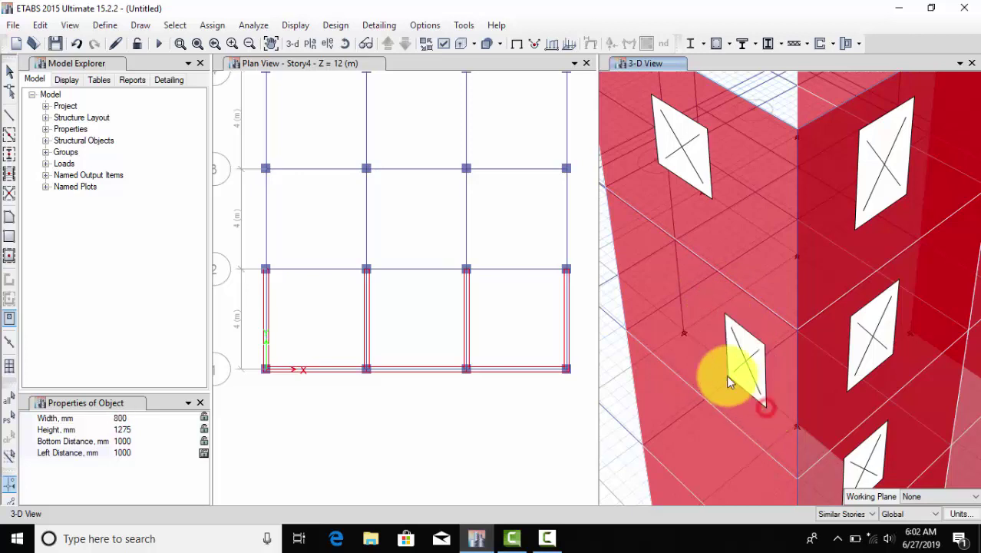
middle_drag(734, 350, 734, 289)
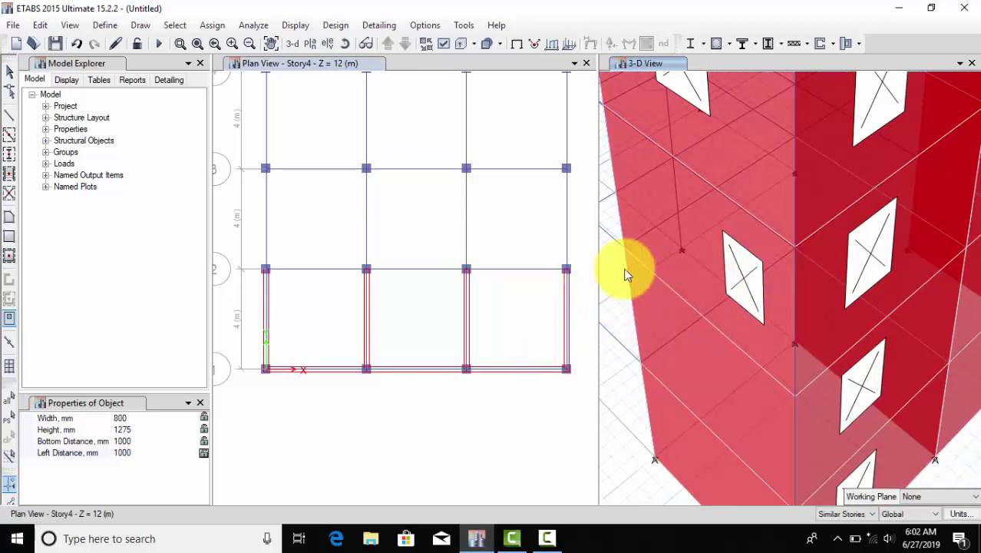
key(Escape)
- Draw a door-like opening about 625 mm wide and 1950 mm high in the lowest-story grid line A wall, beside grid line 2
mouse_move(385, 305)
middle_down()
mouse_move(375, 324)
mouse_move(329, 346)
middle_up()
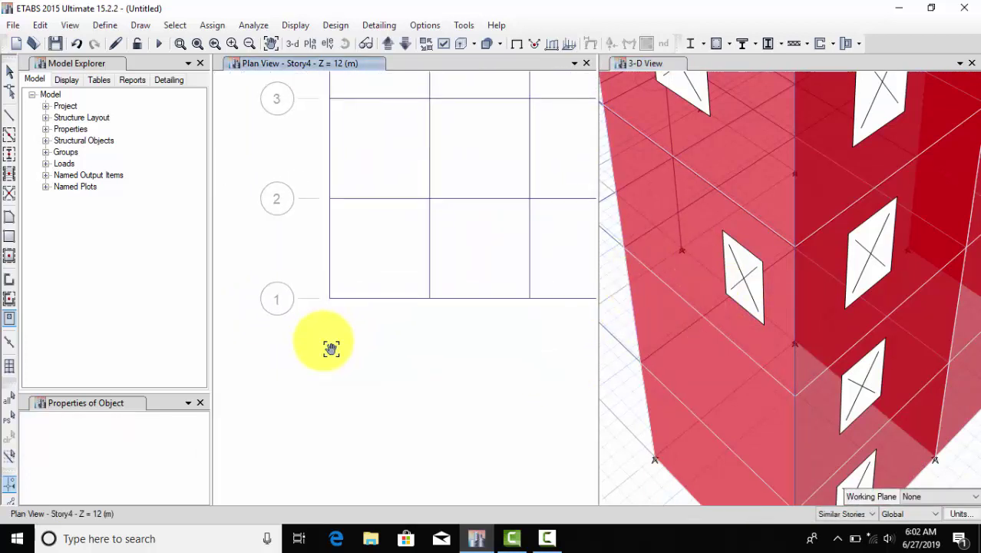
middle_drag(760, 404, 749, 350)
scroll(777, 329, down, 5)
scroll(746, 365, up, 3)
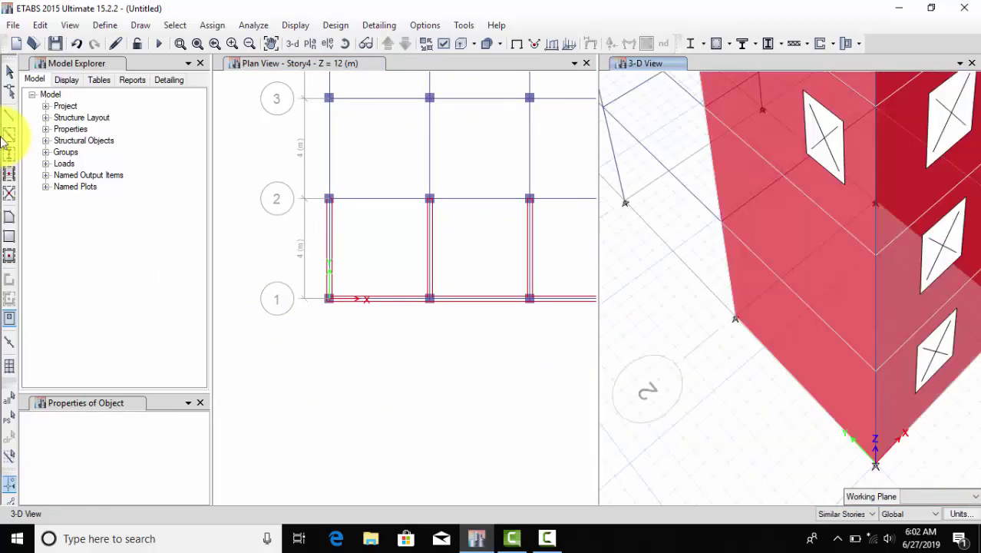
click(11, 320)
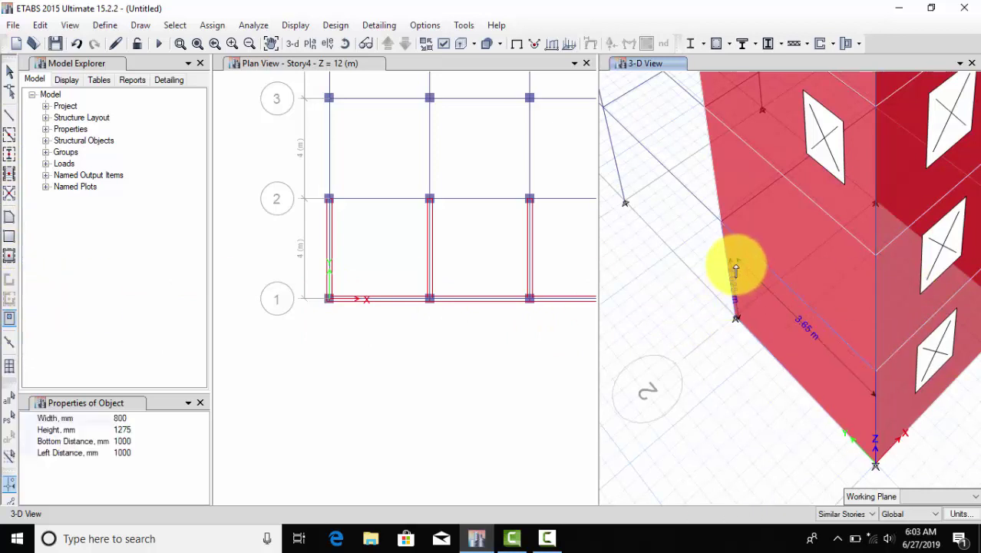
drag(736, 264, 762, 346)
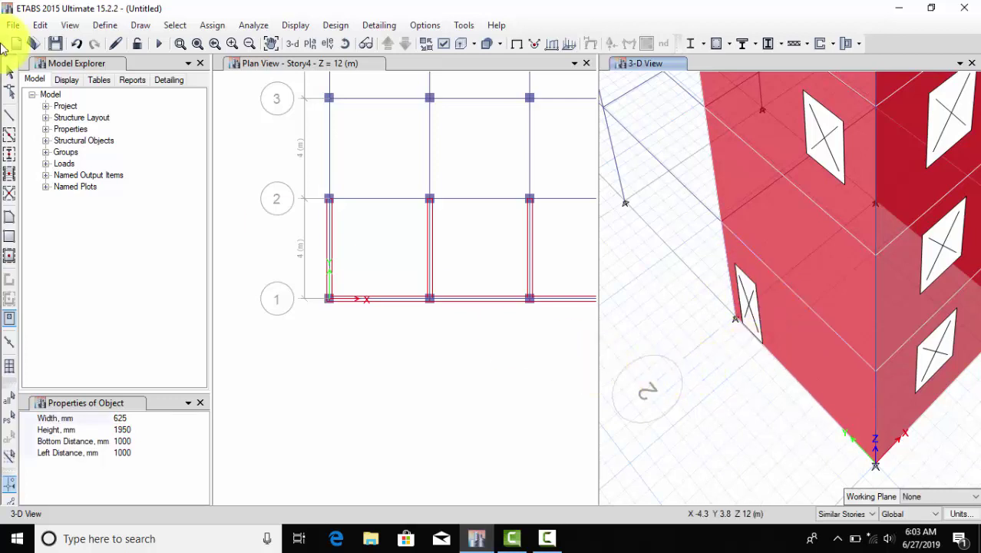
click(8, 71)
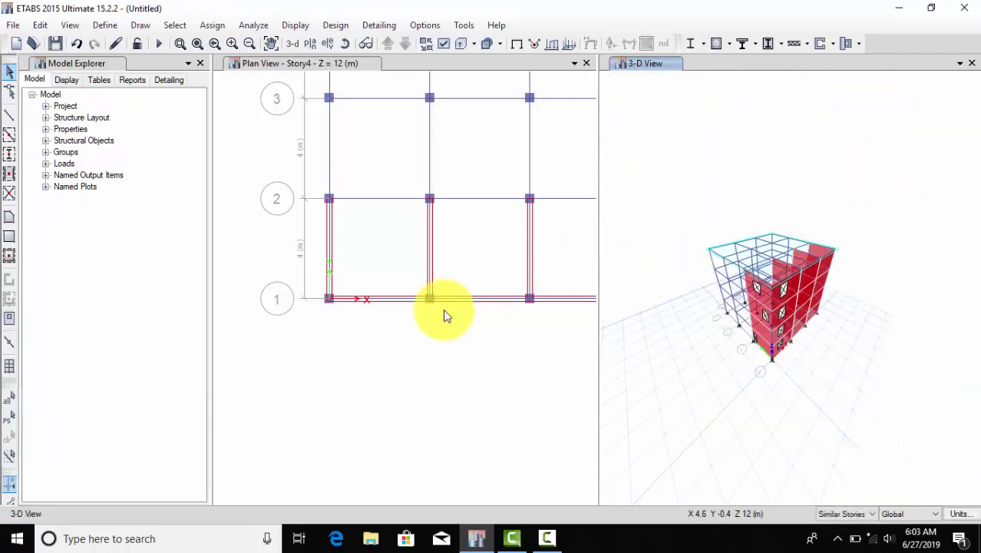
- Quick-draw Slab1 floor panels in all grid bays between grid lines A to D and 1 to 4 at all similar stories
middle_drag(435, 344, 430, 382)
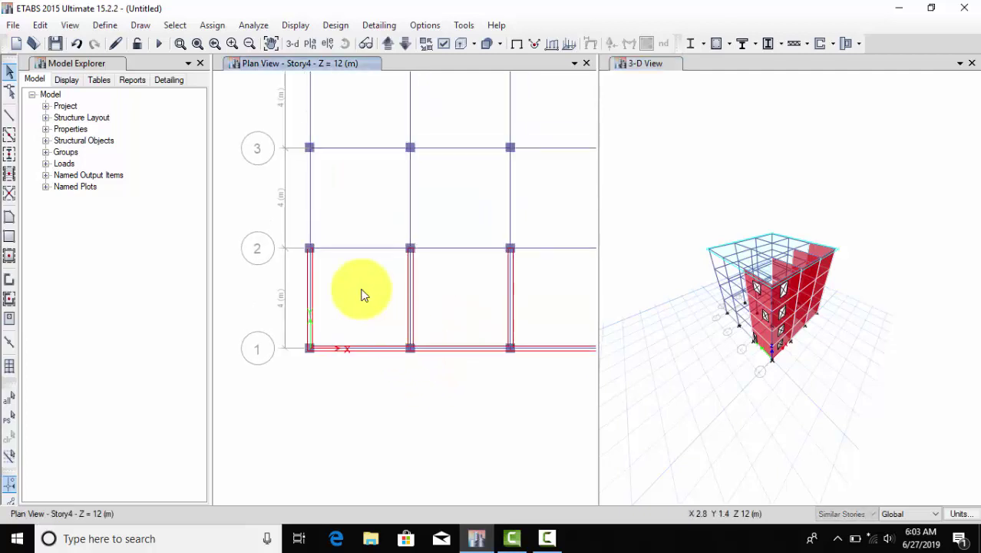
middle_drag(405, 209, 396, 256)
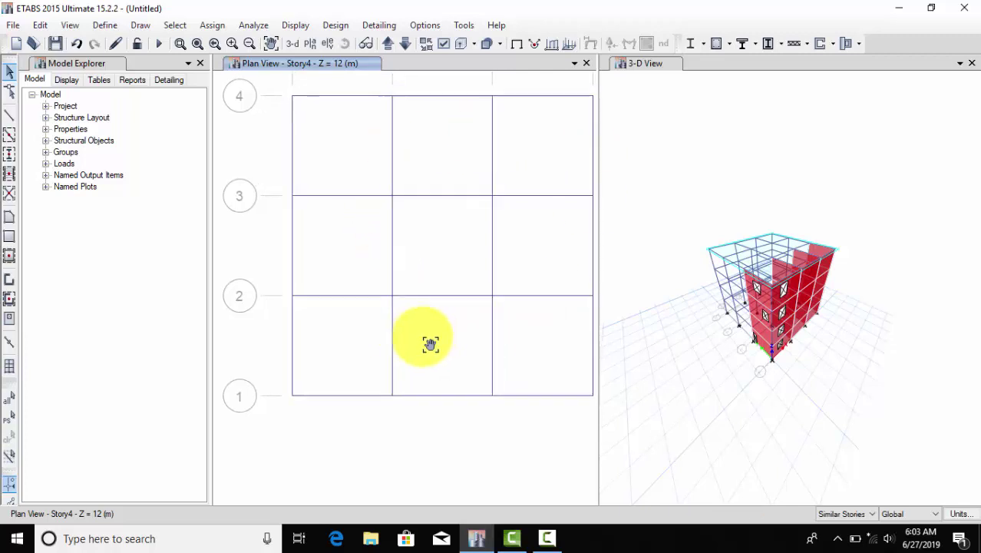
middle_drag(429, 344, 387, 357)
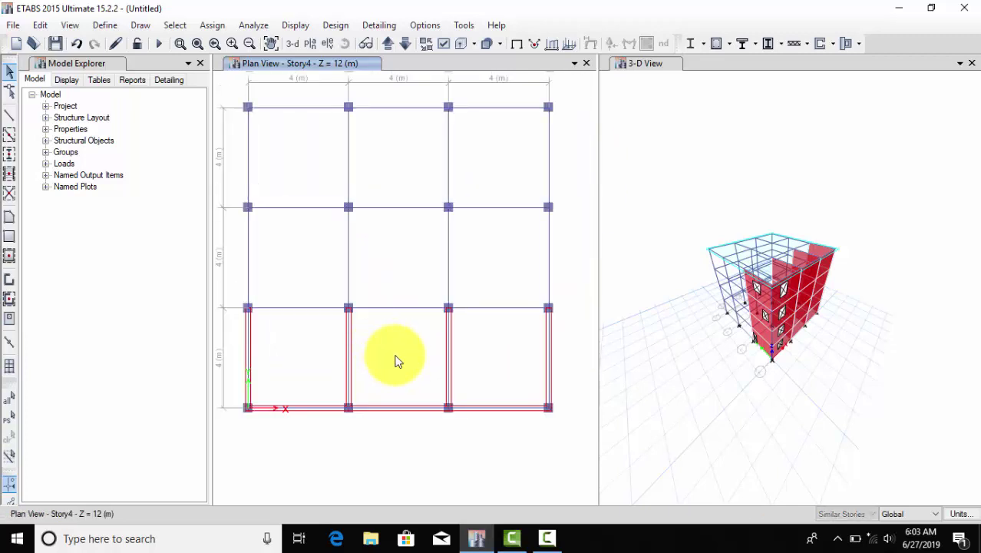
click(9, 258)
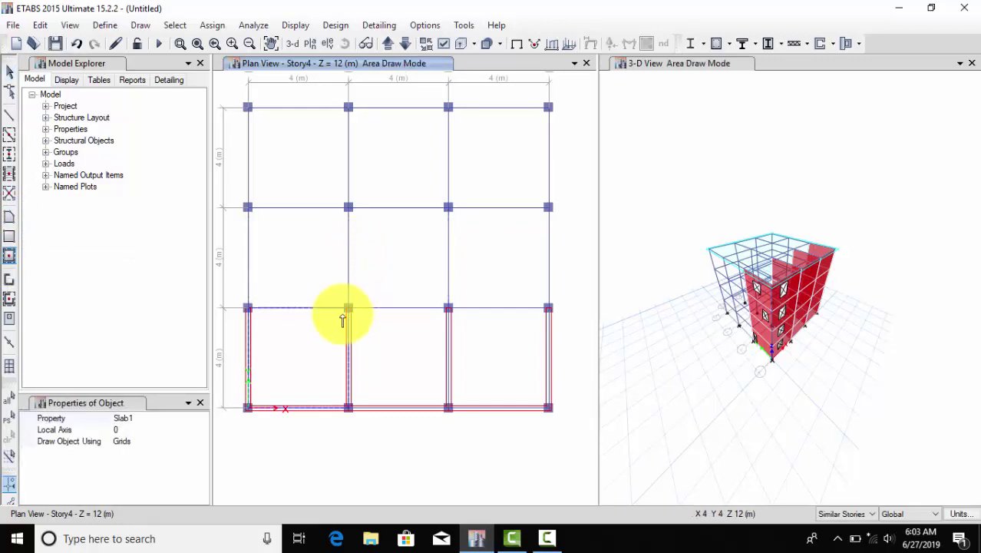
click(236, 93)
click(339, 215)
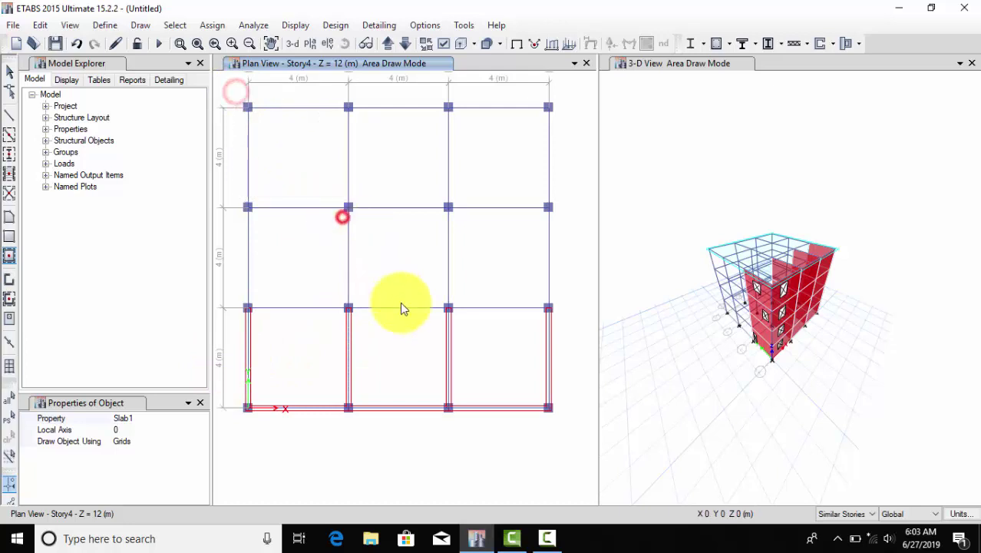
scroll(400, 330, down, 3)
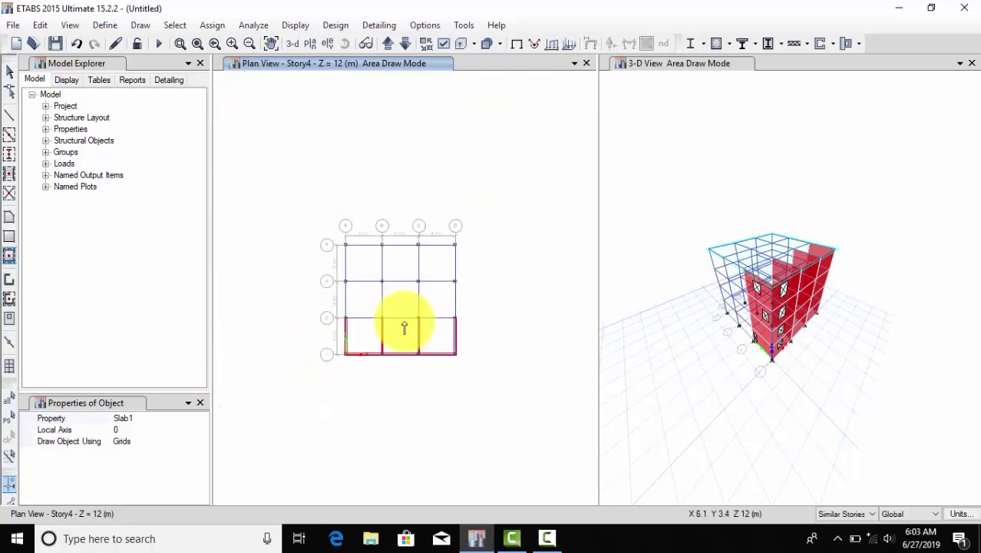
drag(495, 194, 265, 420)
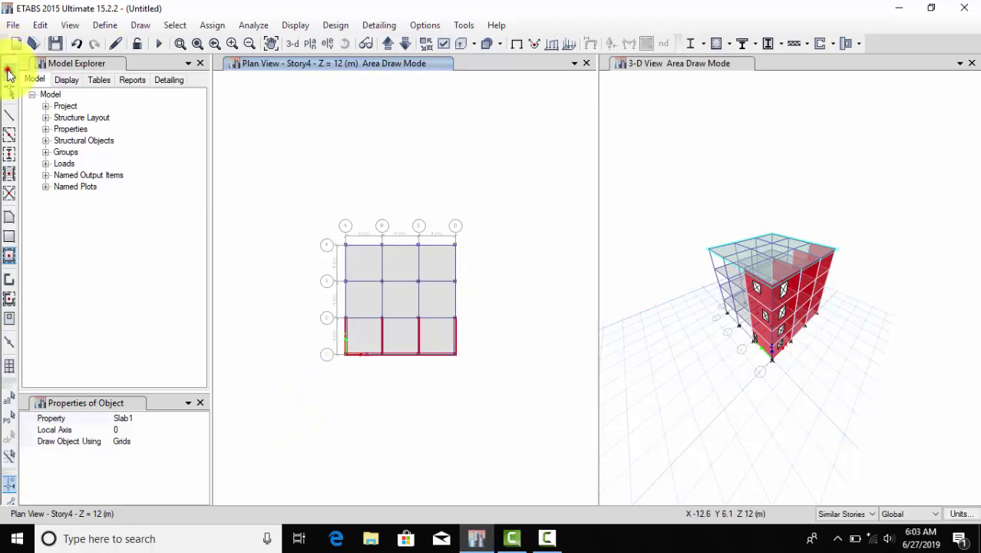
click(9, 70)
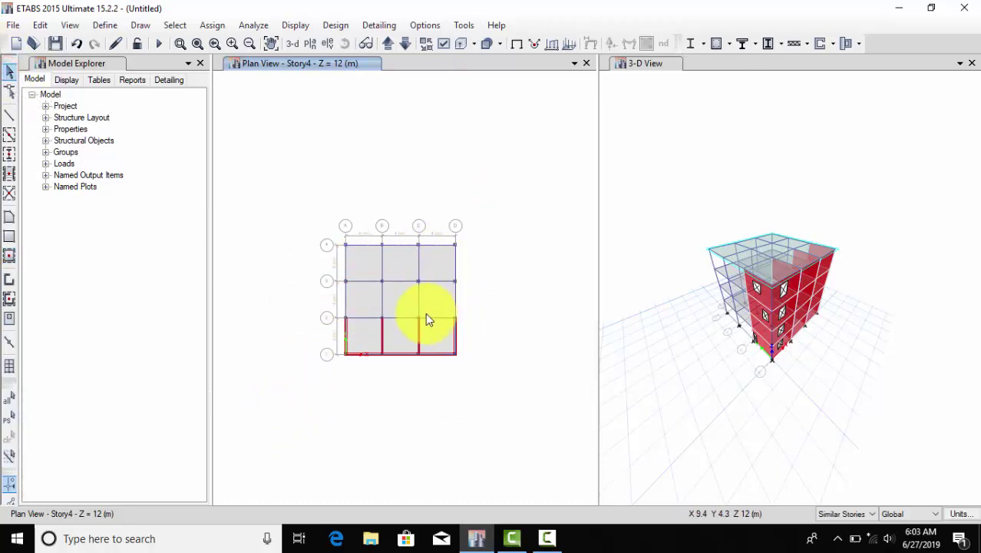
- Select all floors in the model by object type
click(169, 28)
click(181, 43)
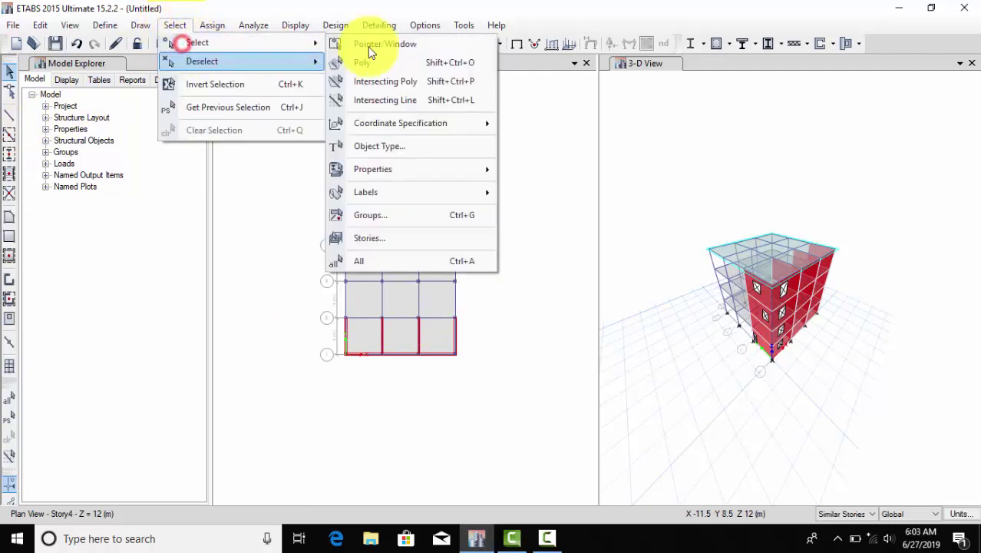
click(388, 146)
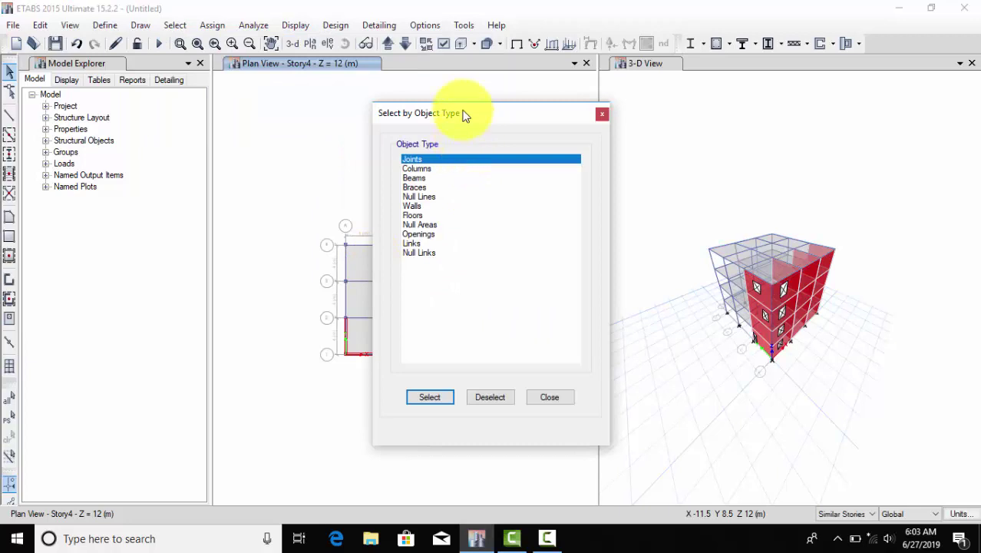
drag(463, 113, 185, 102)
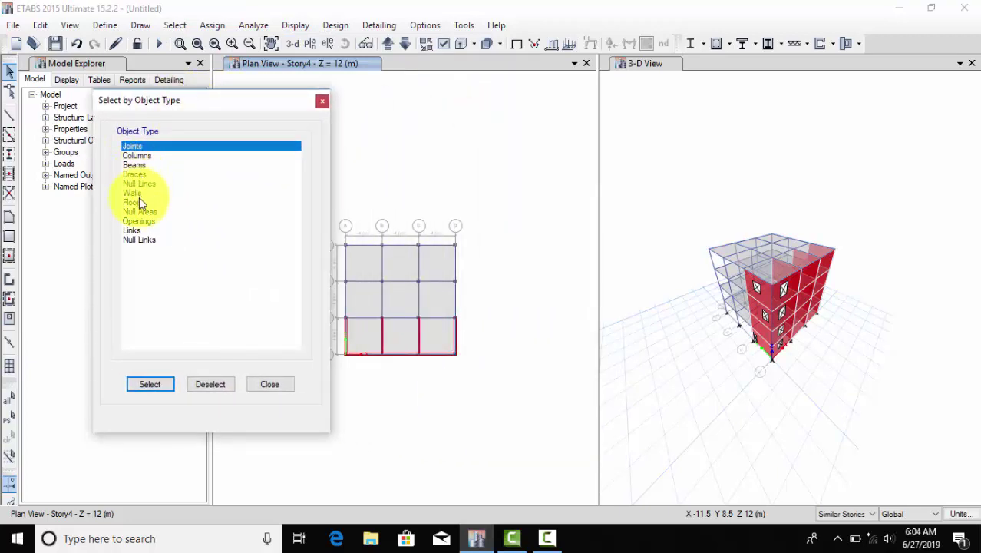
click(136, 201)
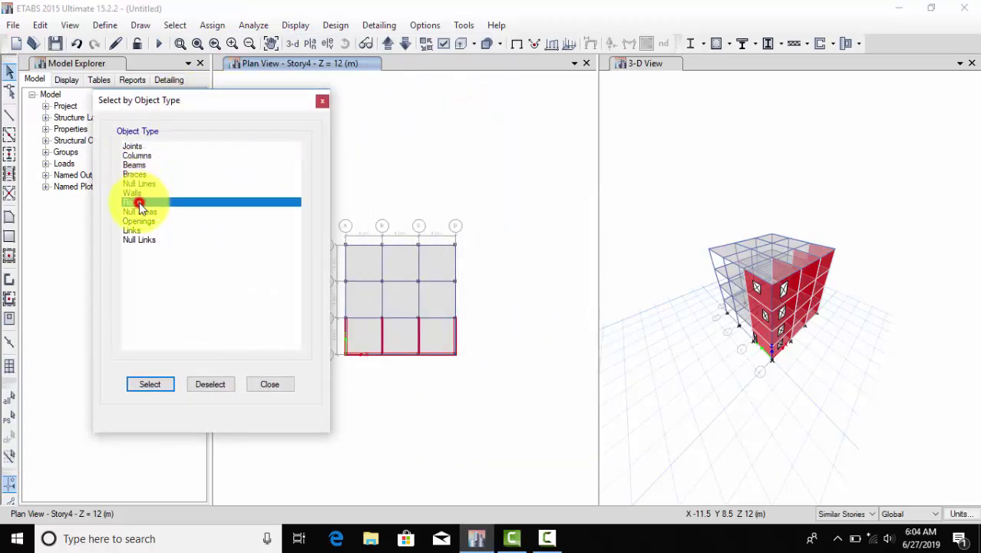
click(149, 385)
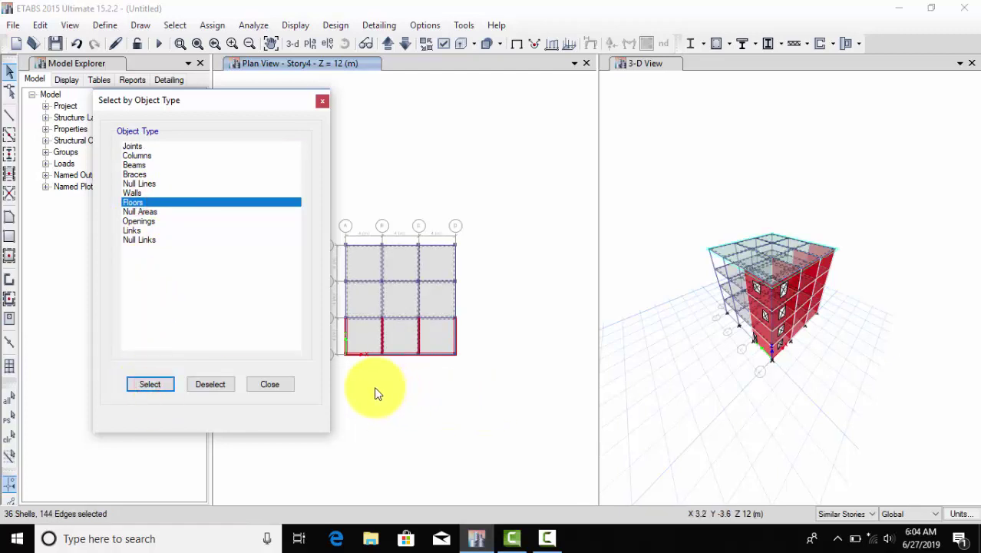
- Assign a uniform gravity shell load of -4.75 kN/m² in the Dead pattern to the selected floors, replacing existing loads
scroll(376, 392, up, 4)
middle_drag(388, 356, 398, 438)
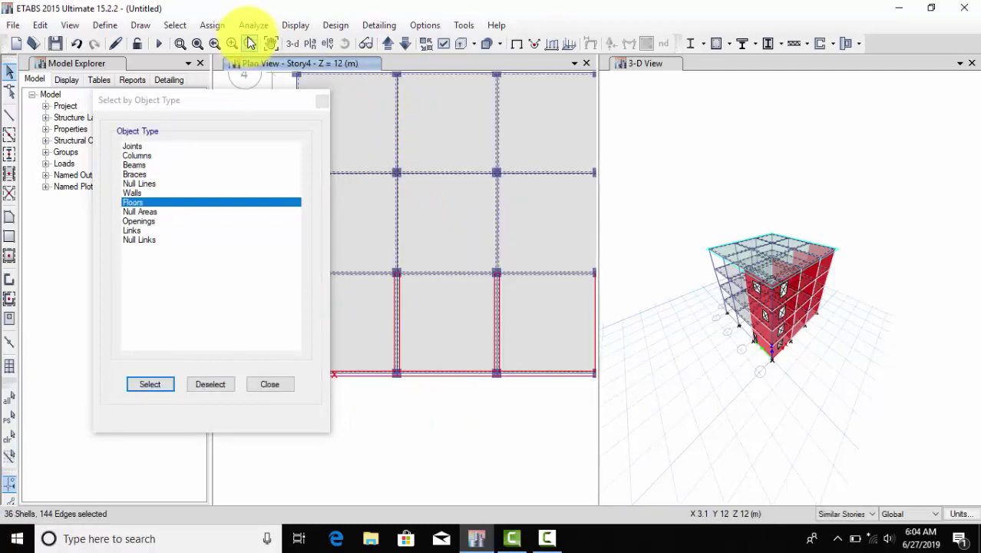
click(215, 24)
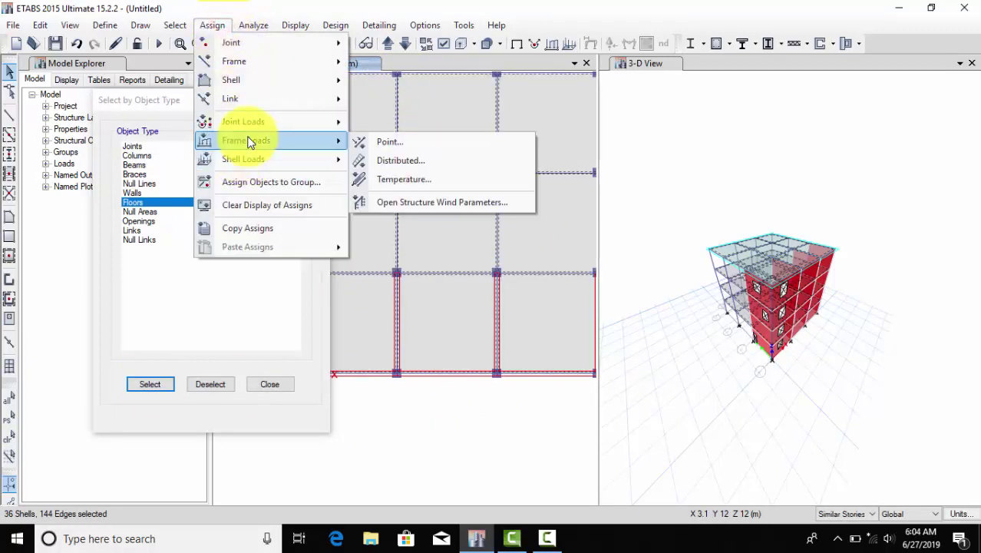
mouse_move(260, 159)
click(412, 181)
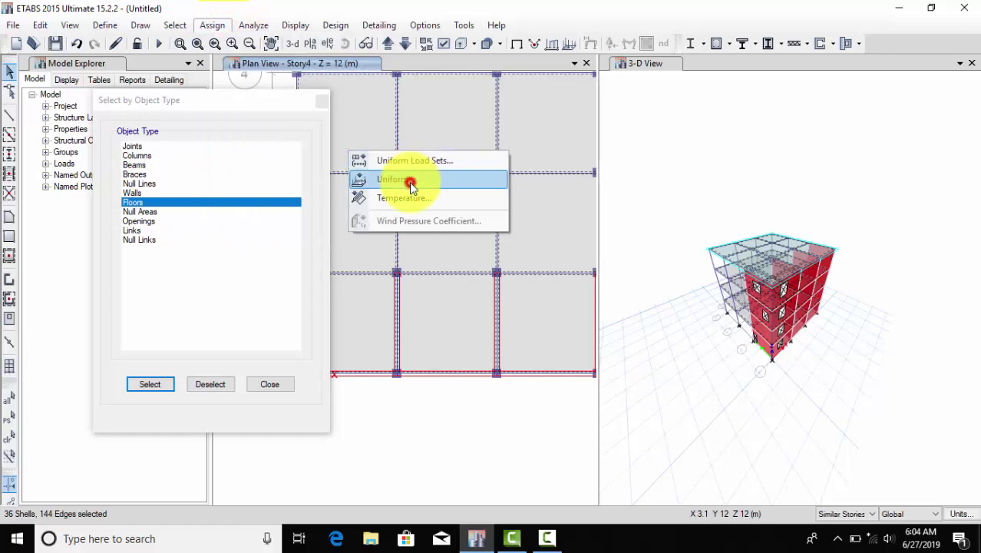
double_click(425, 275)
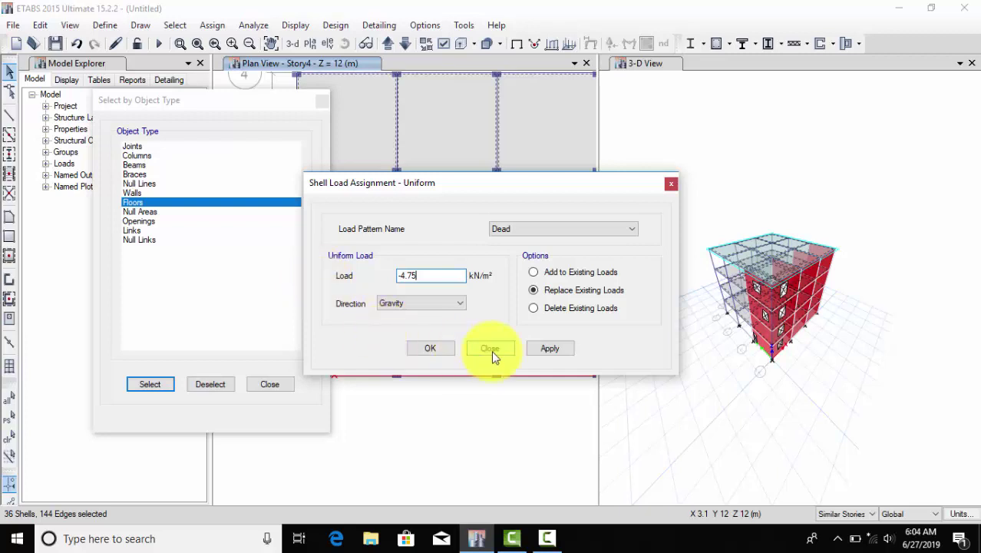
click(550, 349)
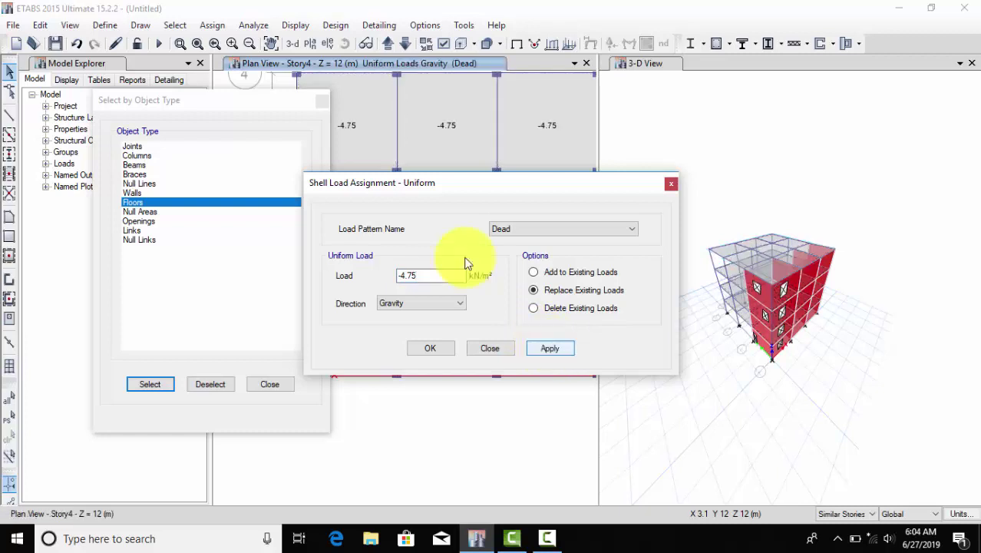
- Change the uniform Dead load to 4.75 kN/m², reselect all floors and apply it as a replacement
click(402, 278)
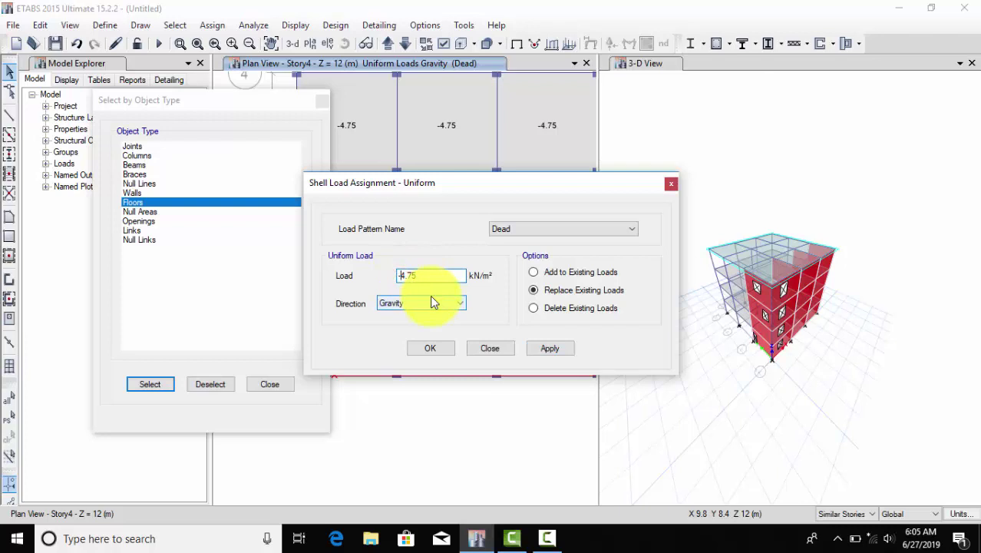
click(152, 384)
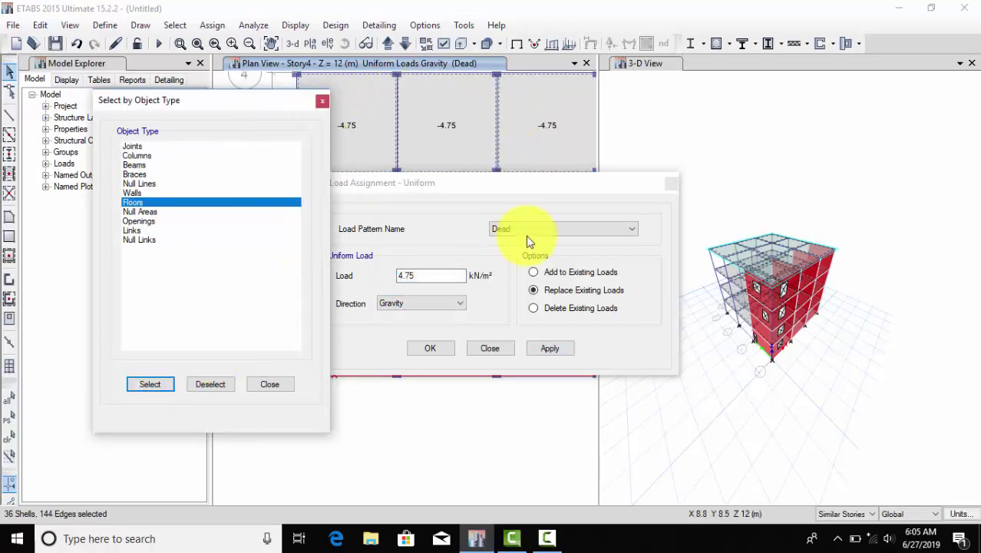
click(553, 349)
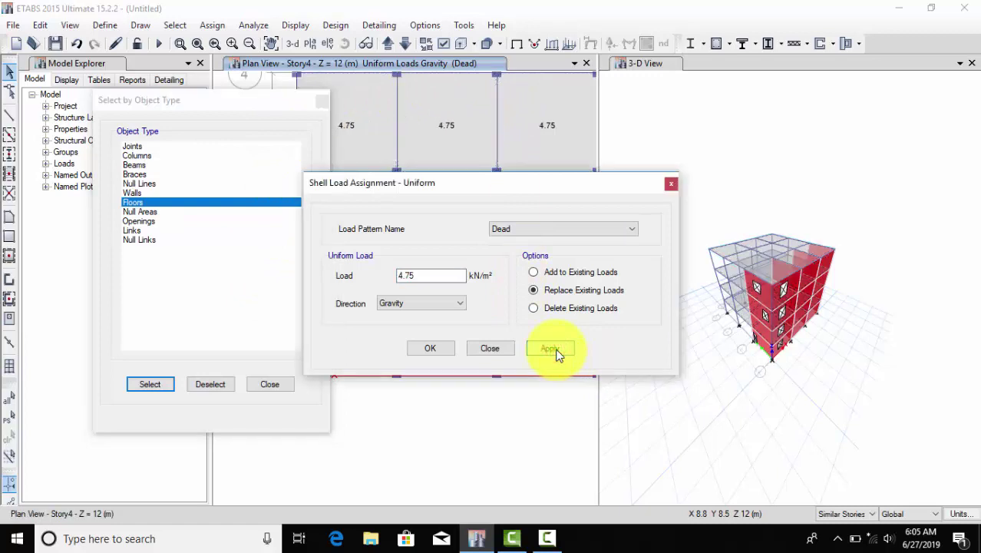
- Assign a uniform gravity shell load of 2 kN/m² in the Live pattern to all reselected floors, replacing existing loads
click(541, 228)
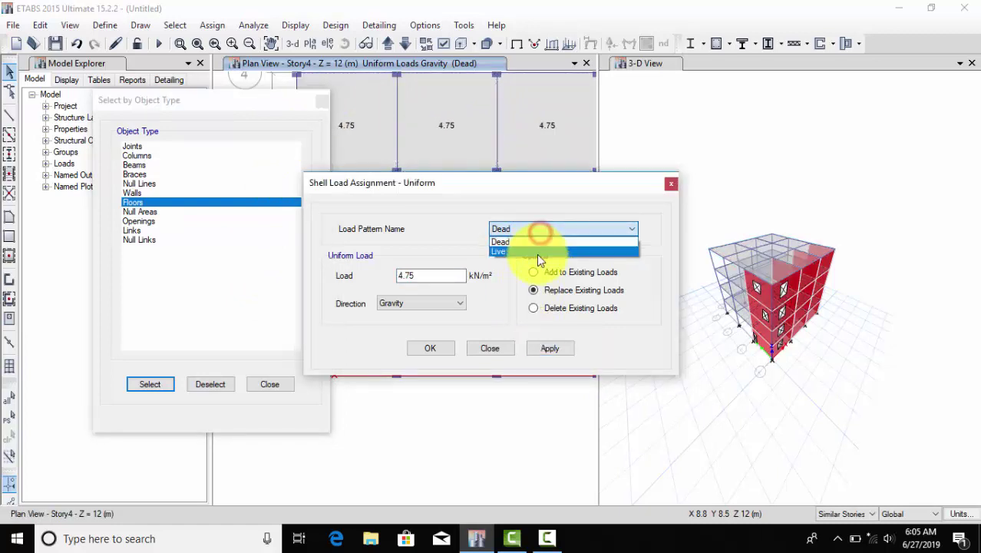
click(540, 251)
drag(438, 276, 272, 278)
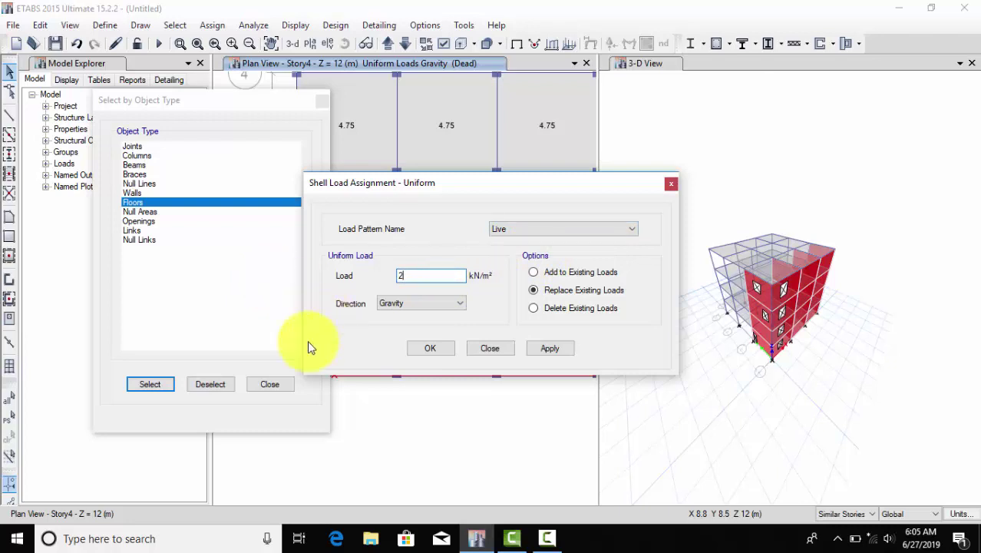
click(149, 384)
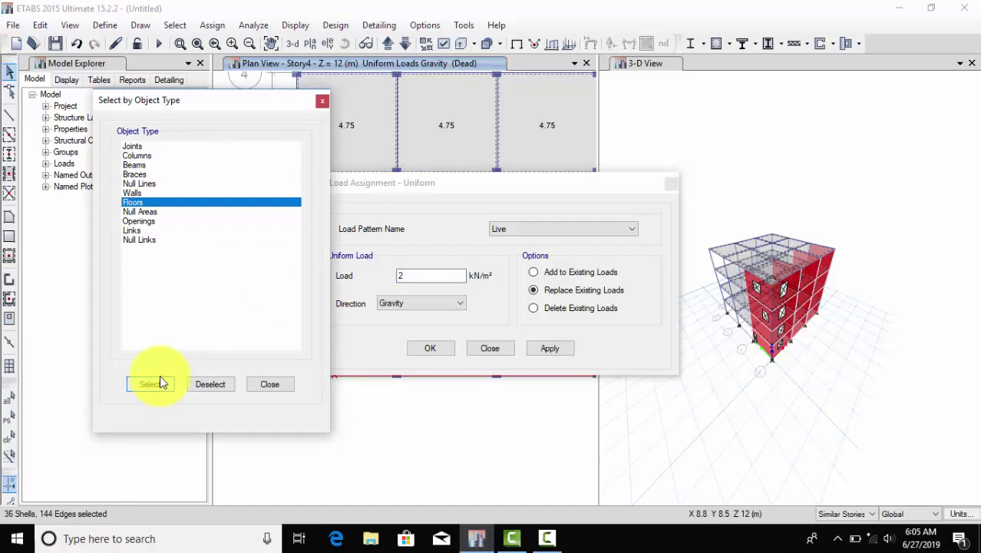
click(551, 348)
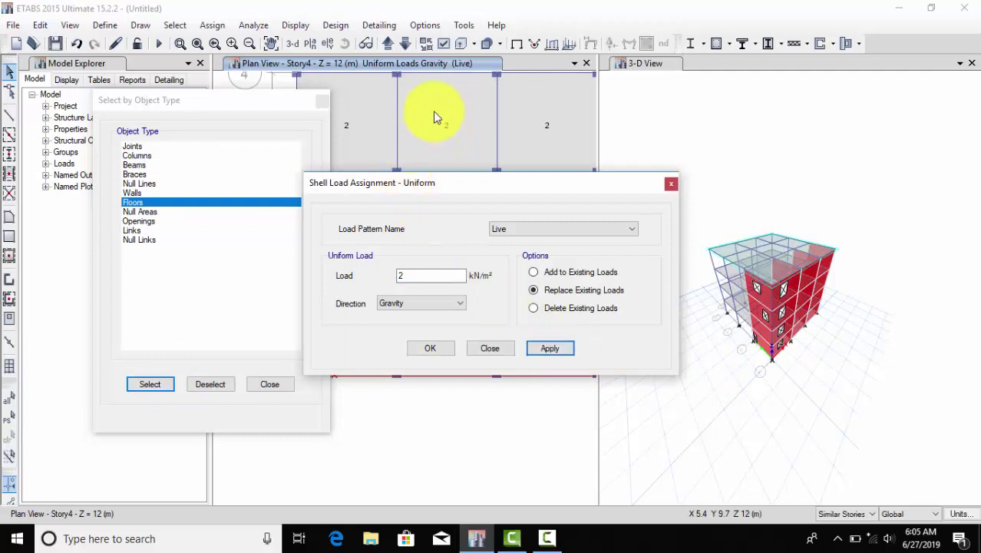
click(440, 350)
click(434, 350)
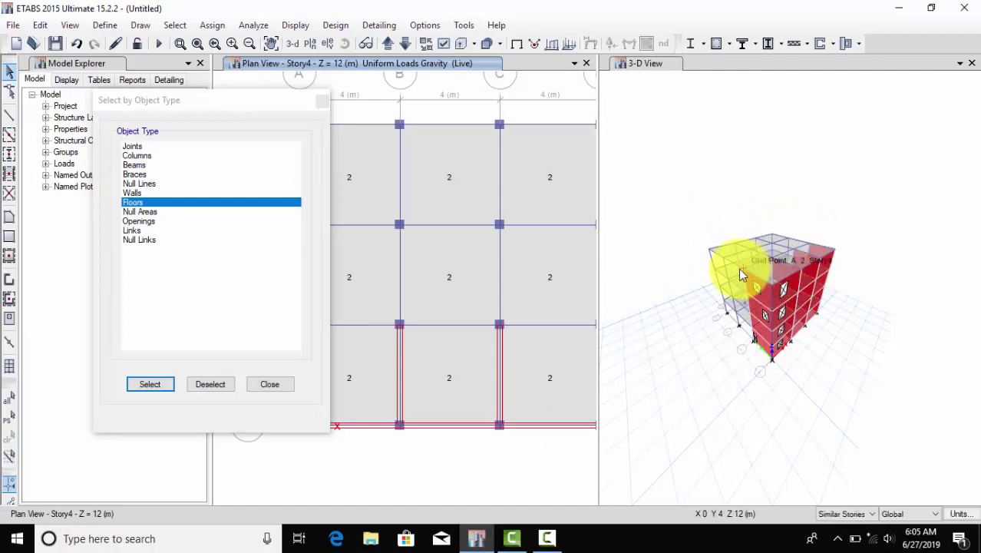
- Select all beams by object type and assign them a uniform distributed gravity load of 10.75 kN/m in the Dead pattern, replacing existing loads
click(133, 164)
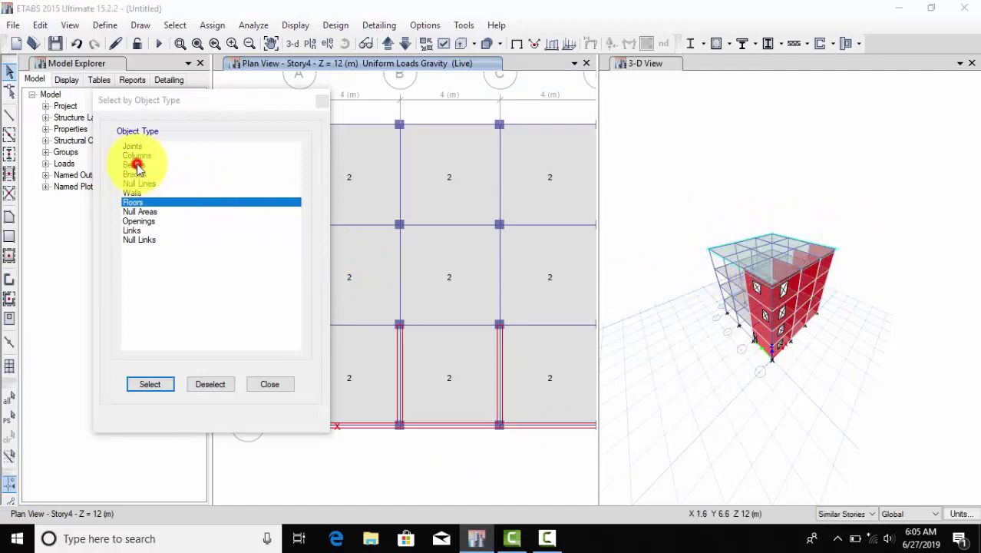
click(141, 384)
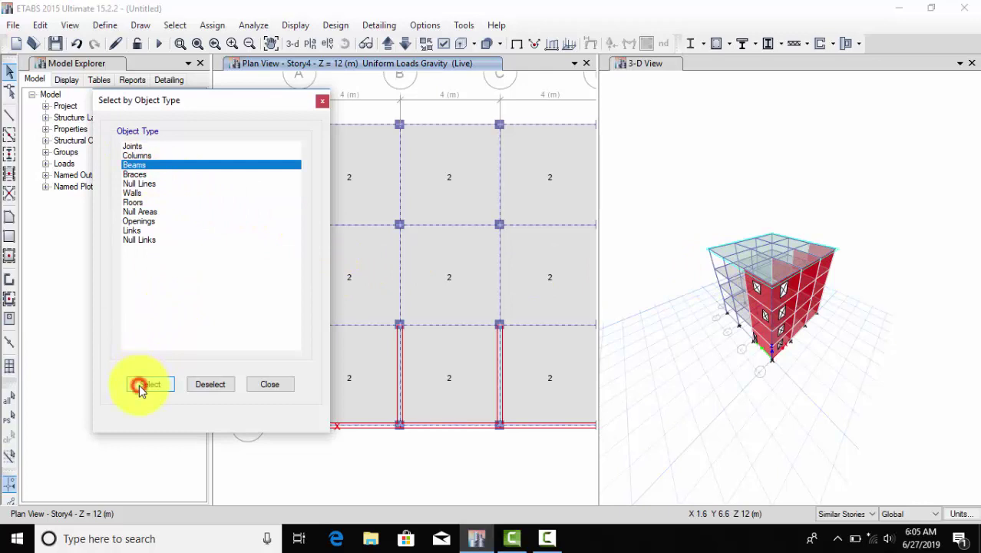
click(206, 24)
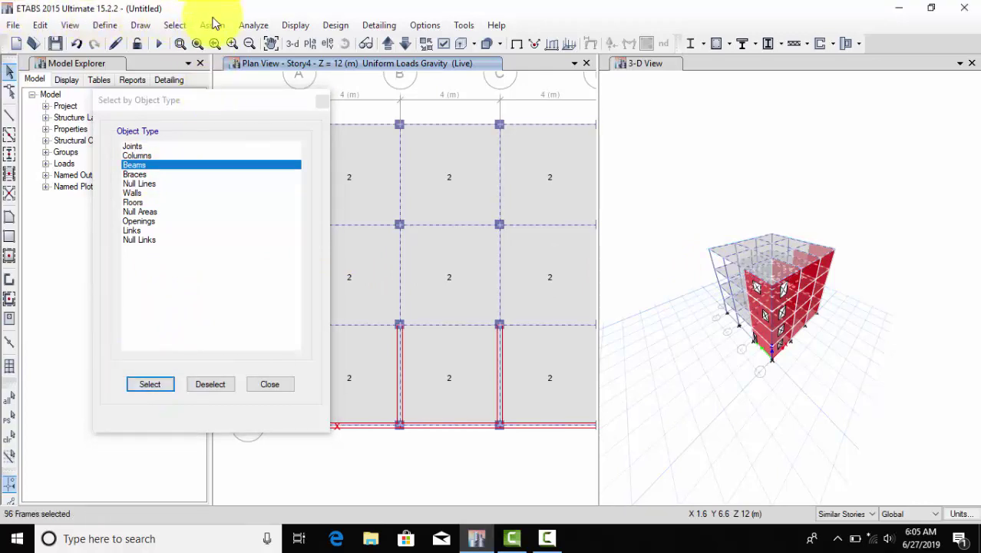
click(212, 26)
mouse_move(227, 145)
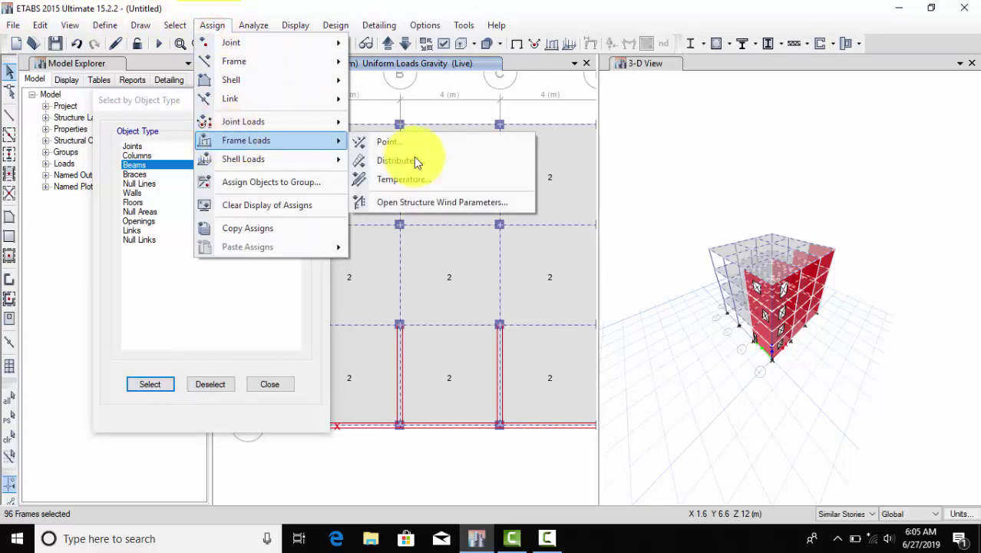
click(442, 160)
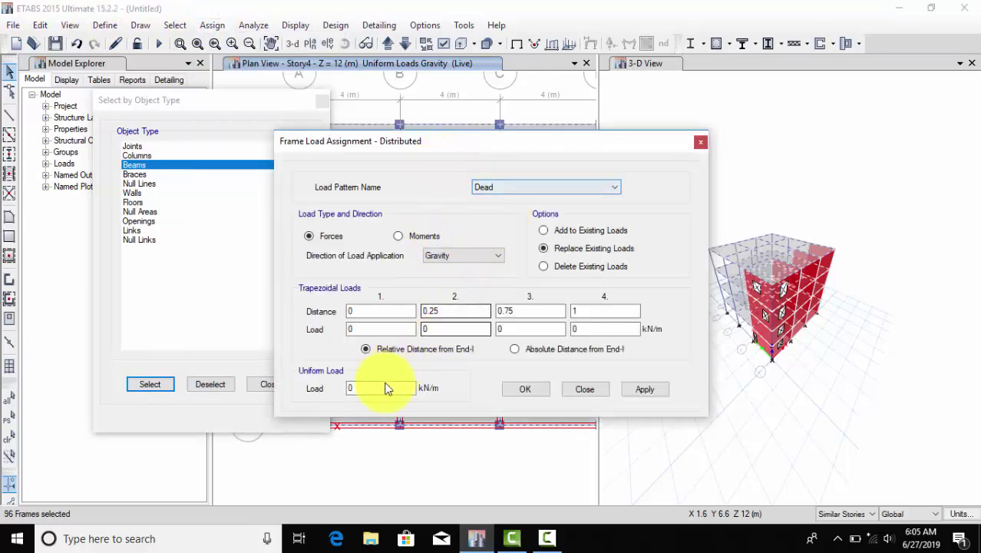
drag(383, 387, 334, 388)
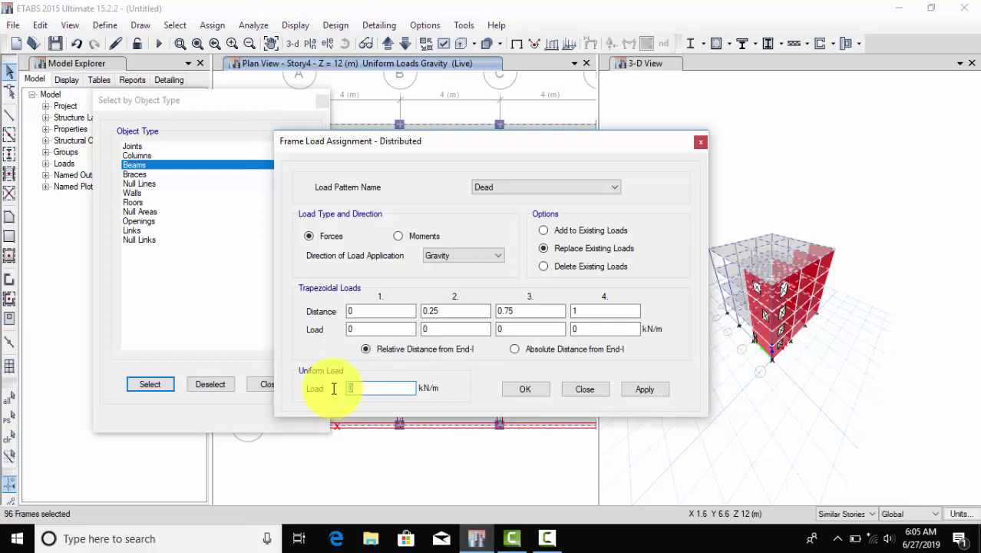
text(10.75)
click(643, 390)
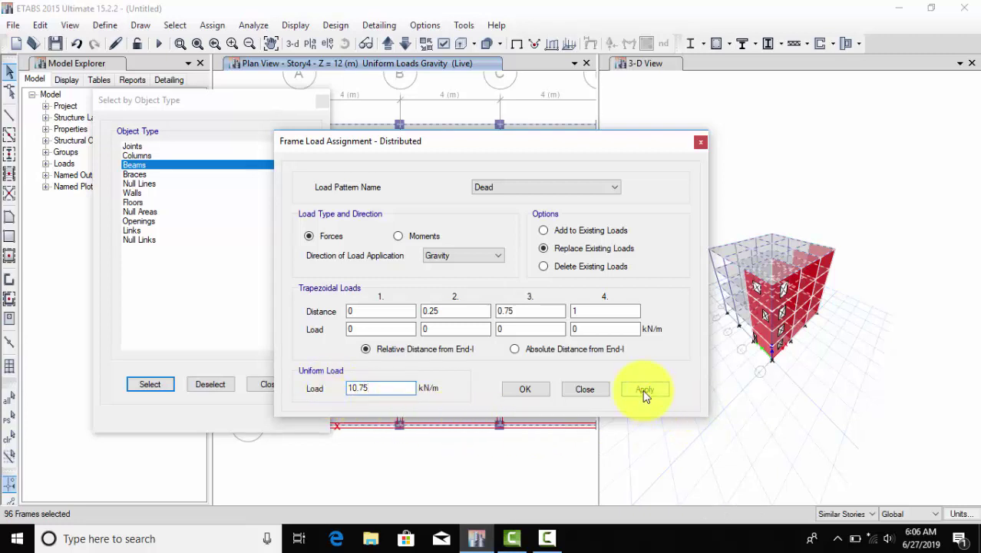
click(542, 389)
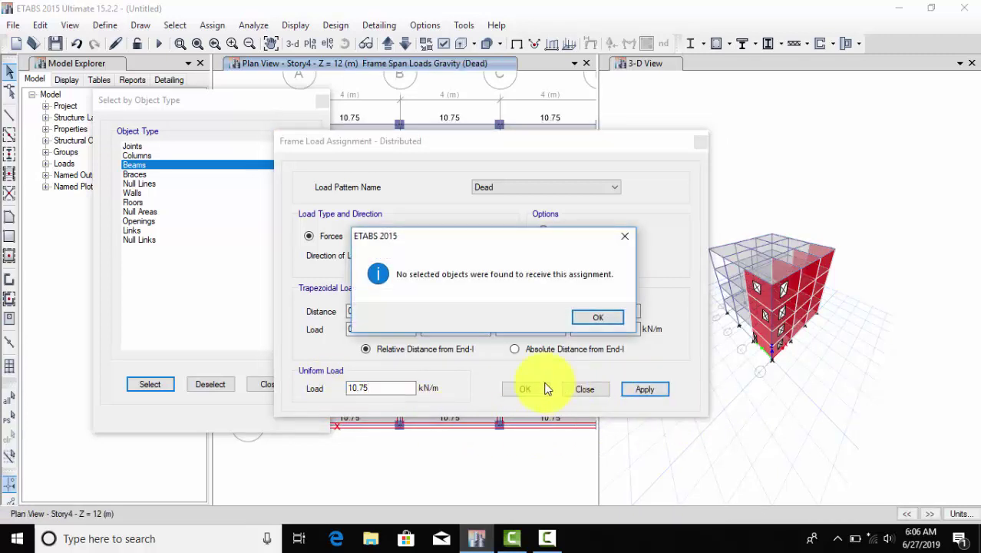
click(597, 317)
click(522, 388)
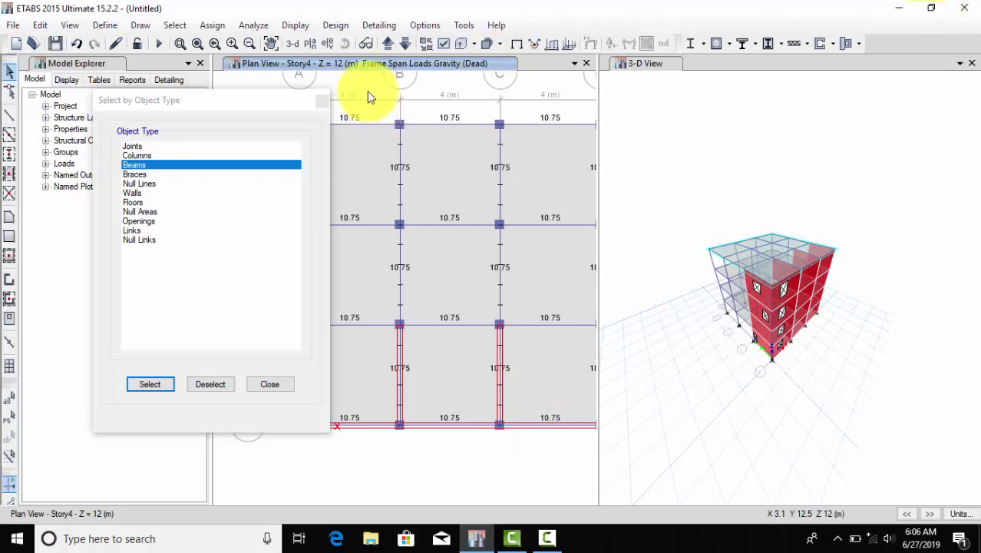
click(322, 101)
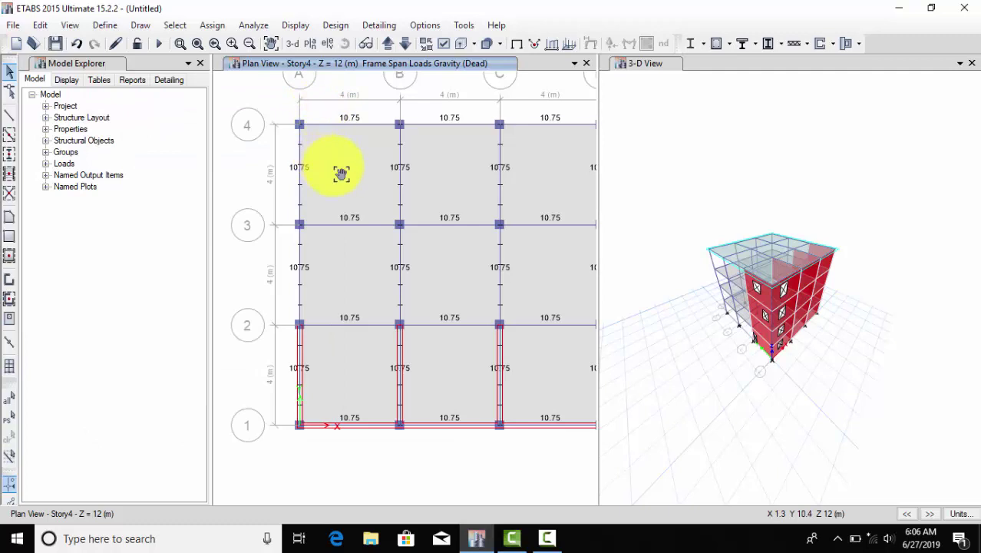
middle_drag(339, 171, 303, 168)
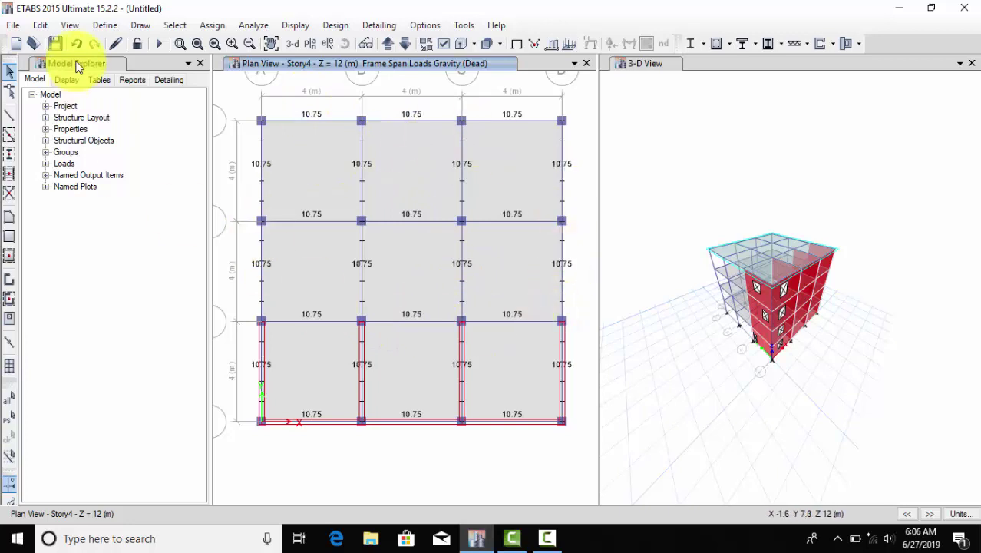
click(99, 26)
click(35, 29)
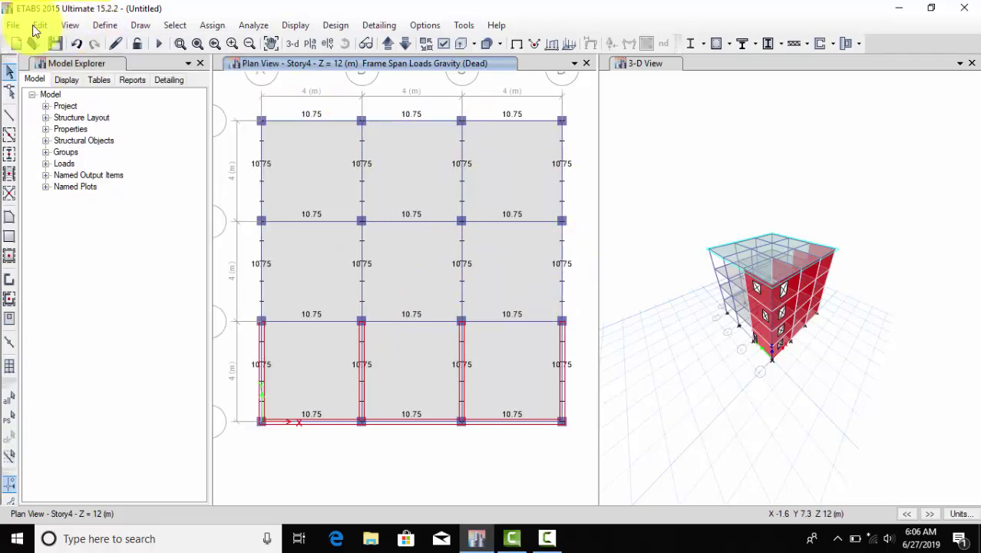
click(70, 25)
click(77, 23)
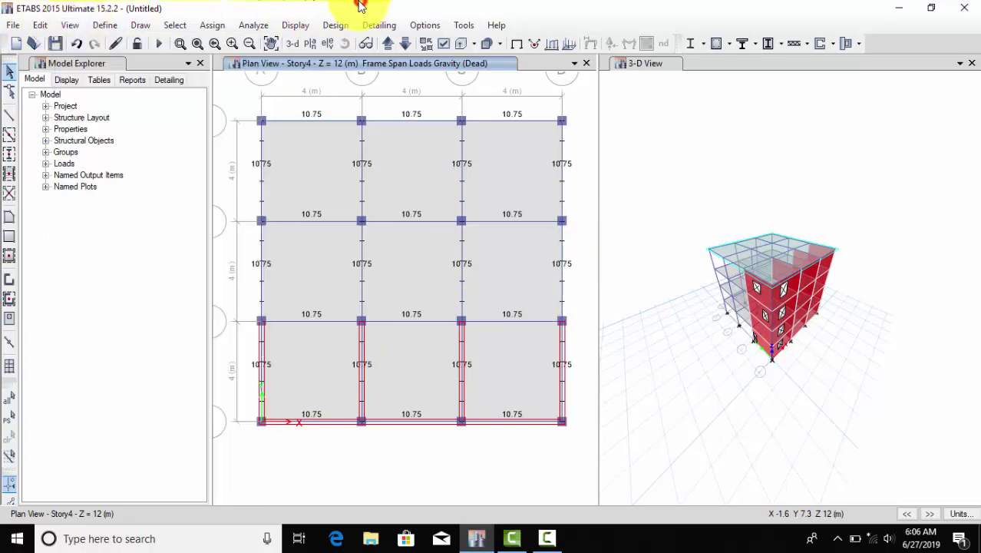
- Run Check Model with all joint, frame, shell, other and fix options selected, keeping the 1 mm length tolerance
click(257, 26)
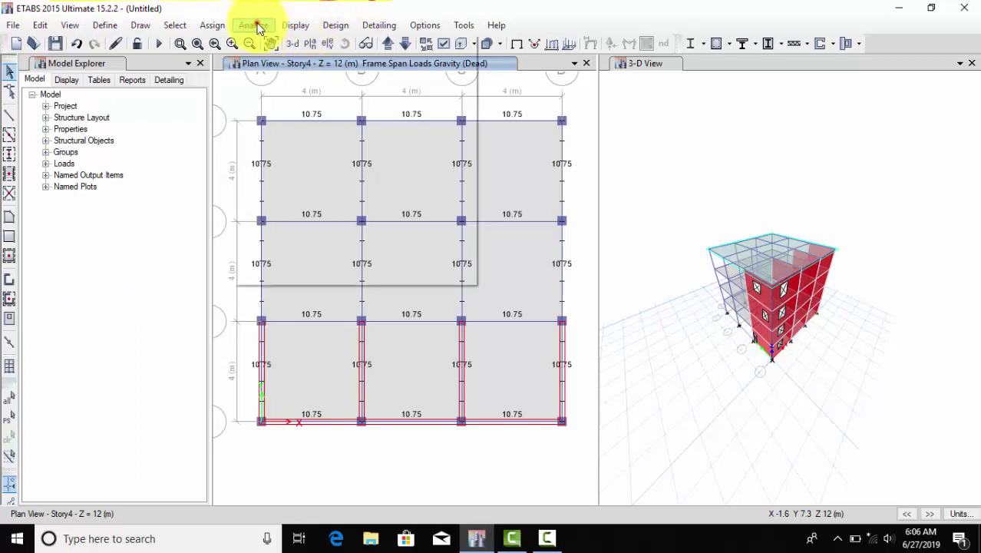
click(294, 50)
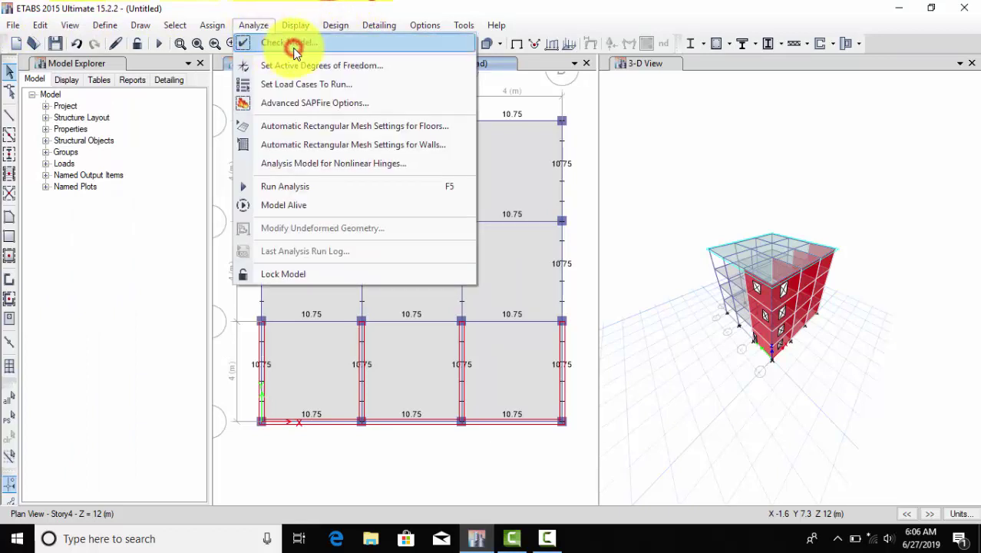
click(471, 451)
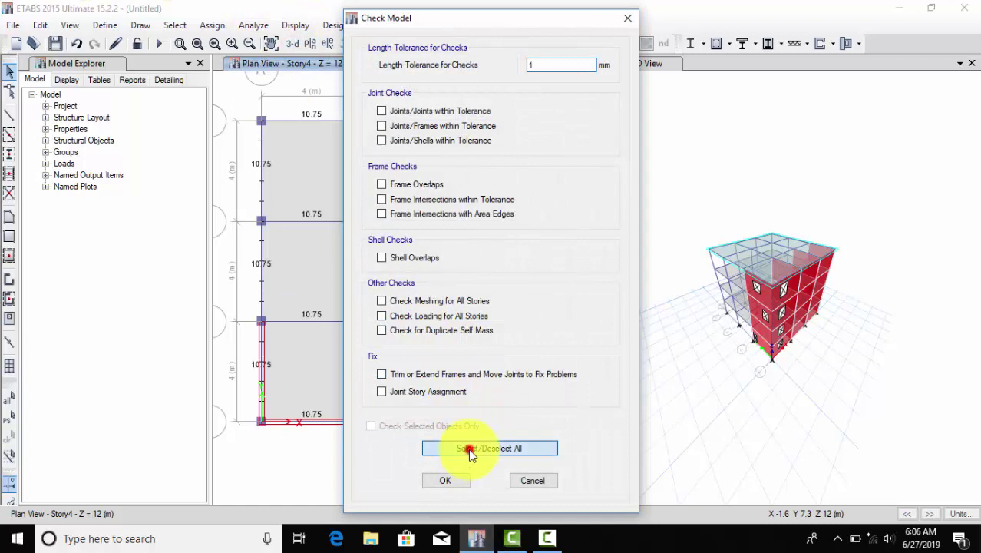
click(445, 480)
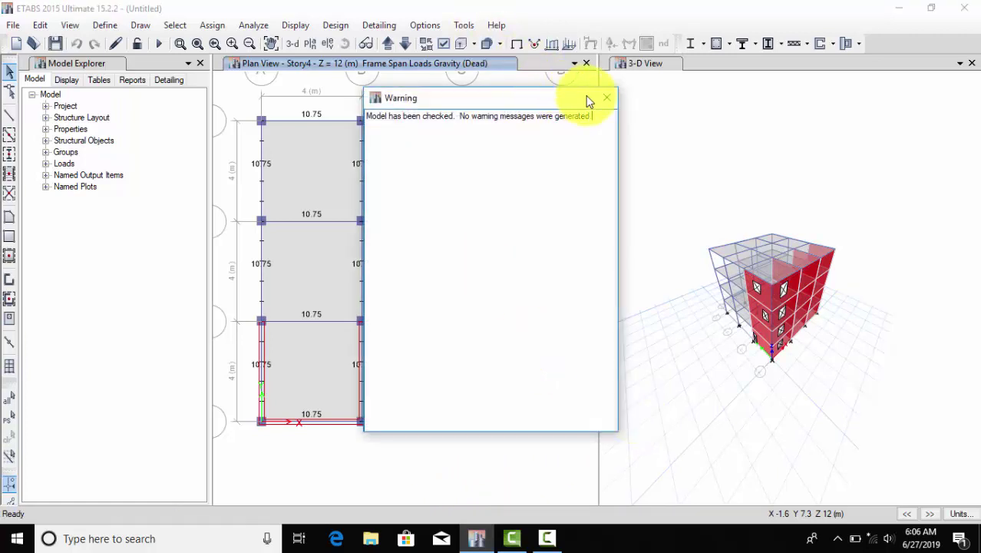
click(607, 98)
click(615, 234)
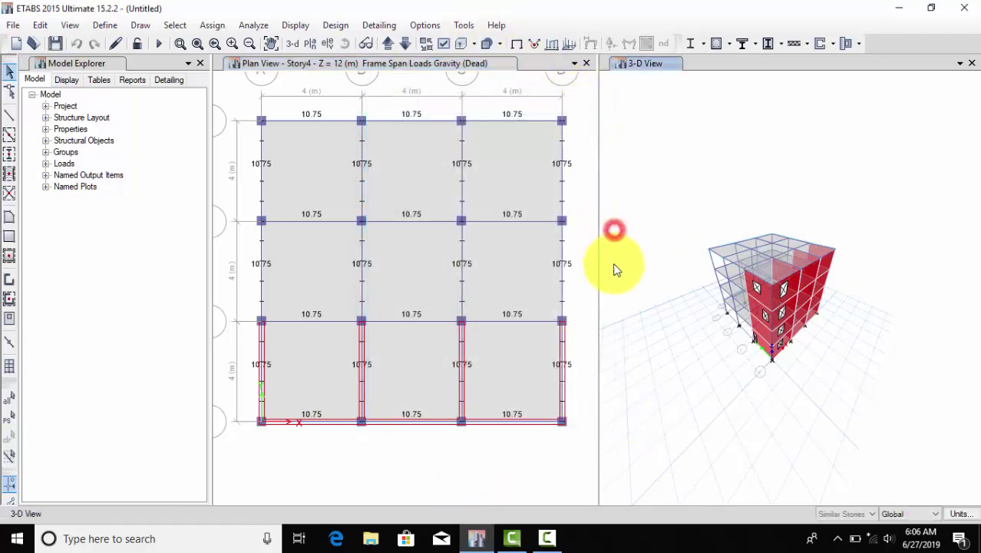
- Run the analysis, saving the model as fgt in the staad pro file folder on the desktop
click(261, 28)
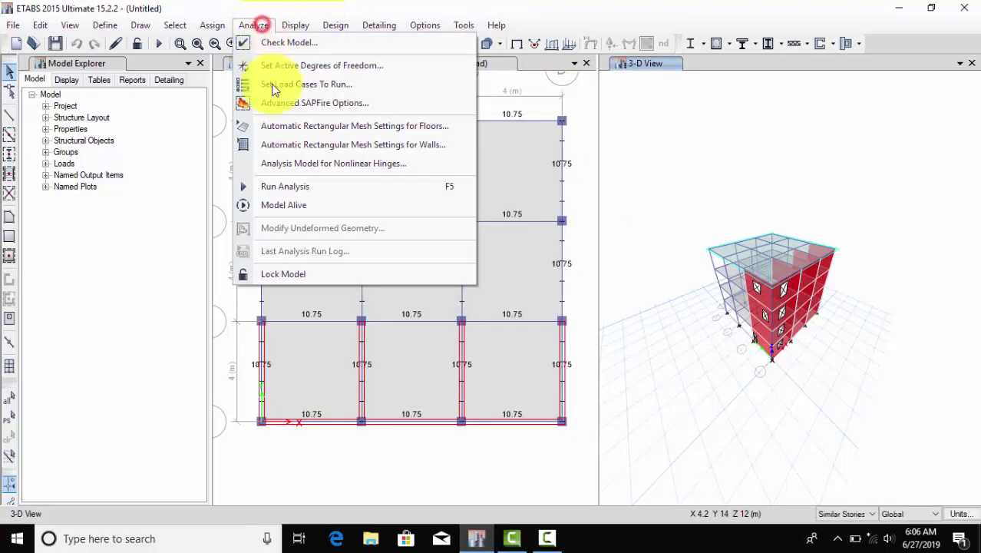
click(306, 193)
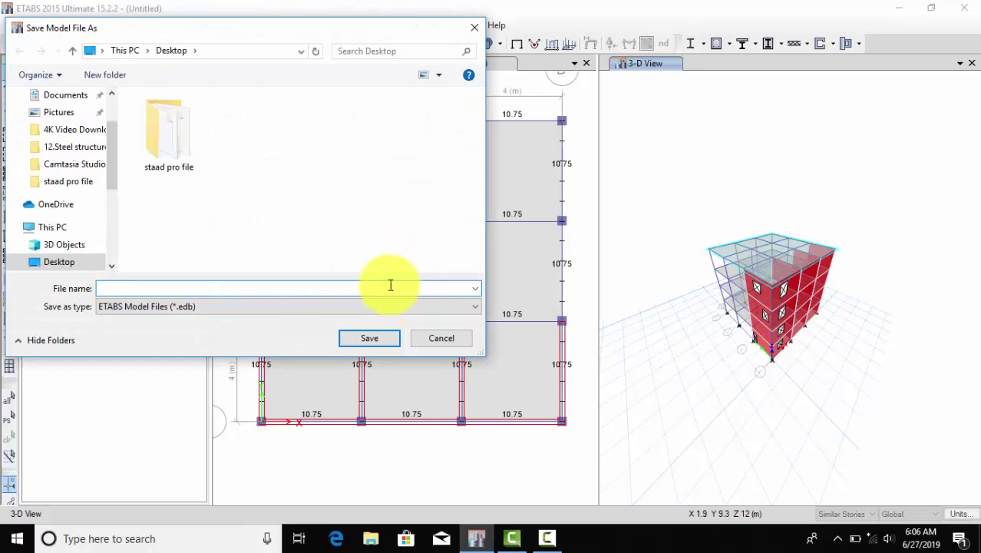
click(182, 113)
double_click(182, 112)
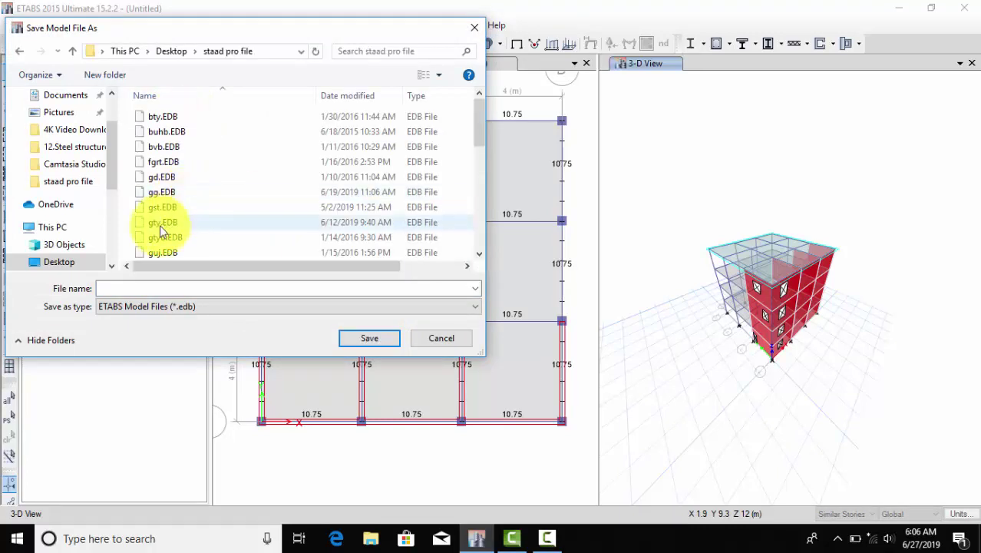
click(138, 306)
click(147, 288)
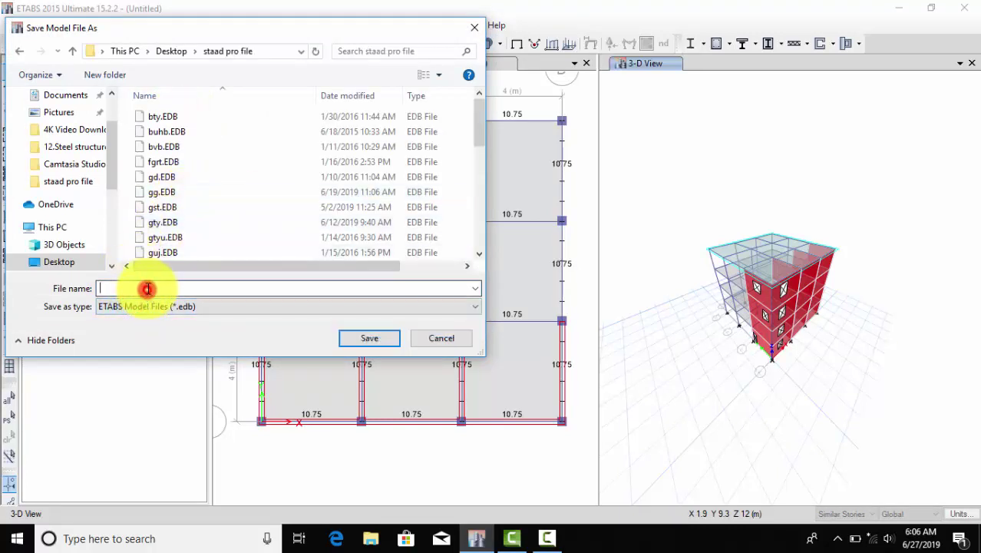
text(fgt)
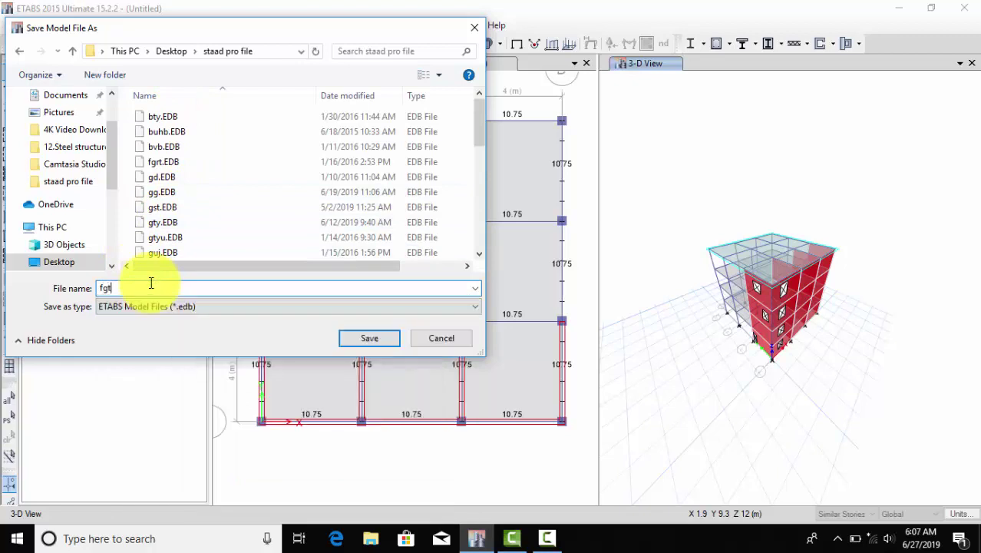
click(370, 338)
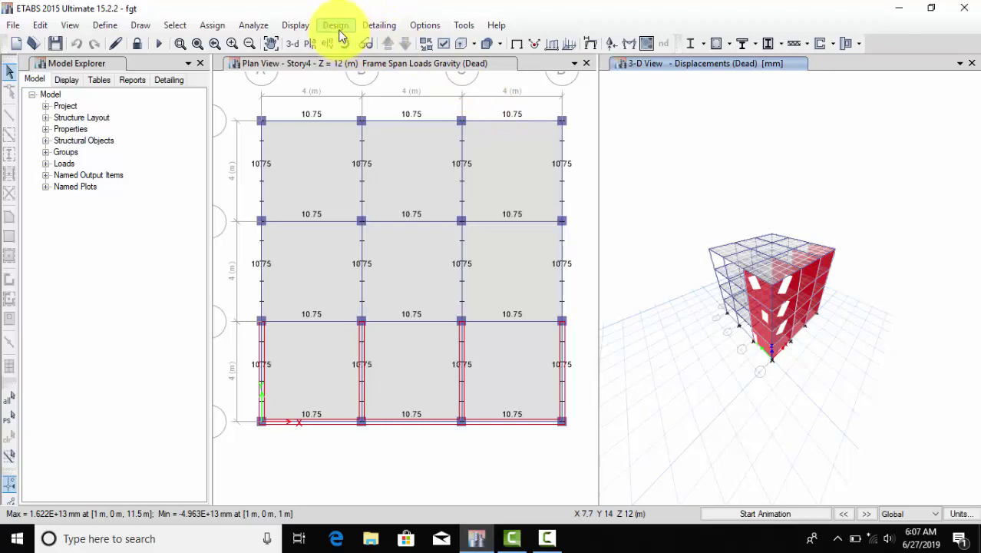
- Display the filled Moment 3-3 diagram for the Dead case on the frames in the 3-D view, with values at controlling stations
scroll(806, 225, up, 3)
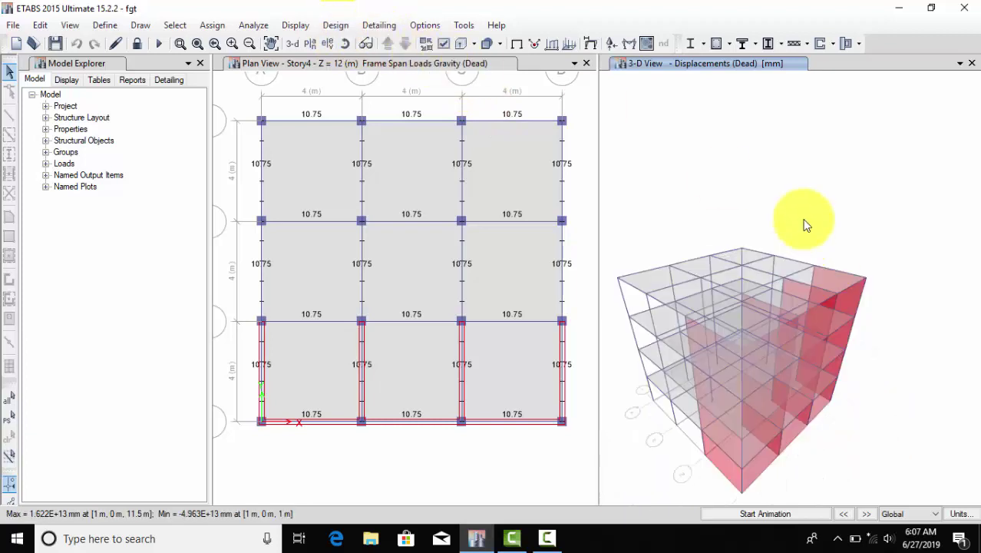
scroll(802, 253, up, 3)
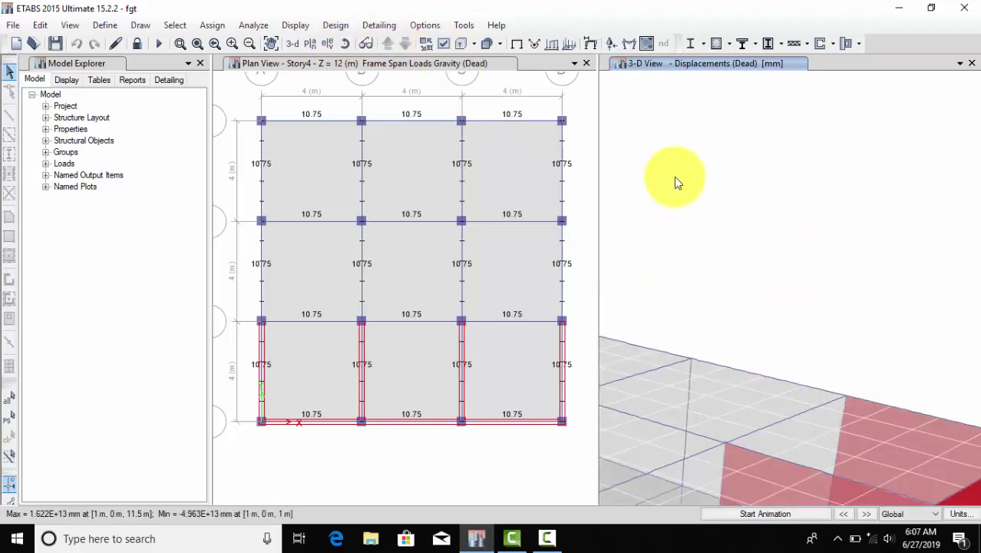
click(626, 46)
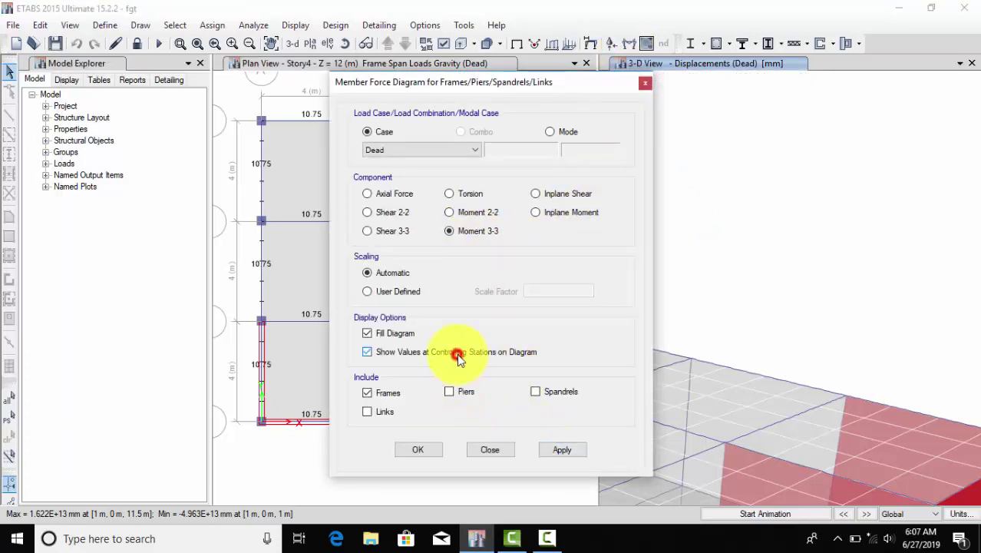
click(561, 449)
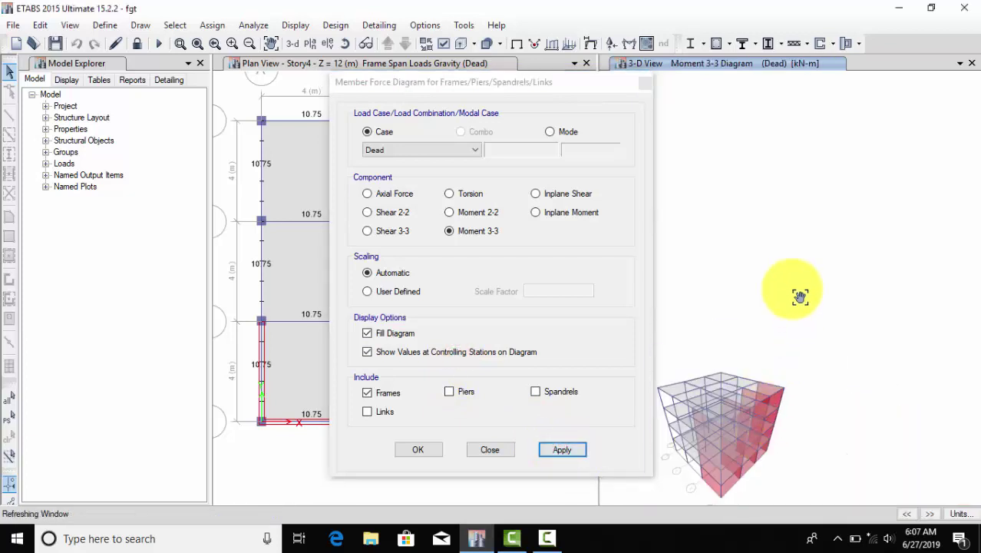
scroll(732, 306, up, 5)
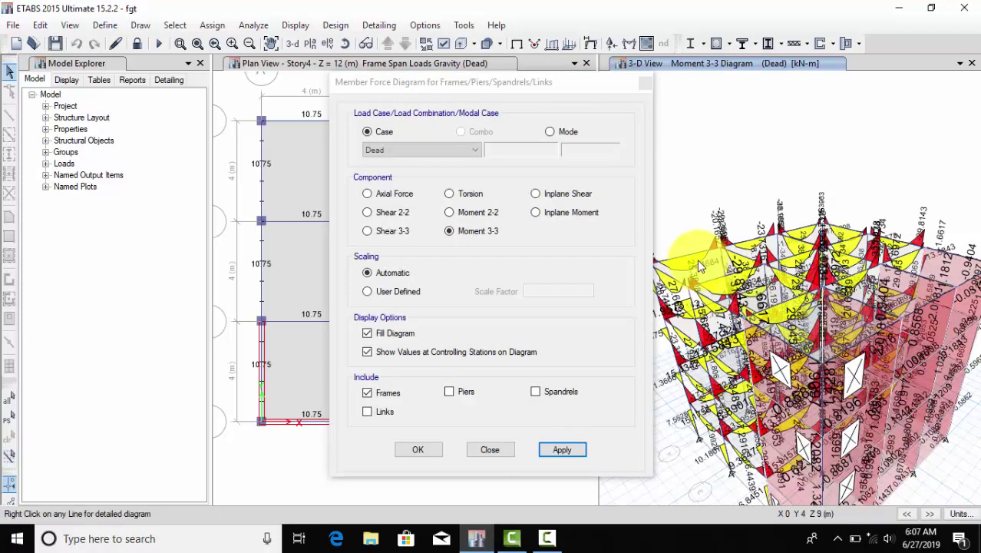
mouse_move(692, 260)
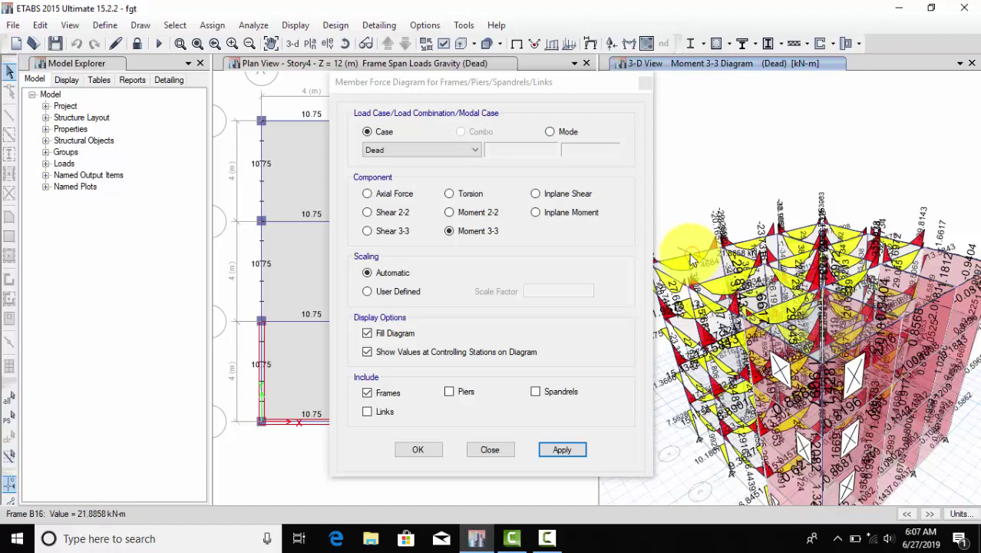
- Examine the Dead case load, shear V2, moment M3 and deflection diagrams of Story4 beam B16, and close both diagram windows
right_click(692, 260)
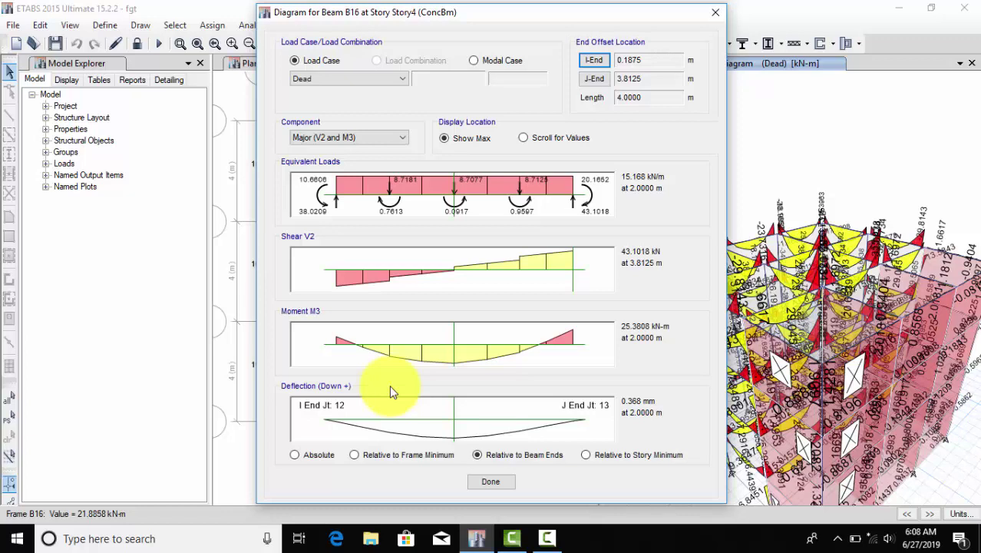
click(739, 20)
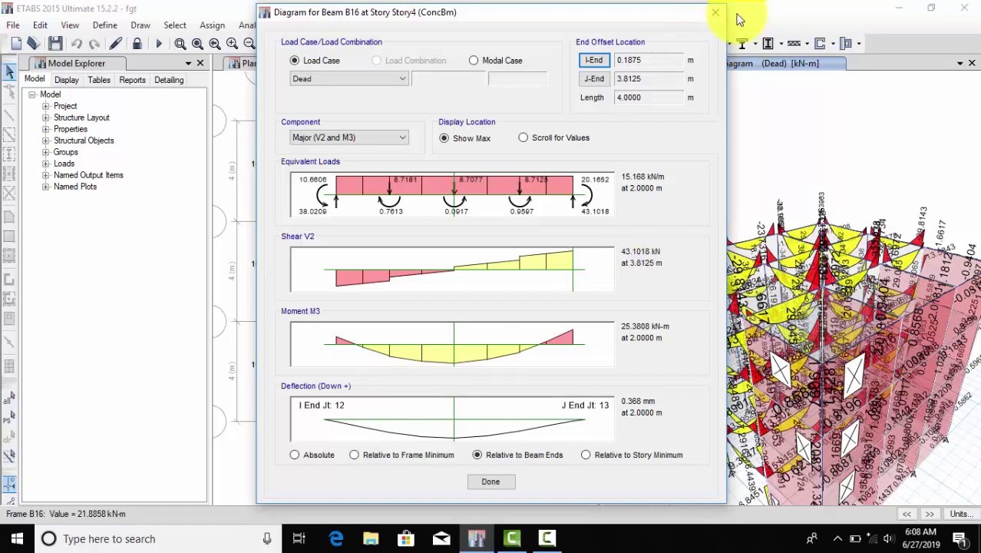
click(714, 11)
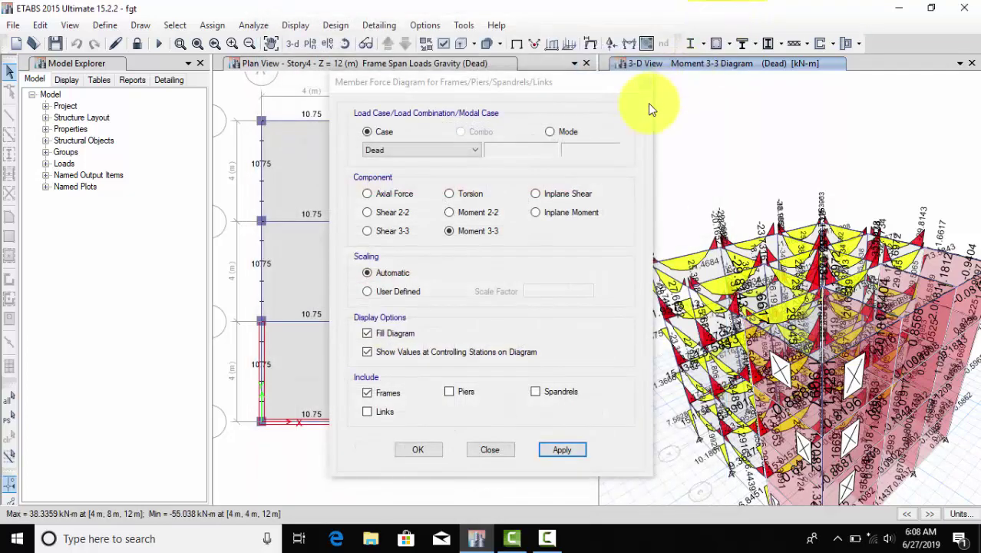
click(648, 82)
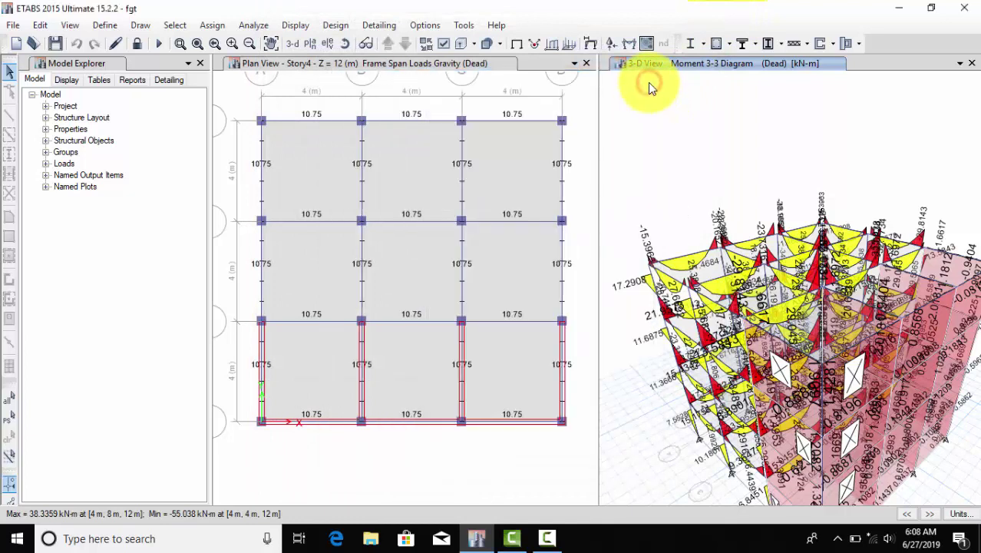
- Close the fgt model and exit ETABS, answering the closing prompt
click(963, 8)
click(495, 319)
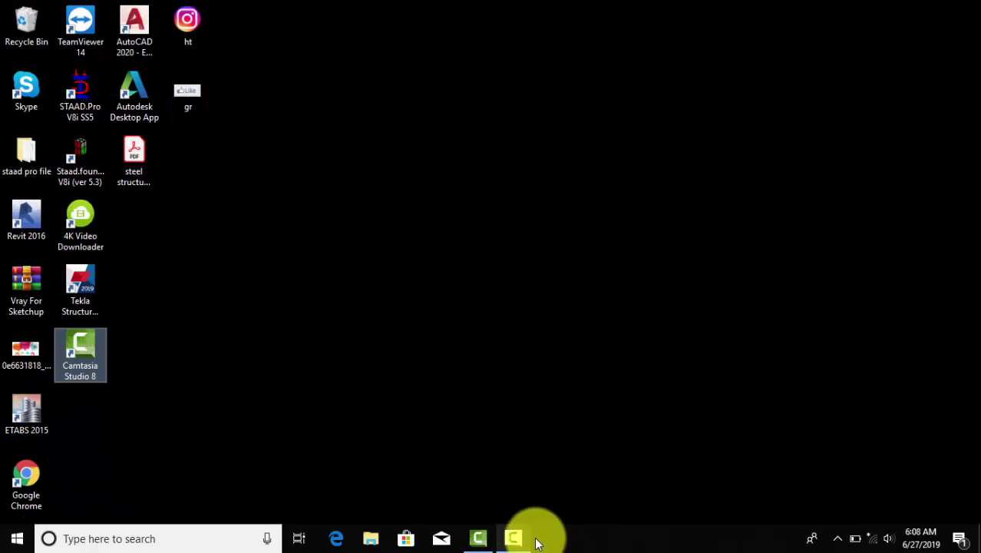
click(513, 538)
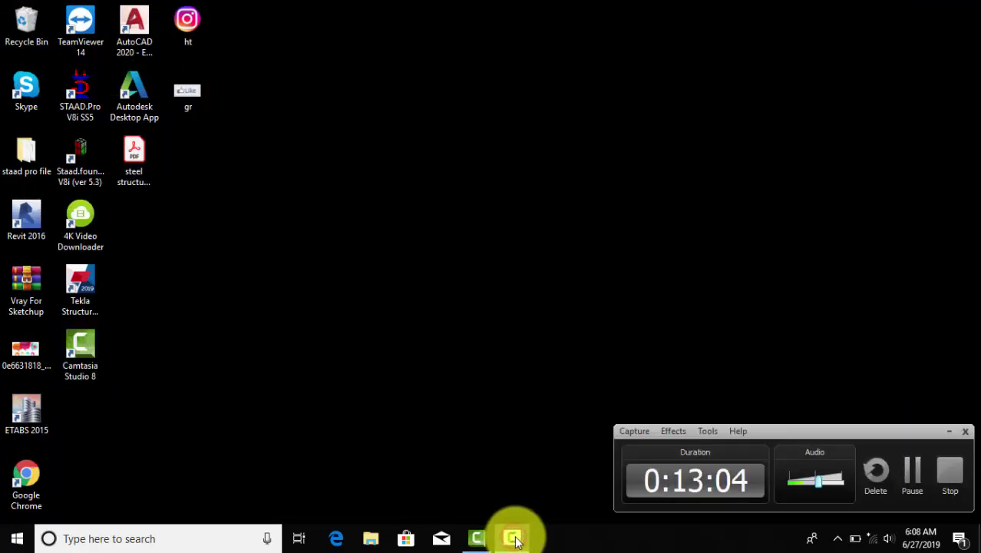